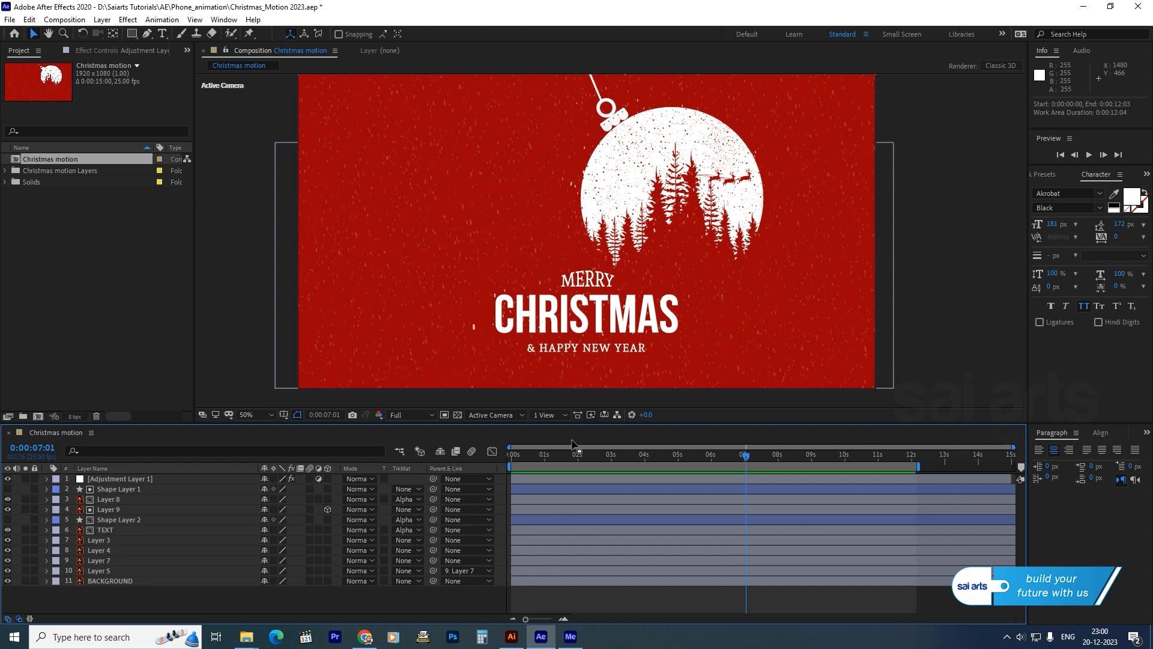
Preview the finished Christmas motion animation from the start of the timeline
left_click_drag(740, 458, 428, 461)
key("space")
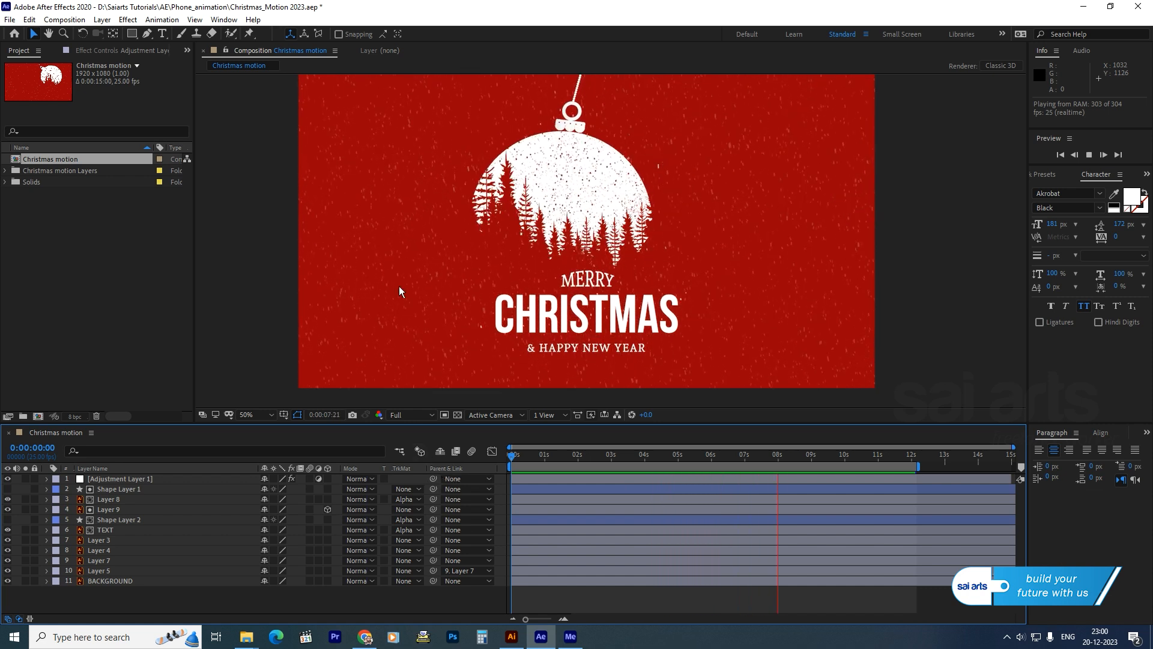
key("space")
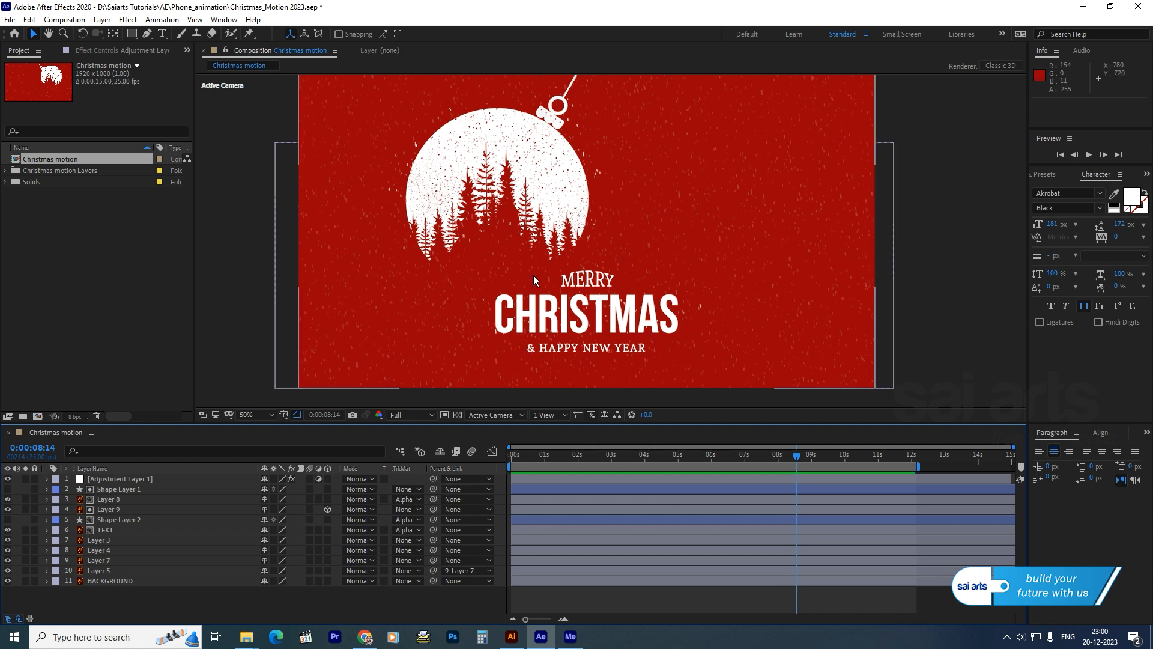
Switch to Illustrator and examine the layers of Christmas motion.ai by hiding them one by one and showing them again
left_click(512, 638)
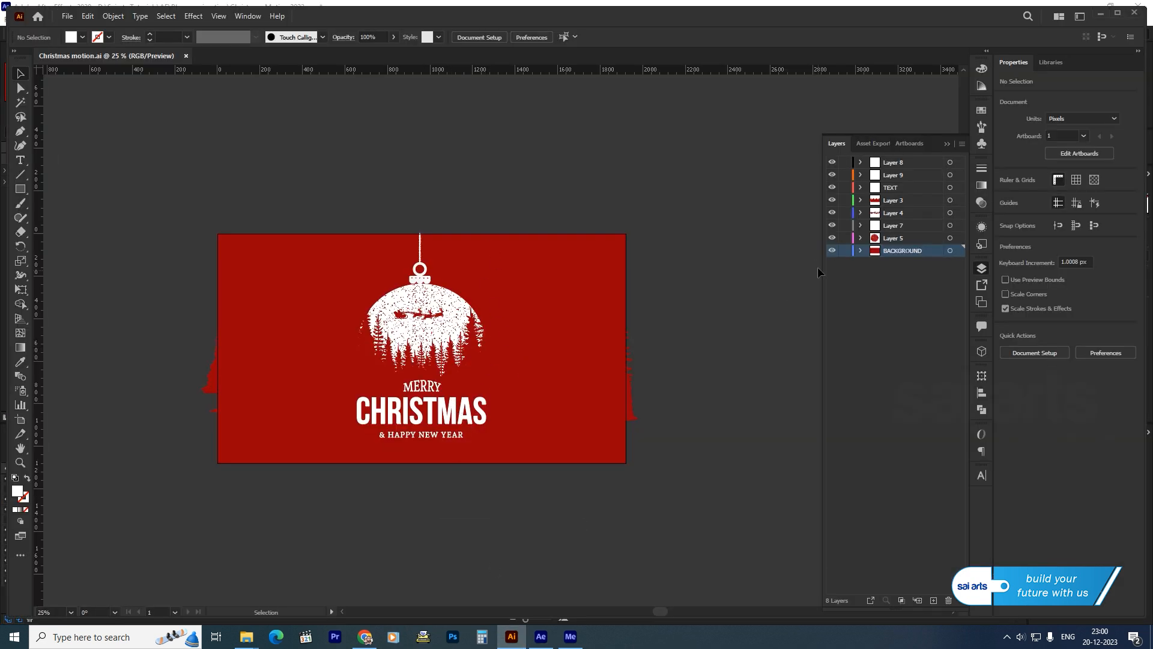
left_click(831, 165)
left_click(832, 165)
left_click(832, 176)
left_click(833, 188)
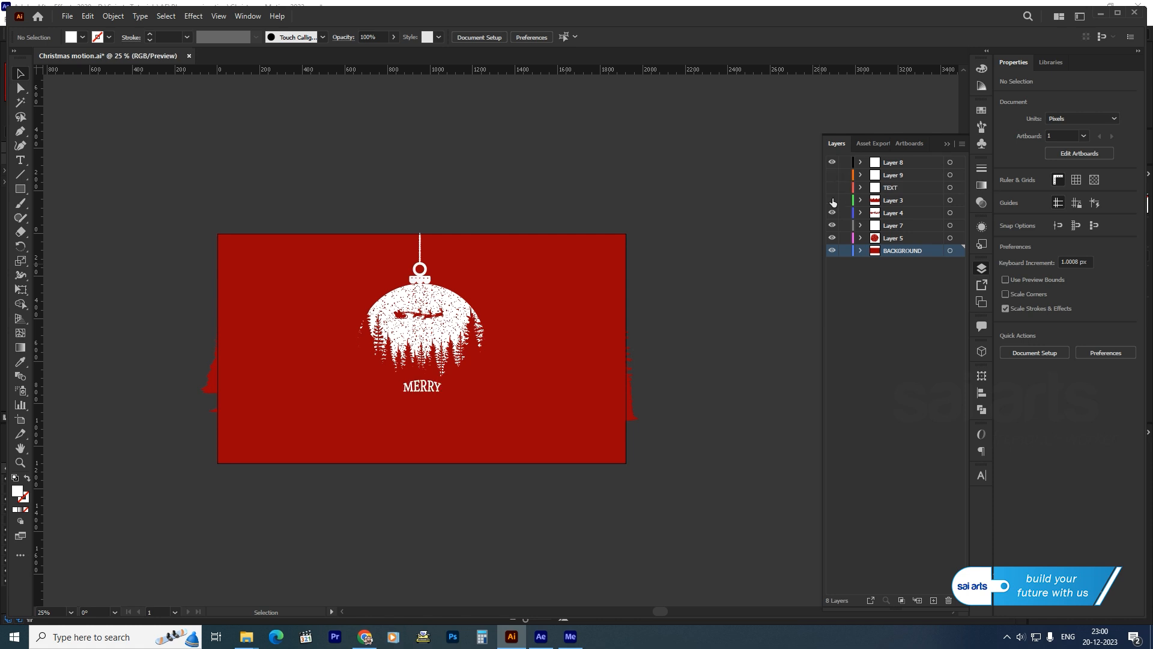
left_click(832, 200)
left_click(832, 213)
left_click(832, 238)
left_click(832, 226)
left_click(833, 251)
left_click(833, 238)
left_click(832, 251)
left_click(832, 225)
left_click(832, 213)
left_click(832, 200)
left_click(832, 176)
left_click(833, 187)
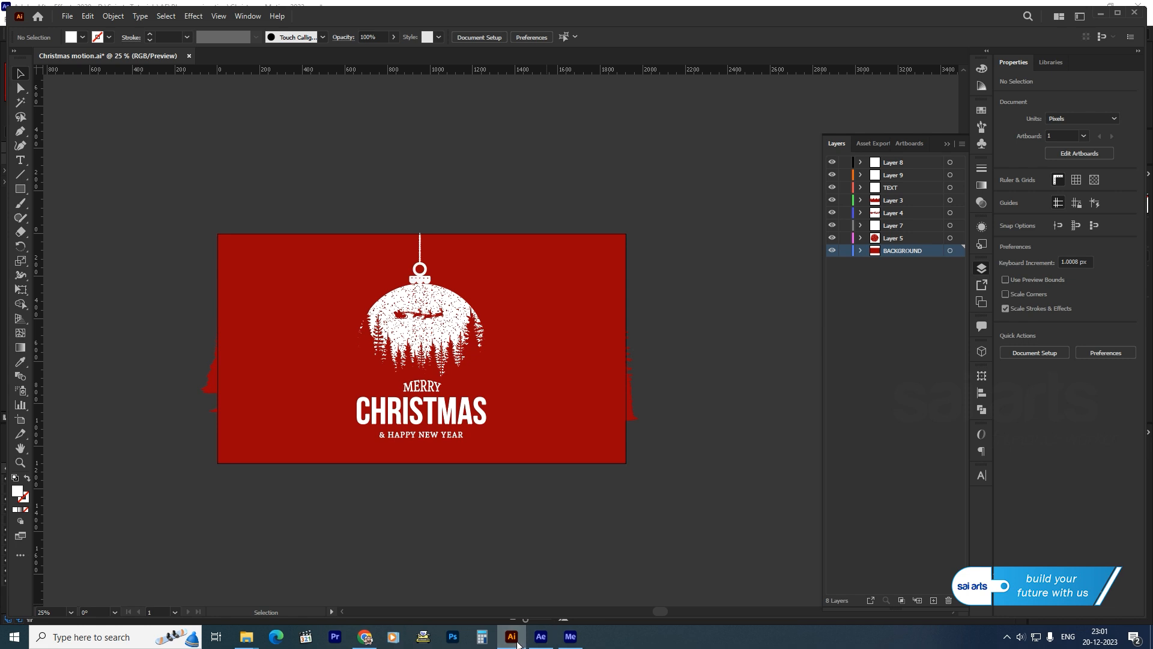
Switch back to After Effects and choose Christmas motion.ai from the AI folder for import
left_click(541, 636)
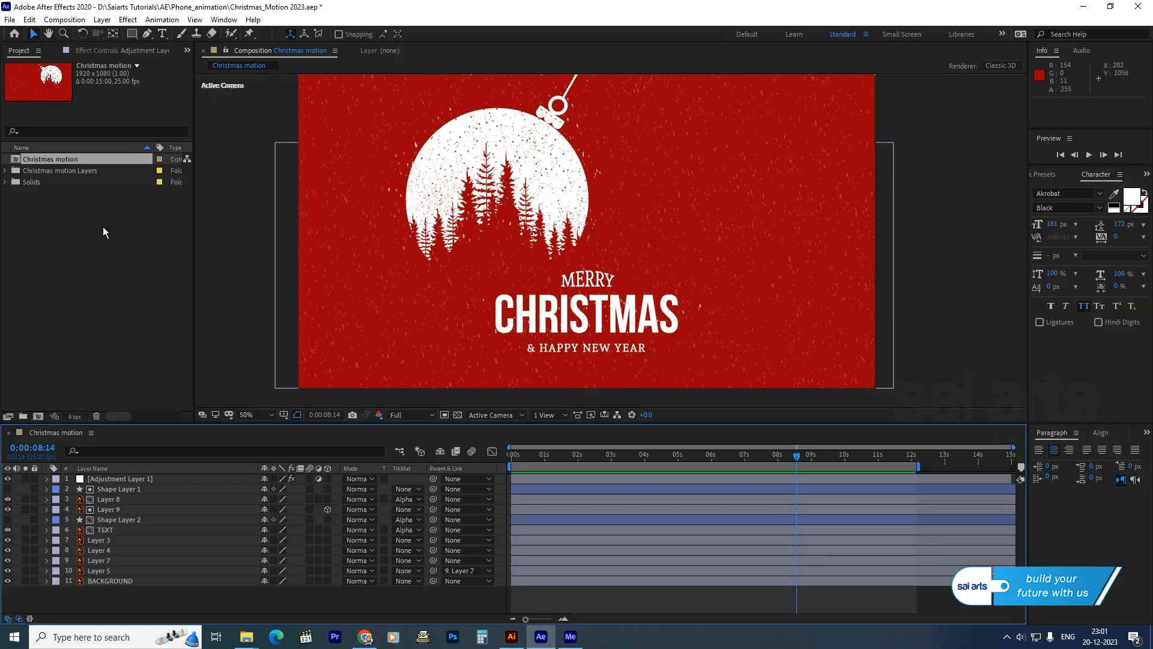
right_click(41, 224)
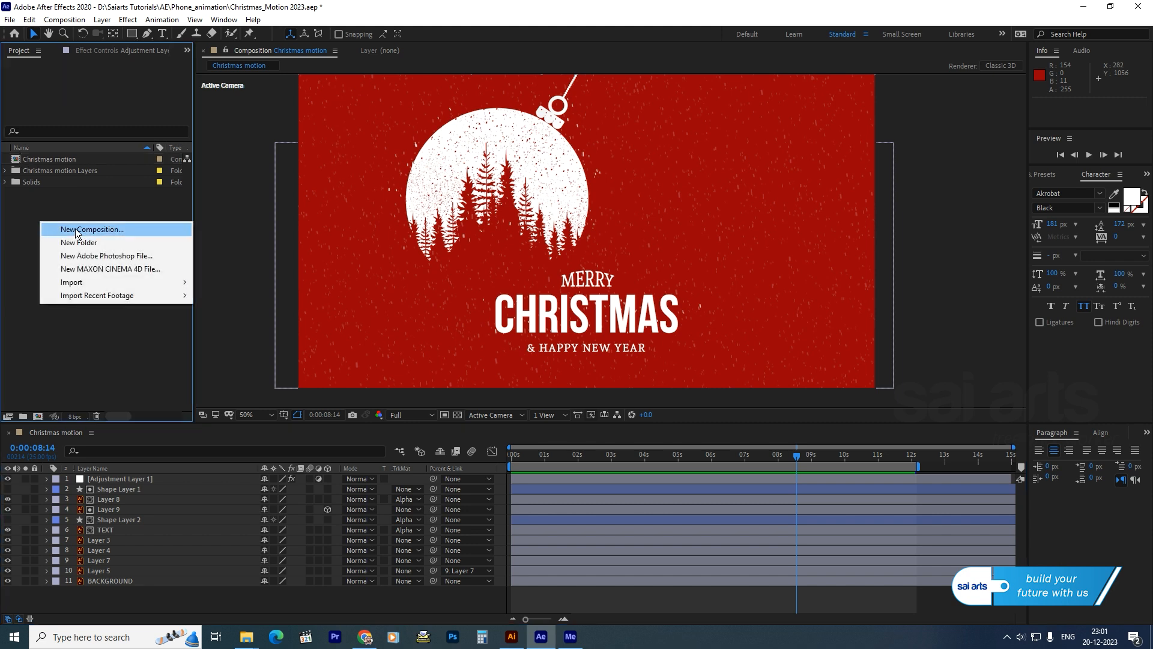
mouse_move(85, 287)
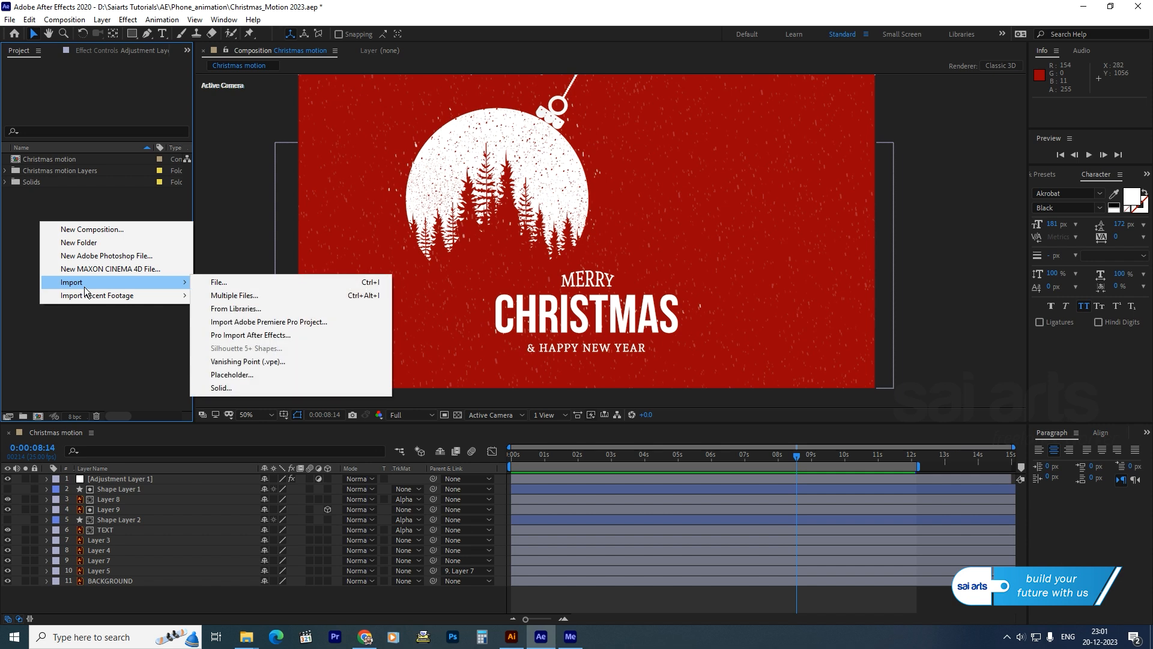
left_click(211, 282)
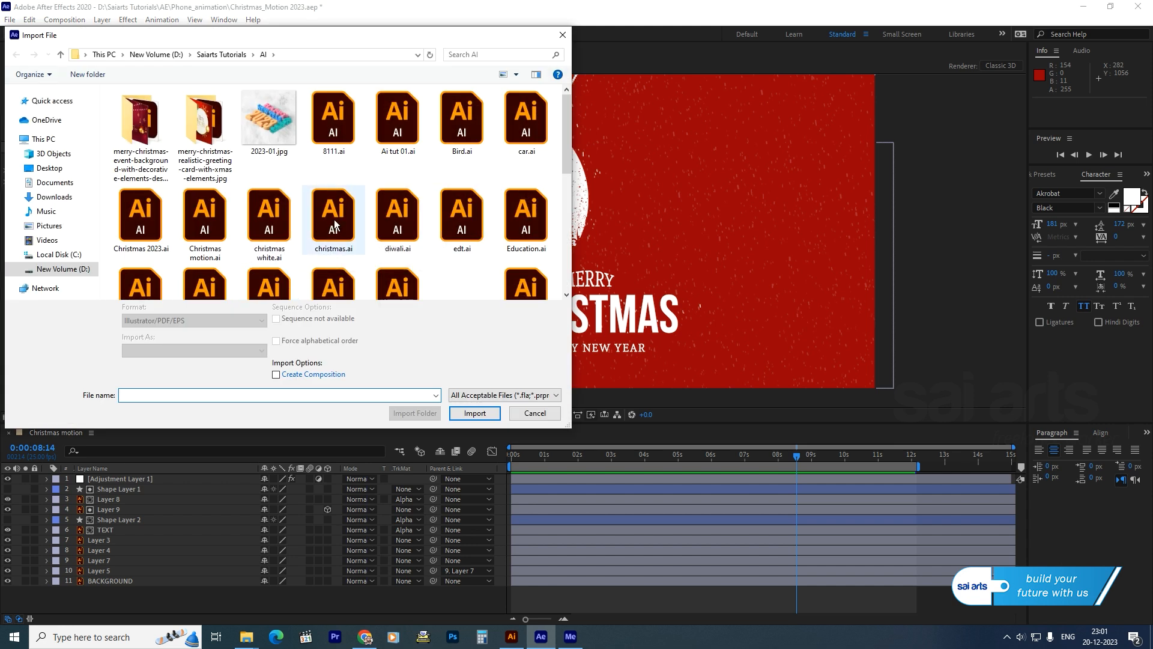
left_click(222, 223)
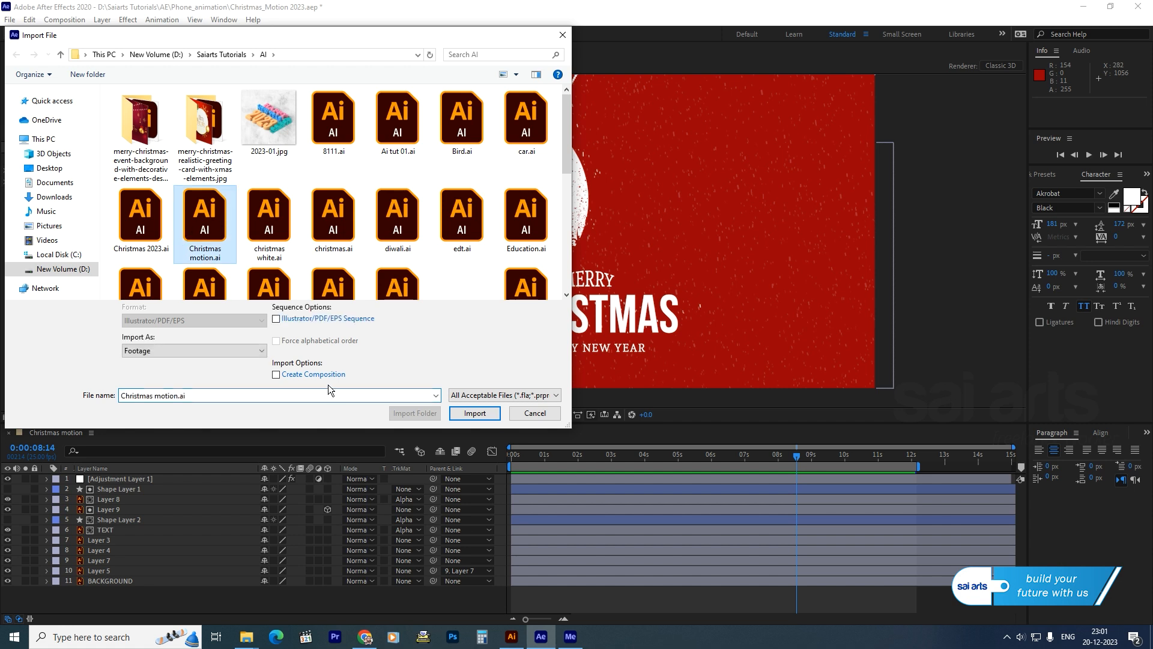
left_click(474, 413)
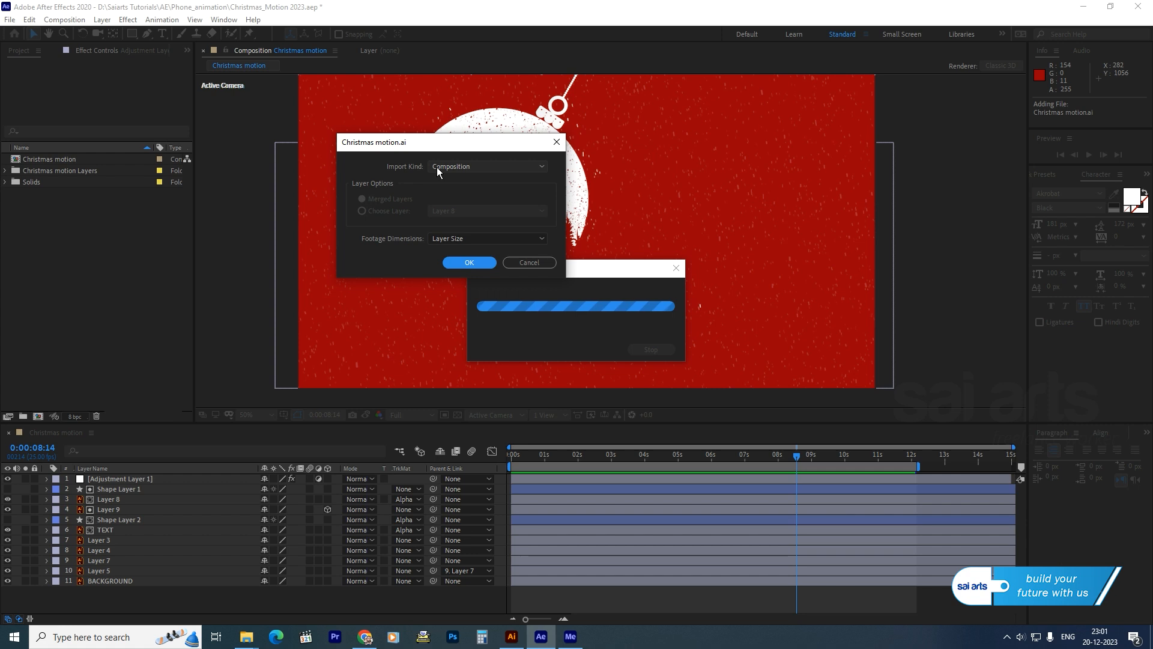
Import the file as a Composition with Layer Size footage dimensions and open the imported Christmas motion 2 composition
left_click(466, 163)
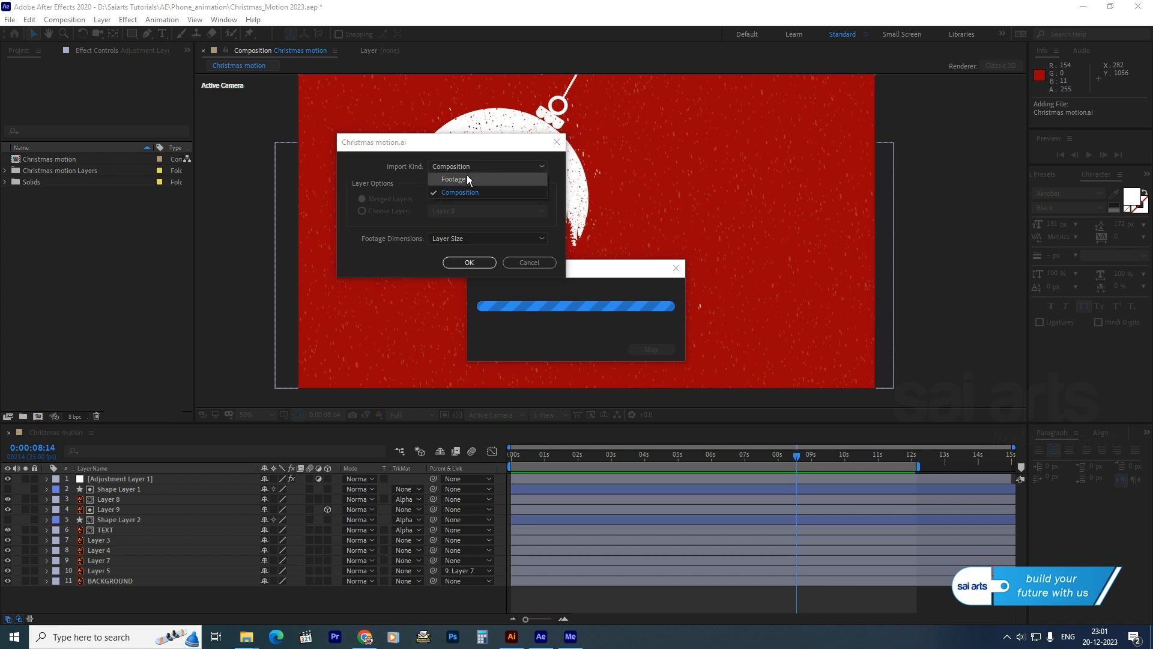
left_click(358, 165)
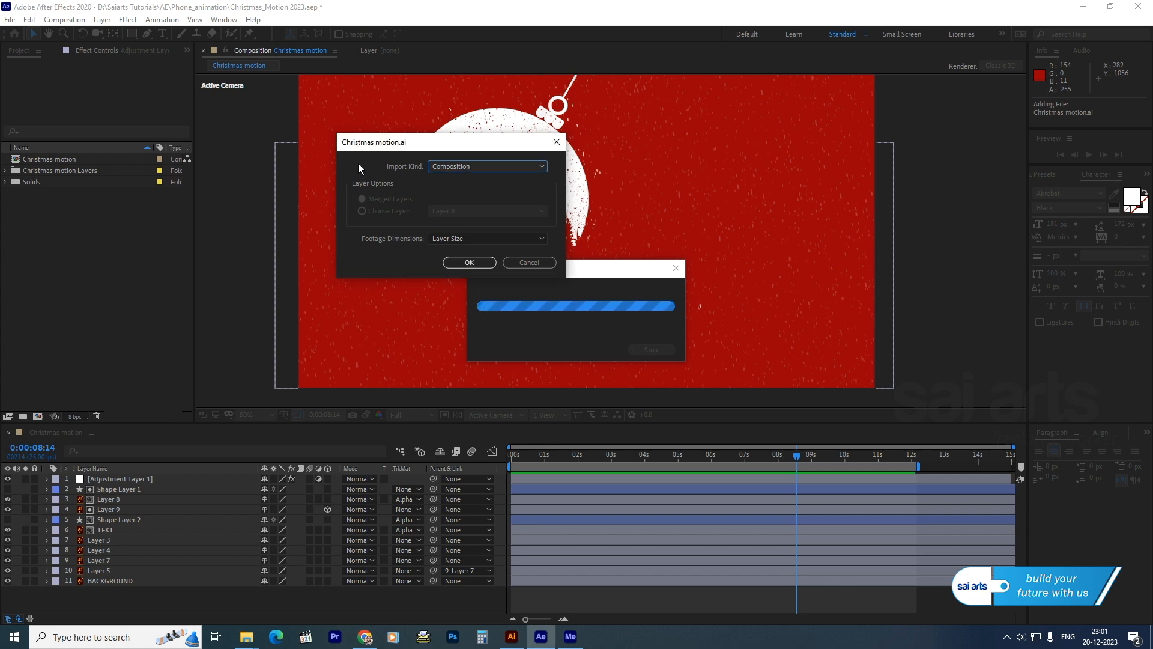
left_click(445, 239)
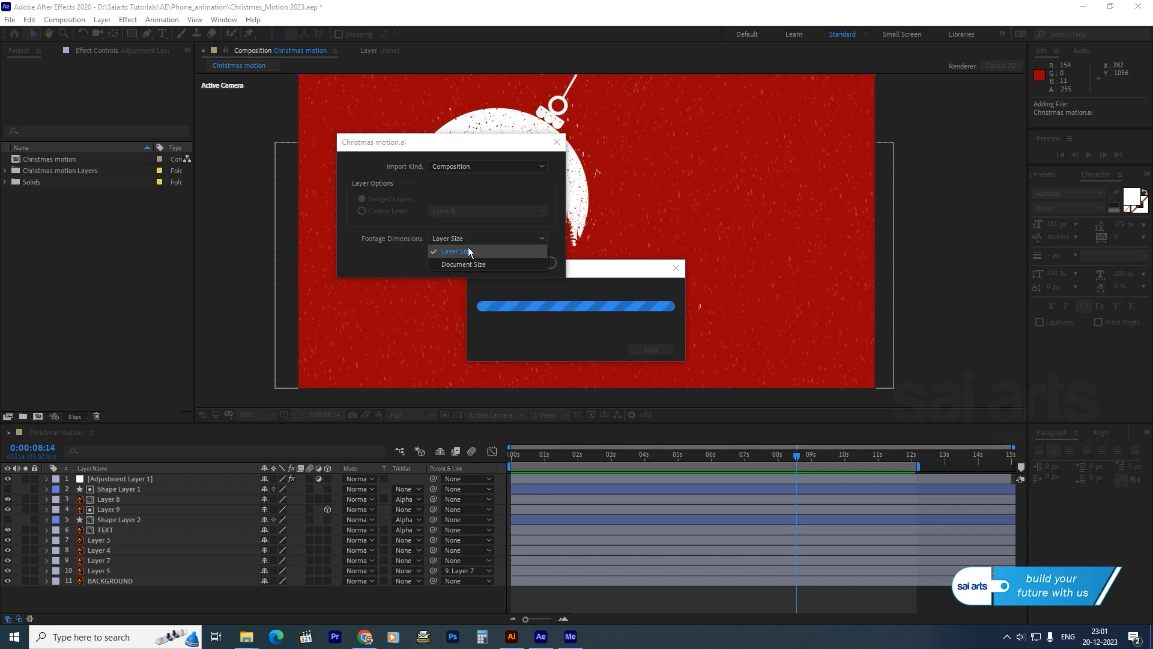
left_click(398, 251)
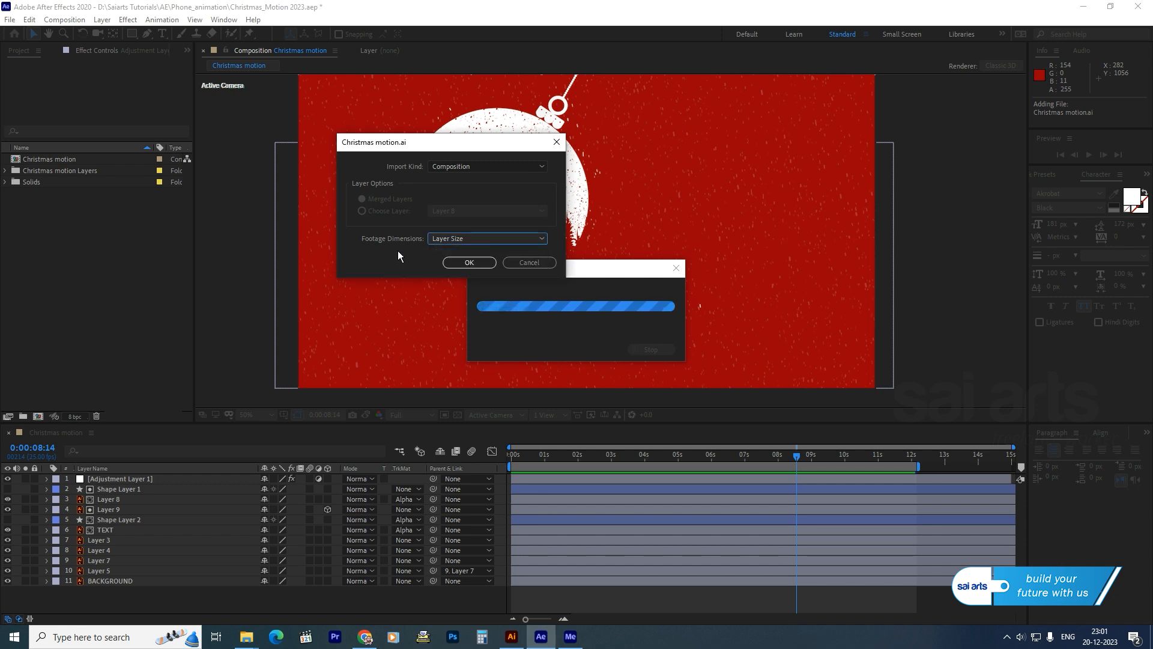
left_click(476, 263)
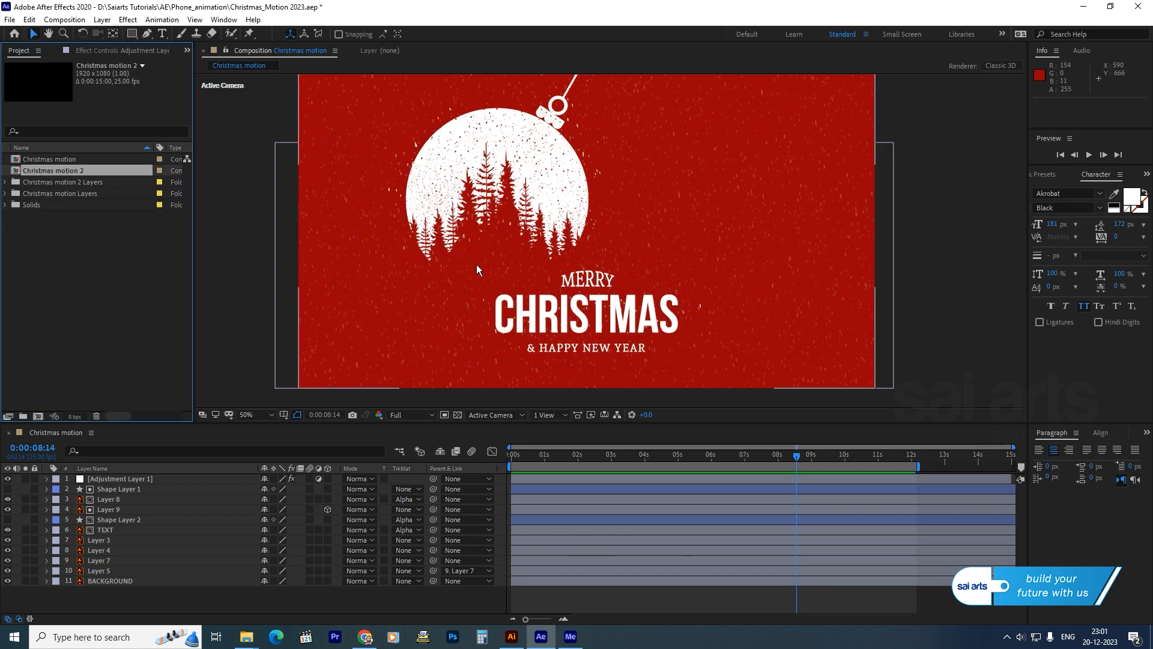
double_click(17, 173)
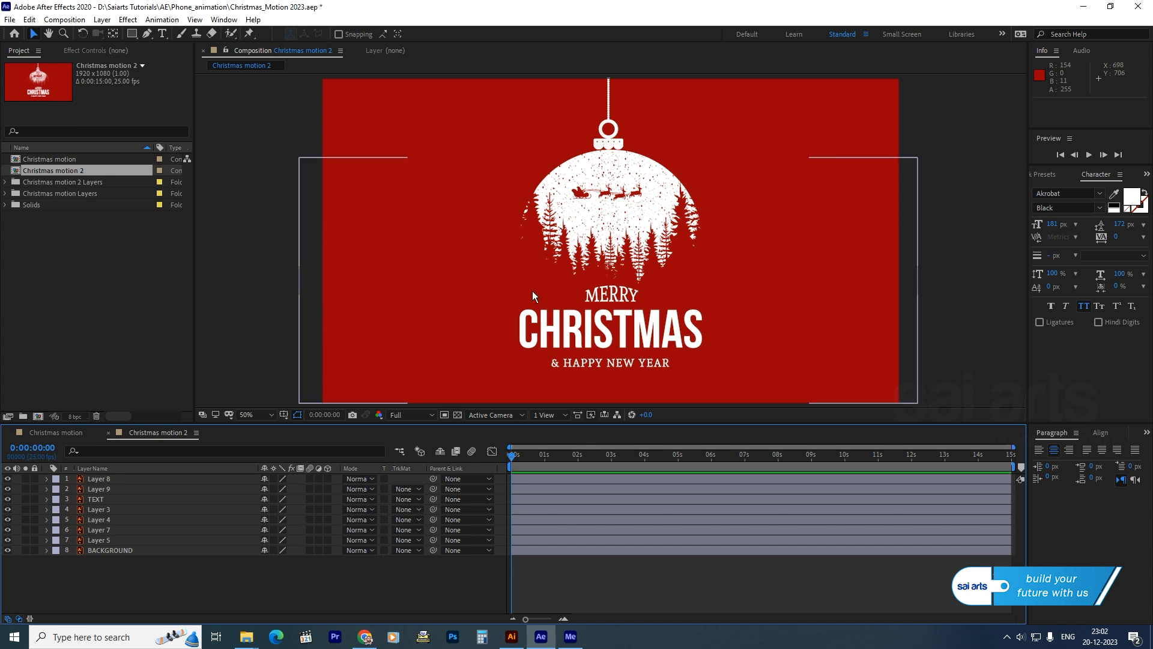
Glance at the Illustrator artwork, return to After Effects, and hide BACKGROUND, Layer 5, Layer 7 and Layer 4 one by one
left_click(514, 639)
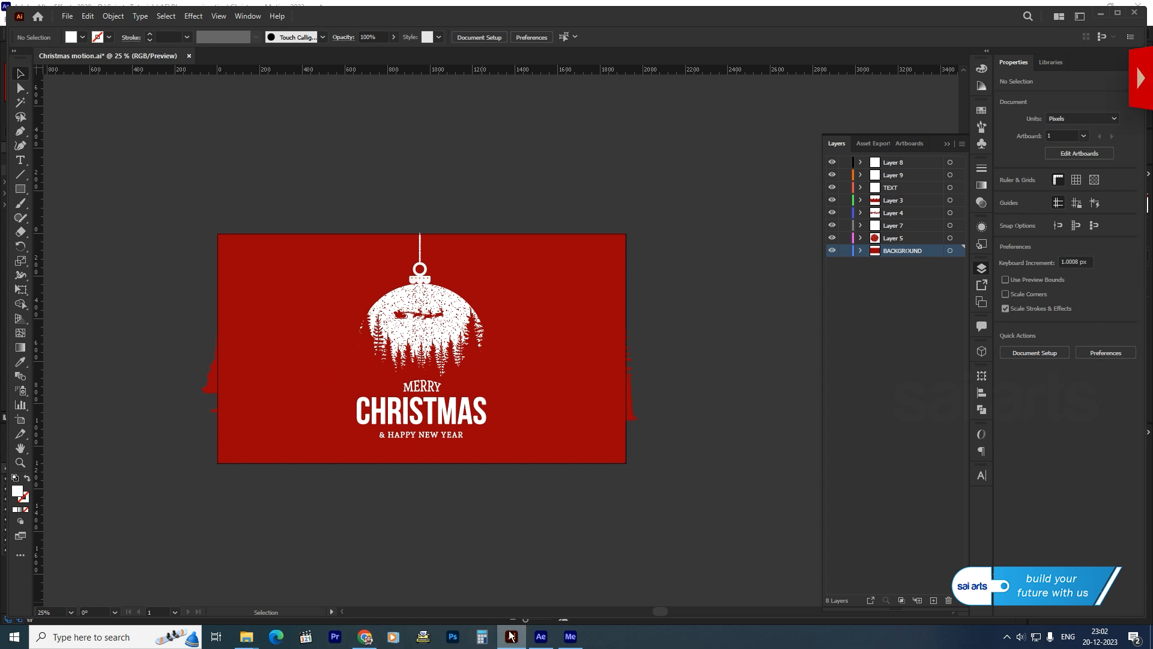
left_click(540, 636)
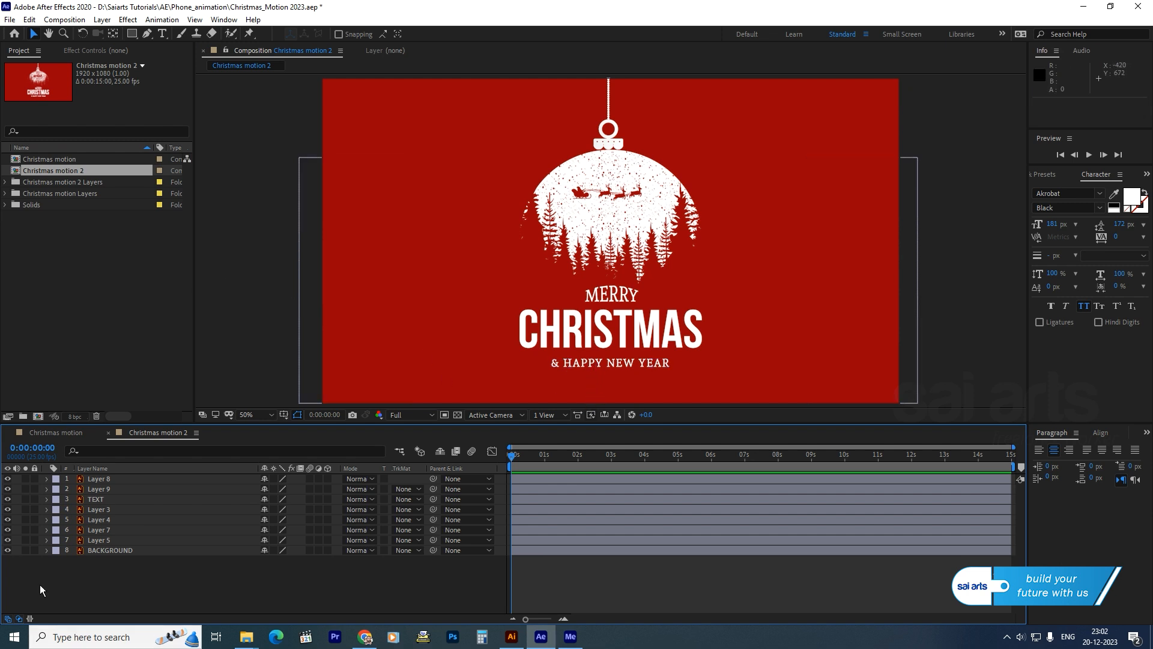
left_click(8, 551)
left_click(7, 550)
left_click(8, 550)
left_click(8, 540)
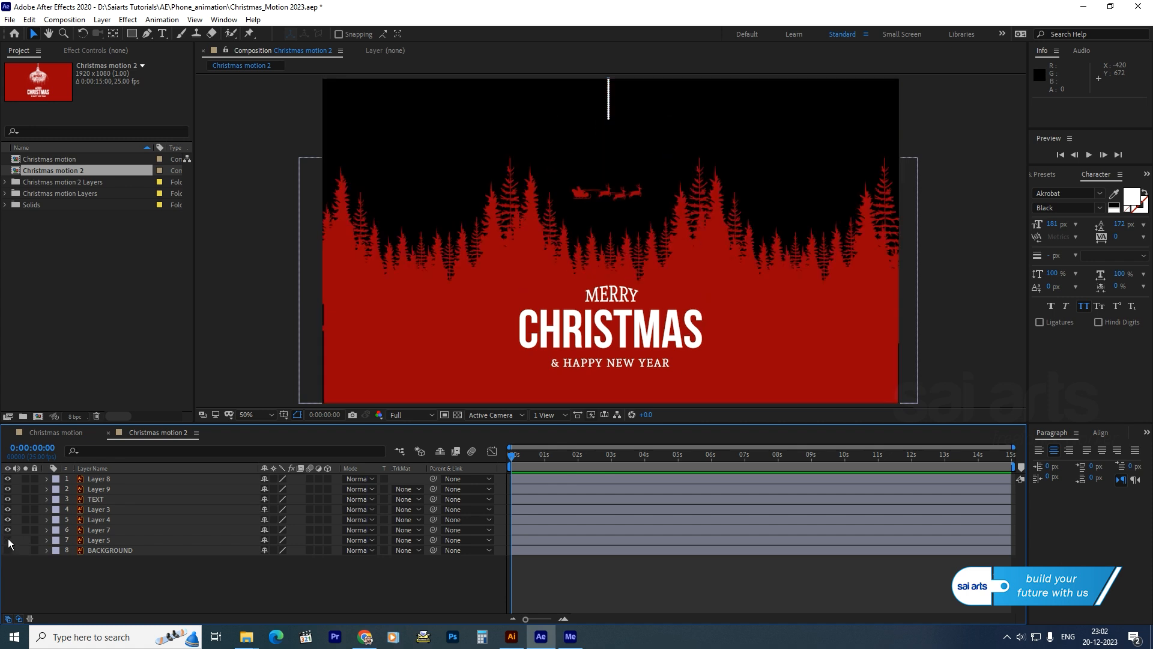
left_click(8, 540)
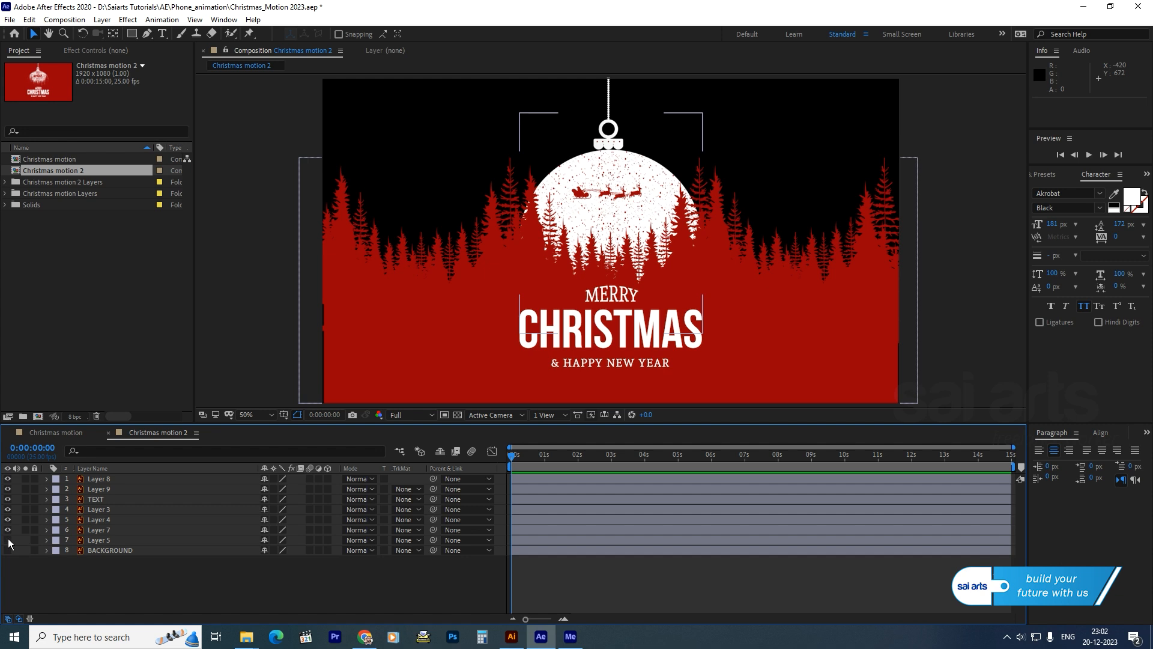
left_click(7, 540)
left_click(7, 530)
left_click(8, 529)
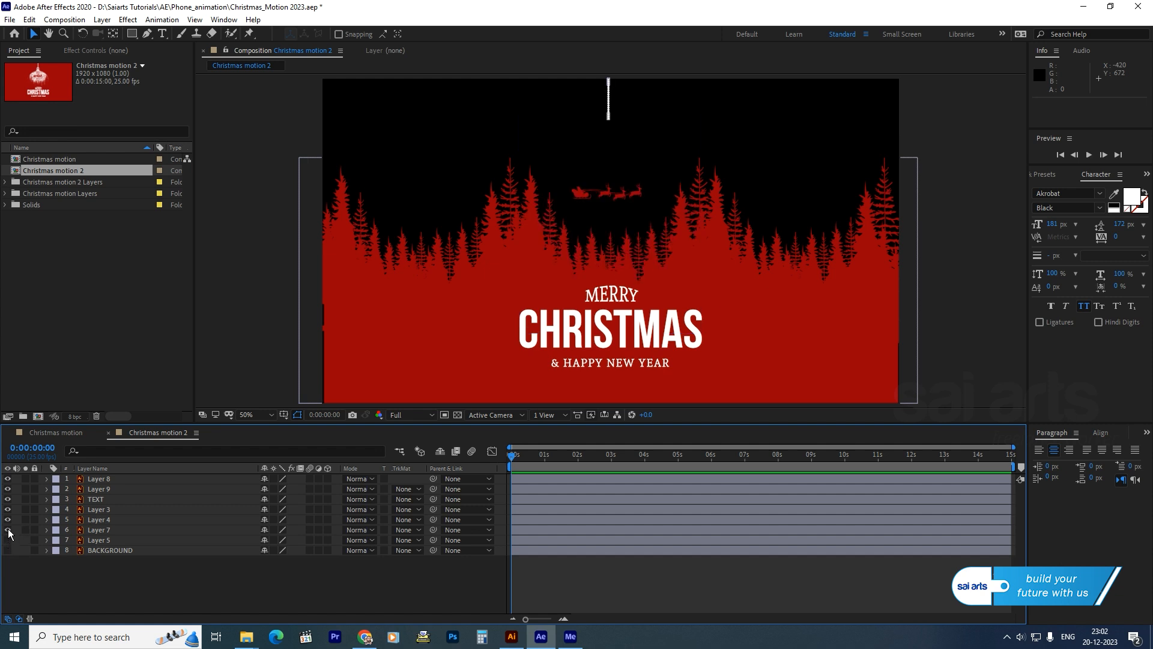
left_click(7, 529)
left_click(8, 520)
left_click(8, 519)
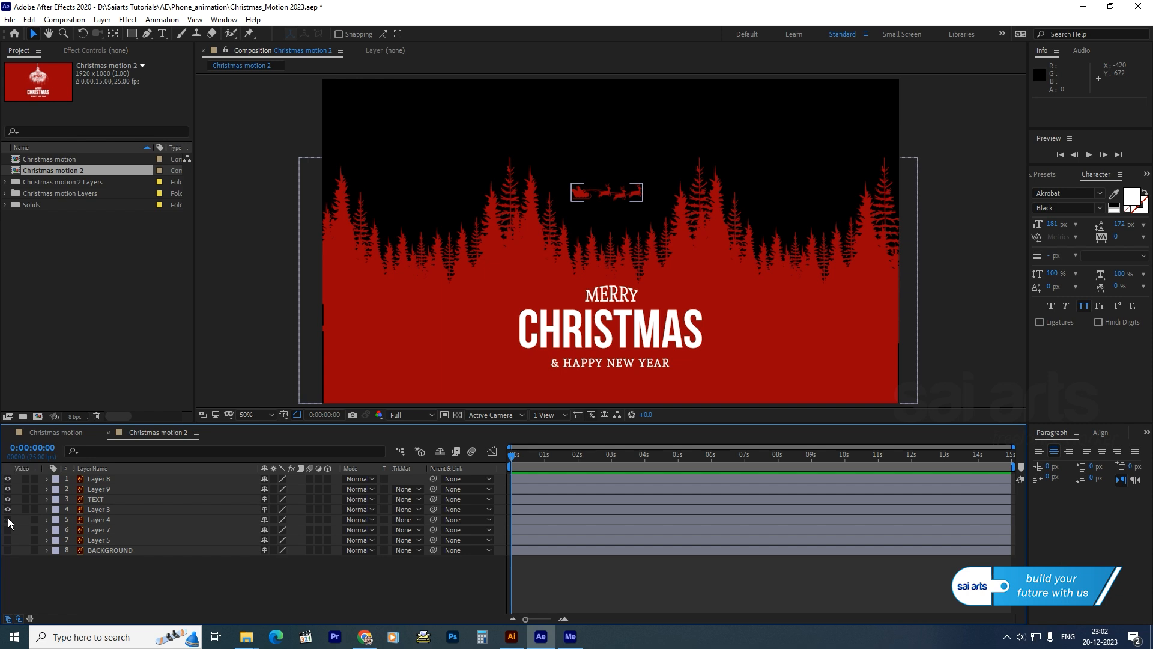
left_click(8, 520)
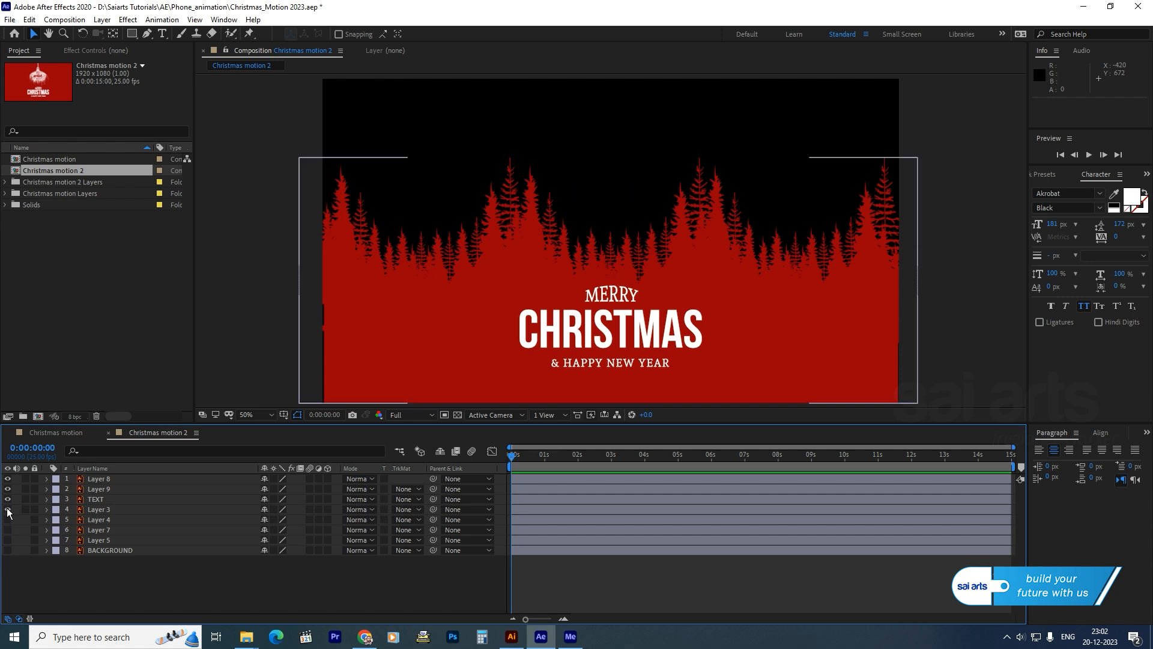
Hide the remaining Layer 3, TEXT, Layer 9 and Layer 8, checking what each one contains
left_click(7, 510)
left_click(7, 509)
left_click(7, 509)
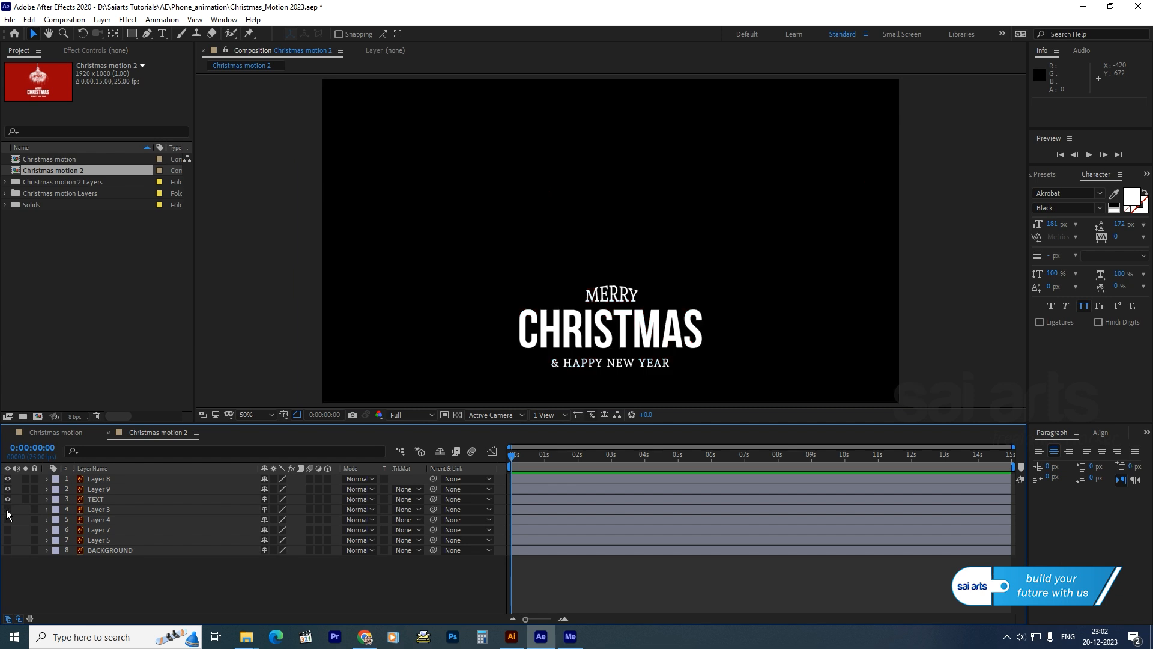
left_click(8, 499)
left_click(7, 500)
left_click(8, 489)
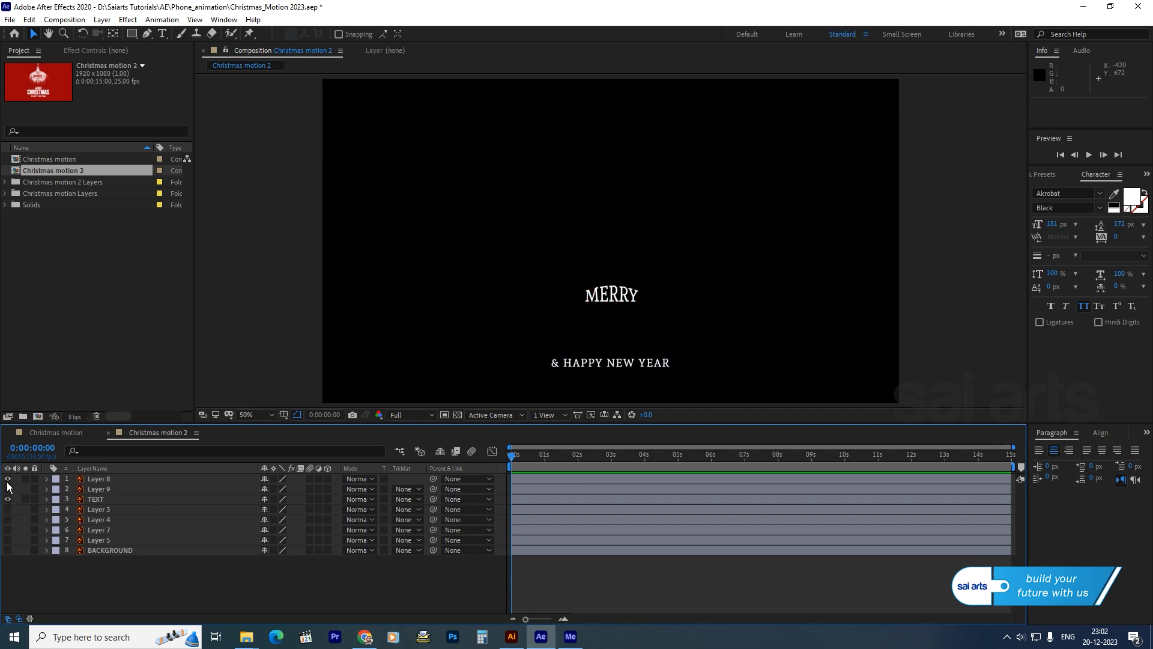
left_click(8, 478)
left_click(7, 499)
left_click(7, 489)
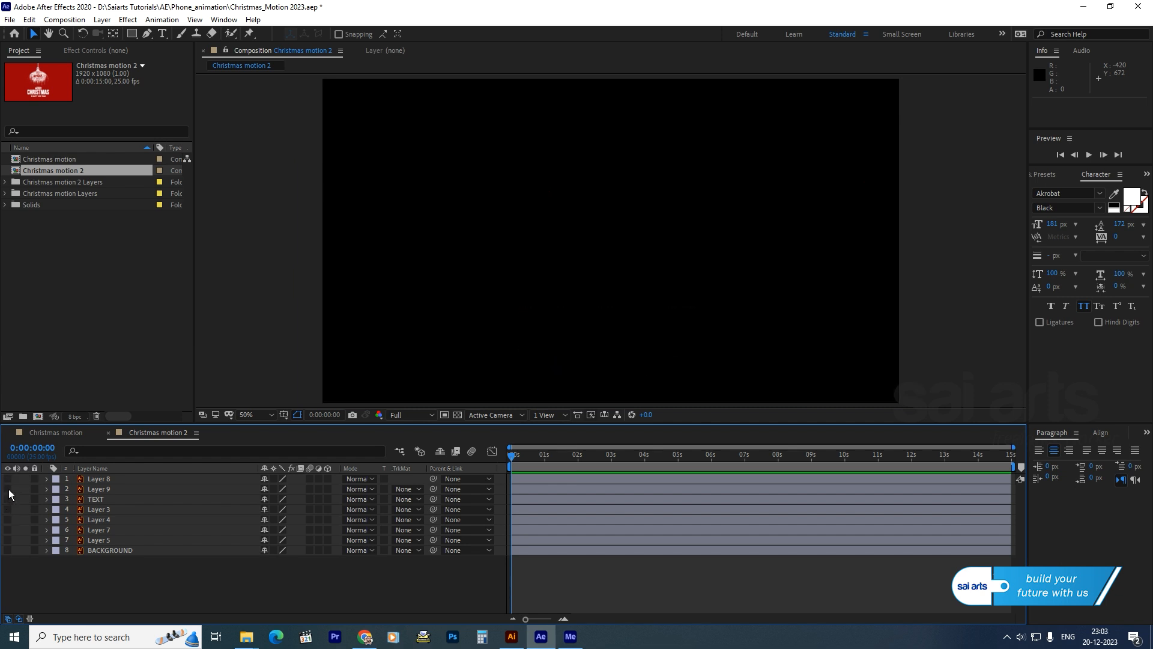
Show only the BACKGROUND, the ornament on Layer 5 and the string on Layer 7
left_click(8, 551)
left_click(8, 540)
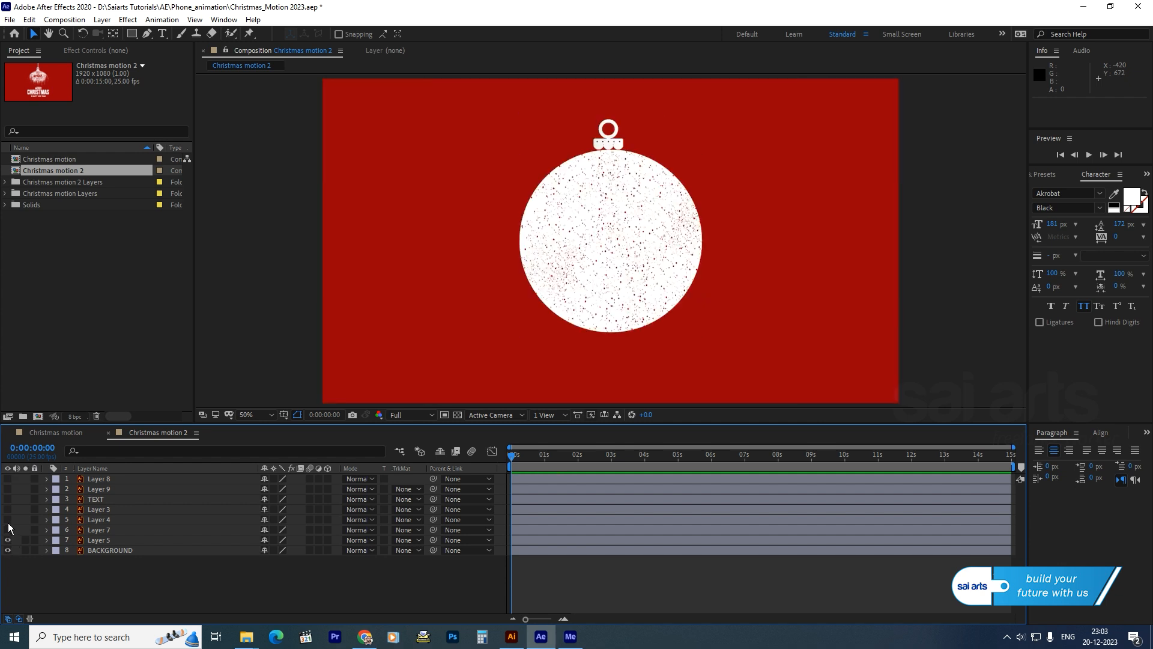
left_click(8, 530)
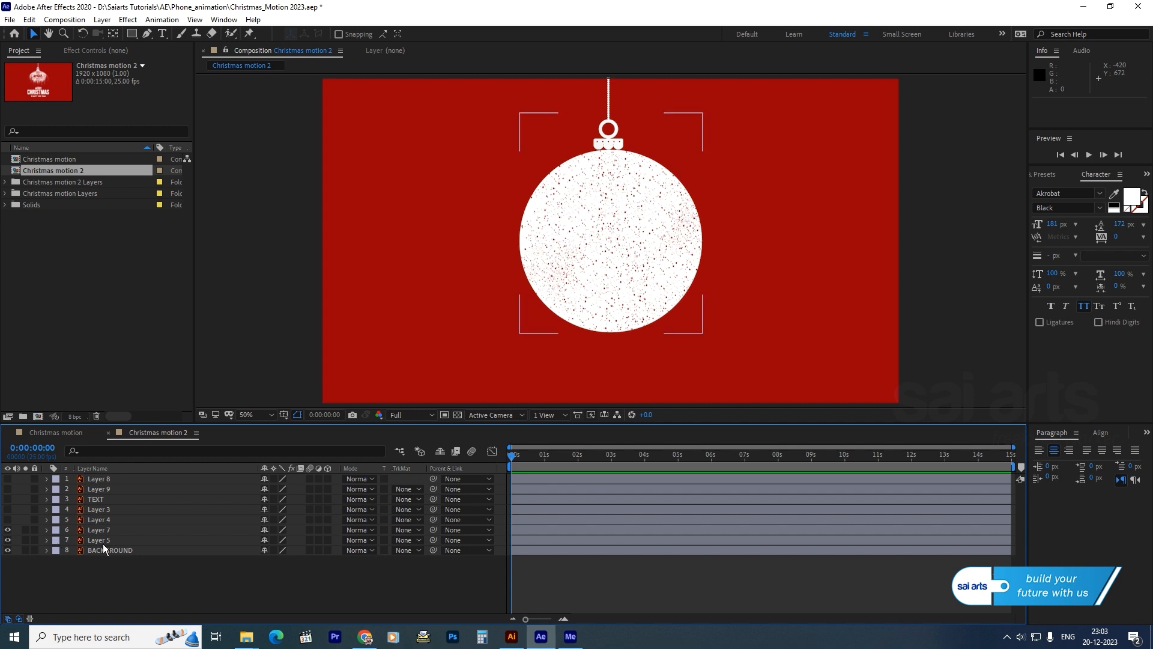
Select the ornament layer, Layer 5, and reveal its Rotation property
left_click(104, 543)
left_click(104, 532)
left_click(103, 542)
left_click(103, 532)
left_click(103, 543)
left_click(103, 543)
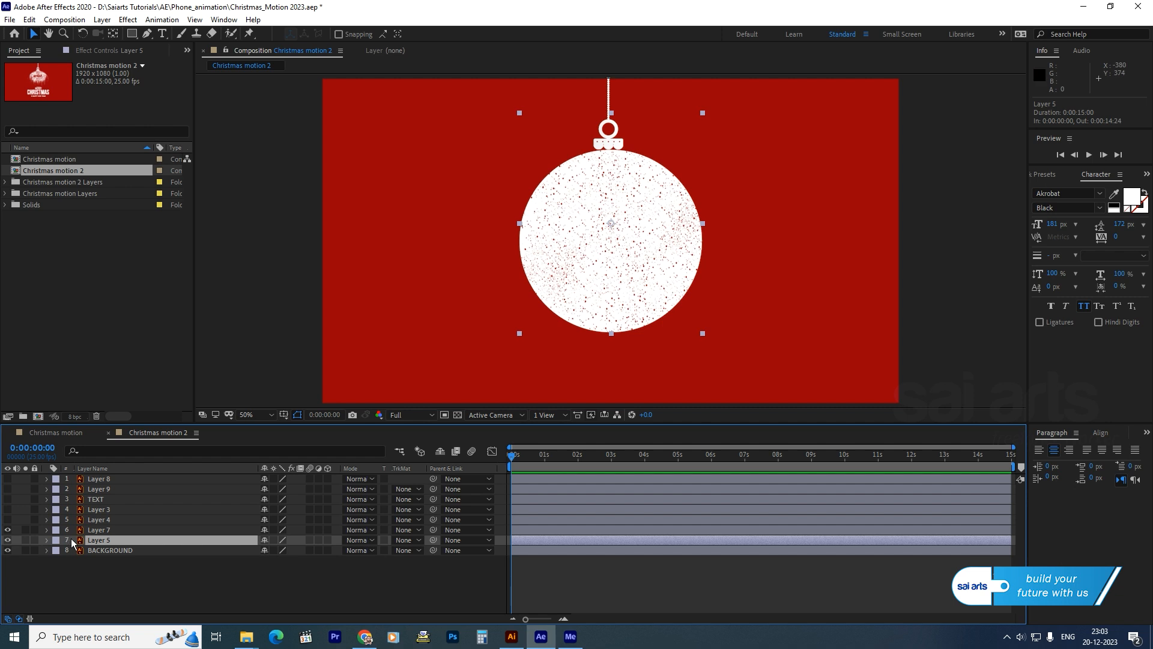
key("r")
Try rotating the ornament about its centre anchor point and undo the rotation
left_click_drag(276, 550, 325, 548)
key("ctrl+z")
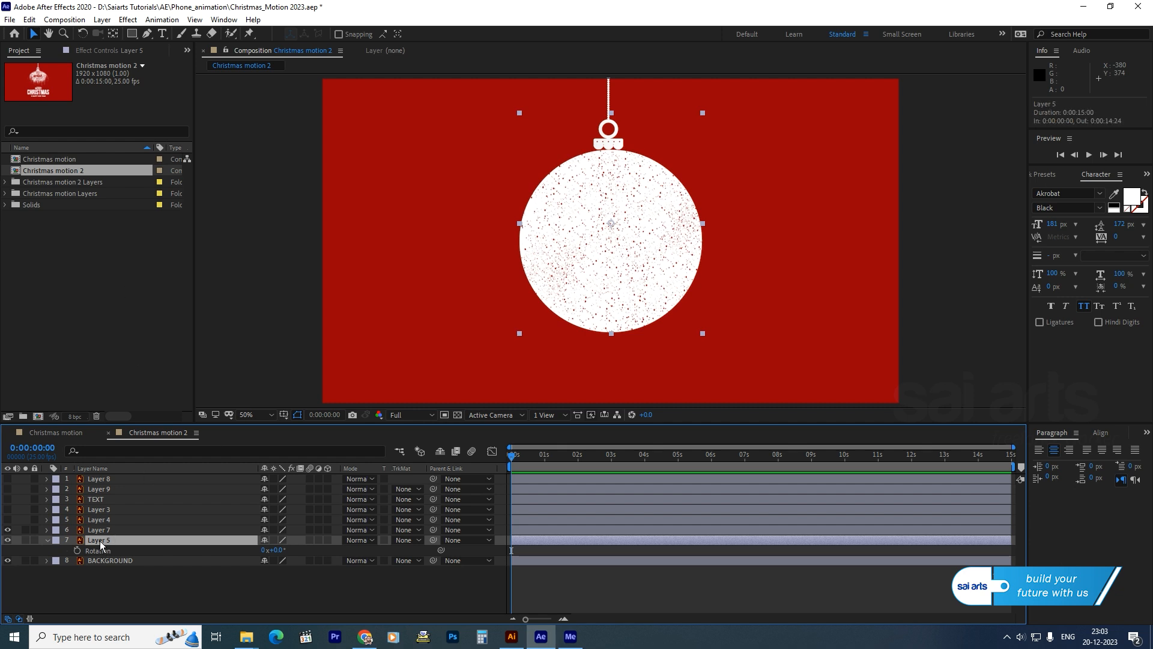
Move Layer 5's anchor point with the Pan Behind tool from the ornament's centre up to the hanging ring
left_click(113, 33)
left_click_drag(611, 224, 607, 123)
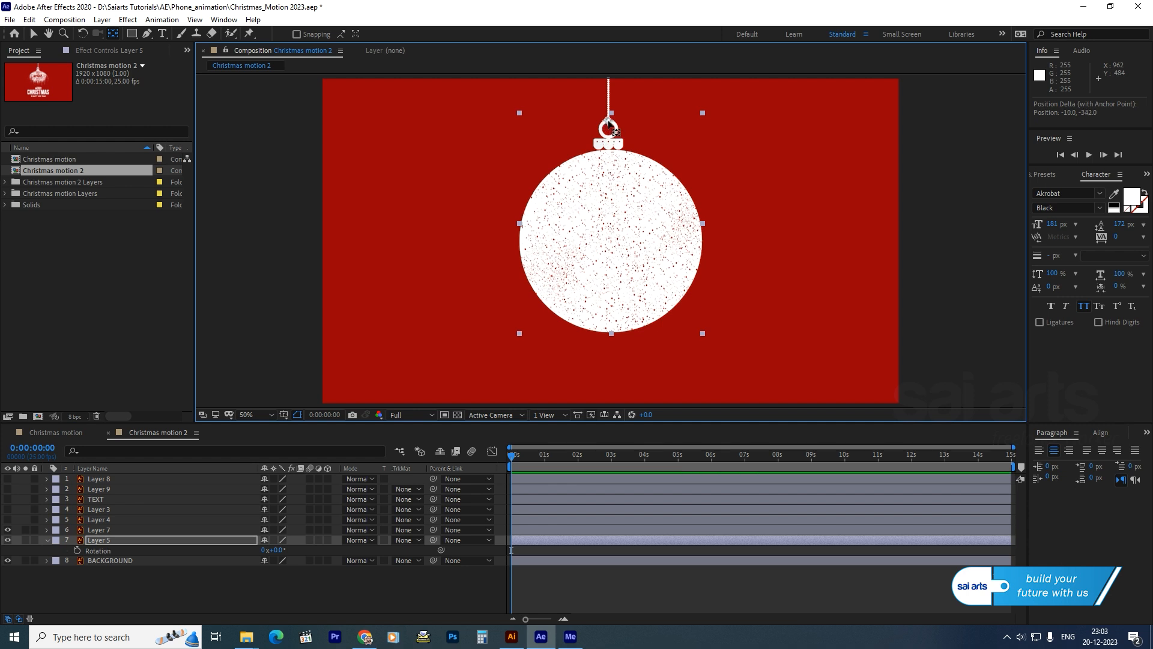
Move the anchor point of the string on Layer 7 to its upper end and reveal the layer's Rotation property
left_click(96, 530)
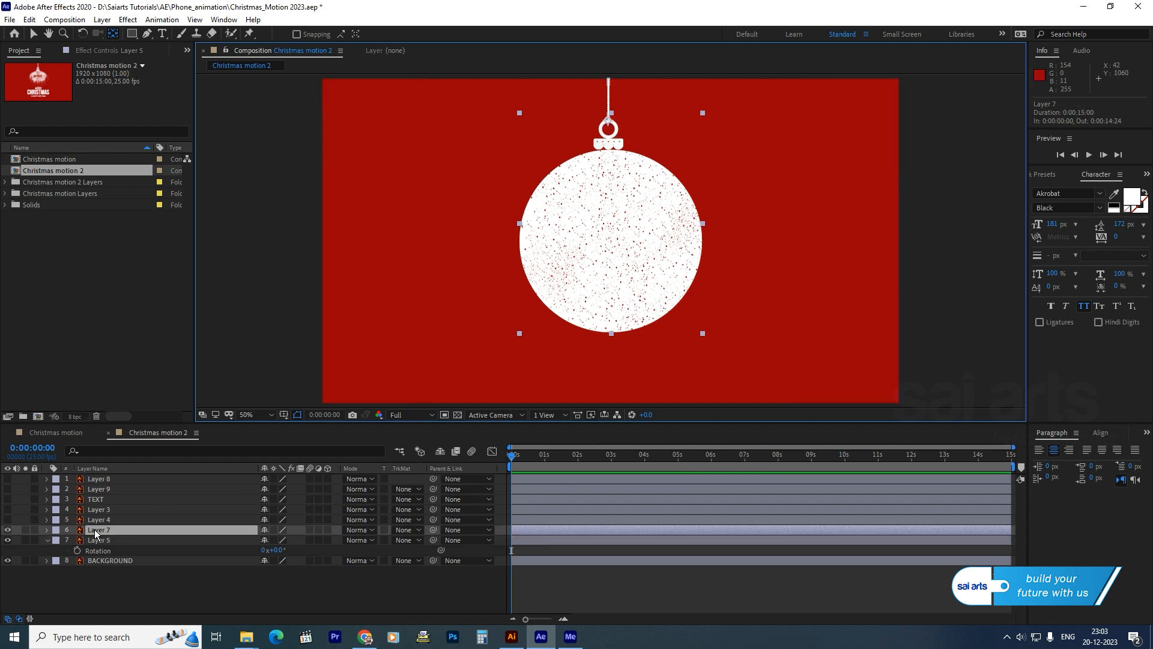
left_click_drag(609, 99, 607, 77)
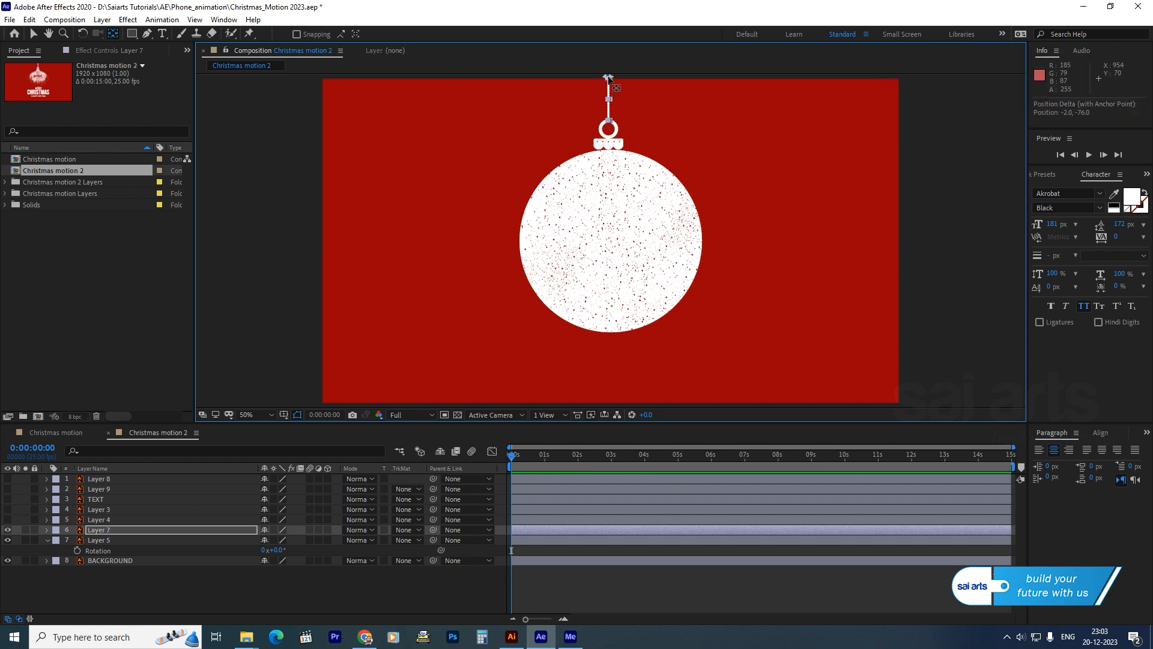
key("r")
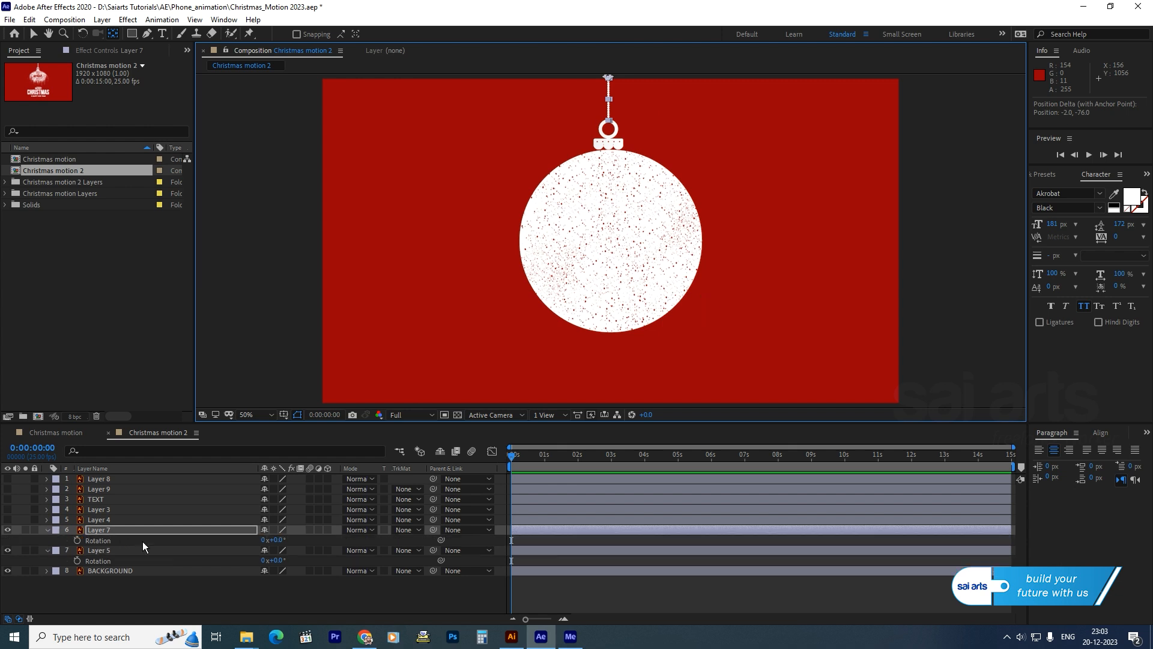
Try rotating the string on Layer 7 about its upper end and undo the rotation
mouse_move(276, 540)
left_mouse_down()
mouse_move(303, 540)
mouse_move(280, 541)
mouse_move(290, 560)
mouse_move(275, 560)
left_mouse_up()
key("ctrl+z")
mouse_move(310, 558)
left_mouse_down()
mouse_move(251, 560)
mouse_move(298, 566)
left_mouse_up()
key("ctrl+z")
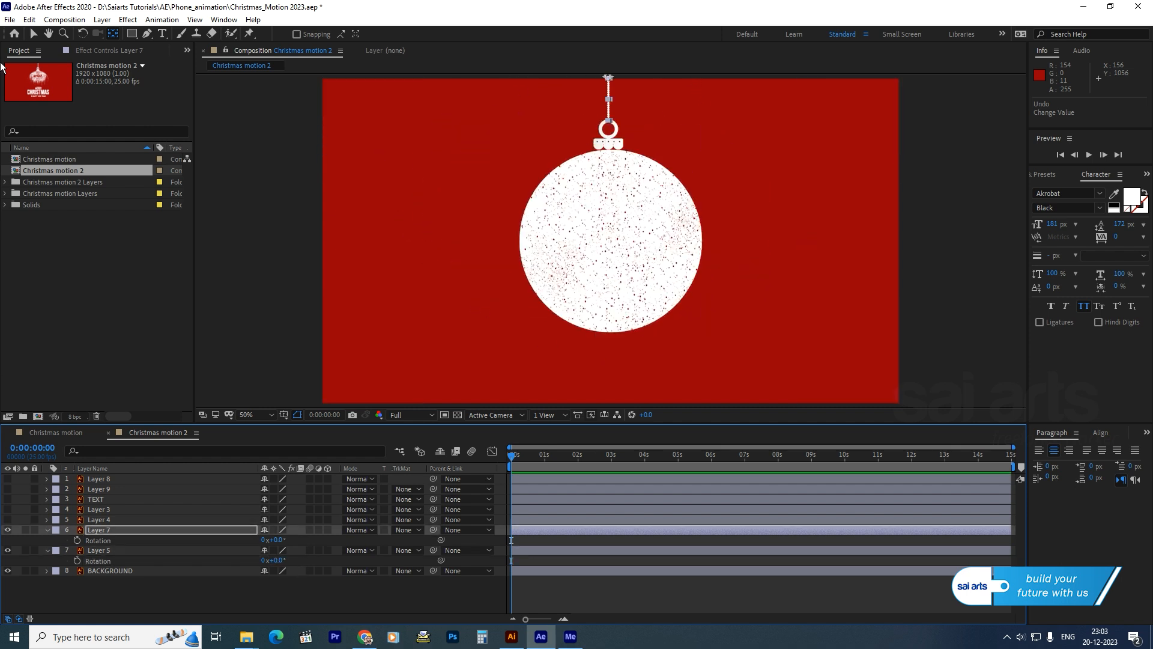
Parent the ornament on Layer 5 to the string on Layer 7
left_click(96, 550)
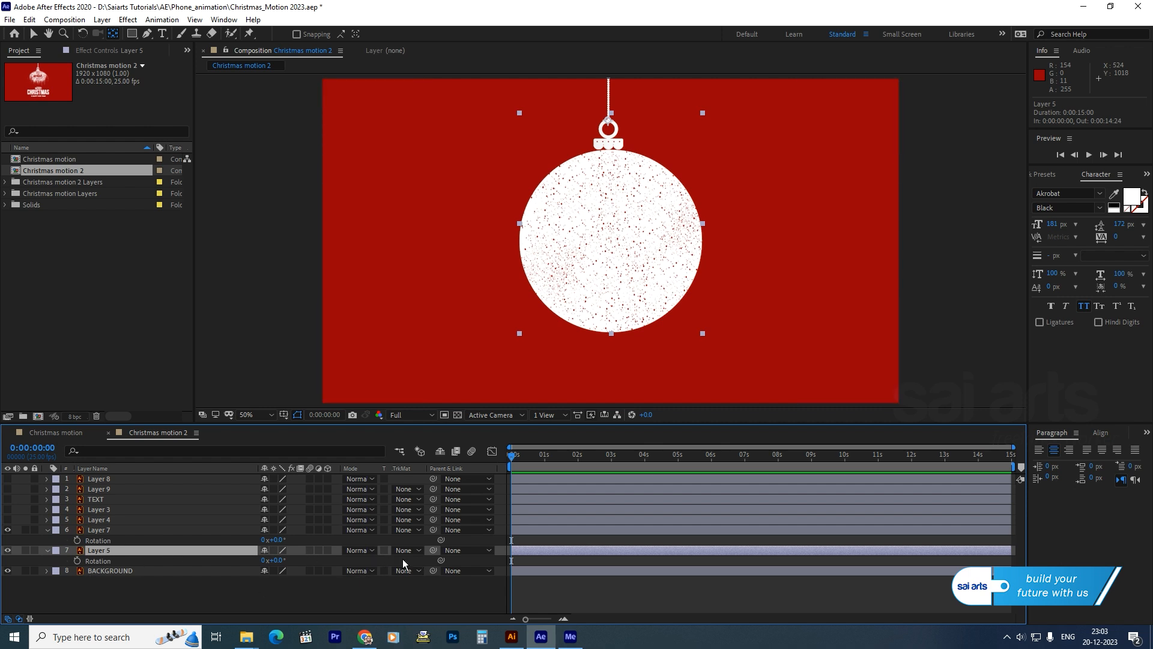
key("ctrl+z")
left_click(459, 550)
left_click(481, 514)
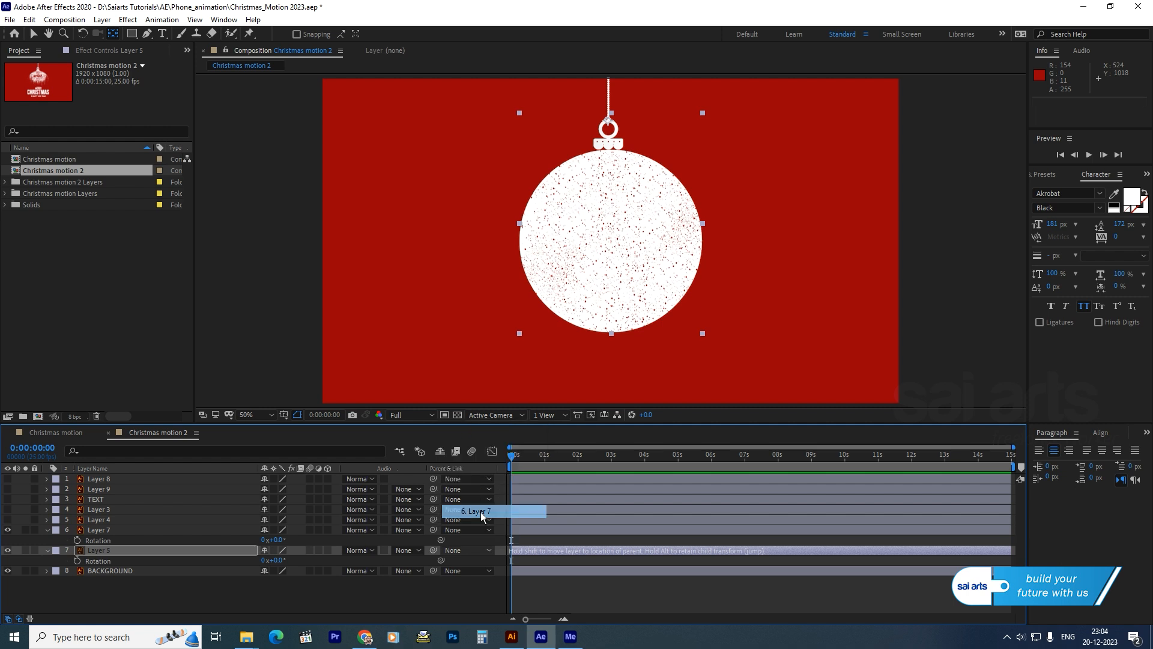
Try rotating Layer 7 to test that the parented ornament follows the string, and undo the rotation
left_click_drag(276, 539, 282, 563)
key("ctrl+z")
key("ctrl+z")
key("ctrl+z")
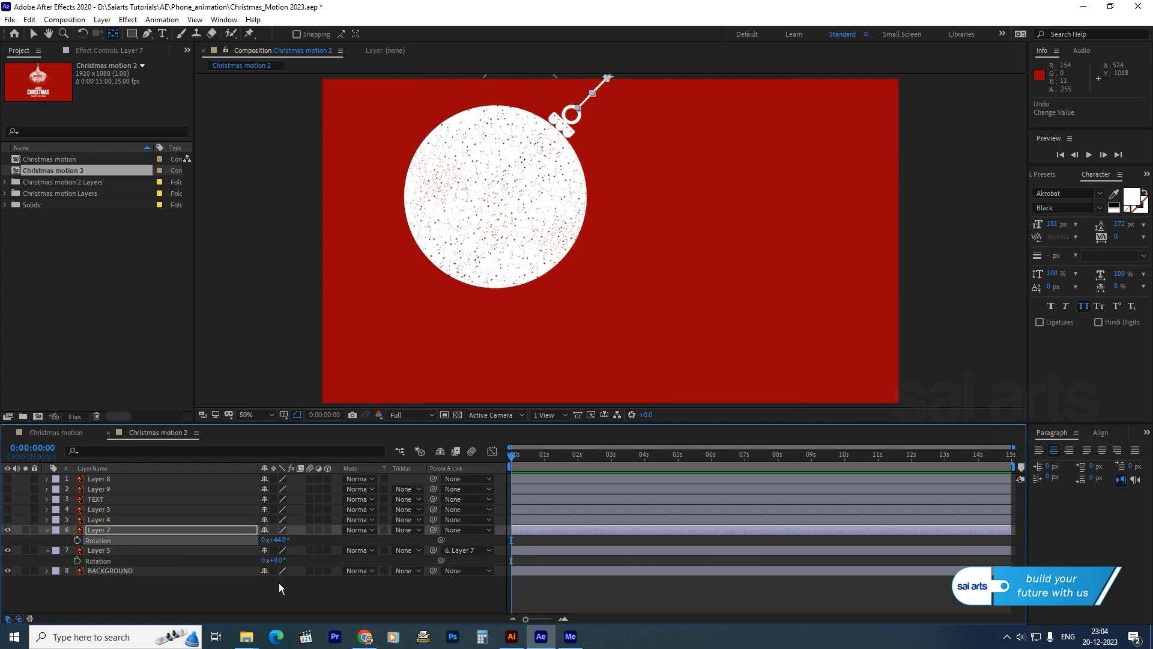
left_click(281, 540)
key("Return")
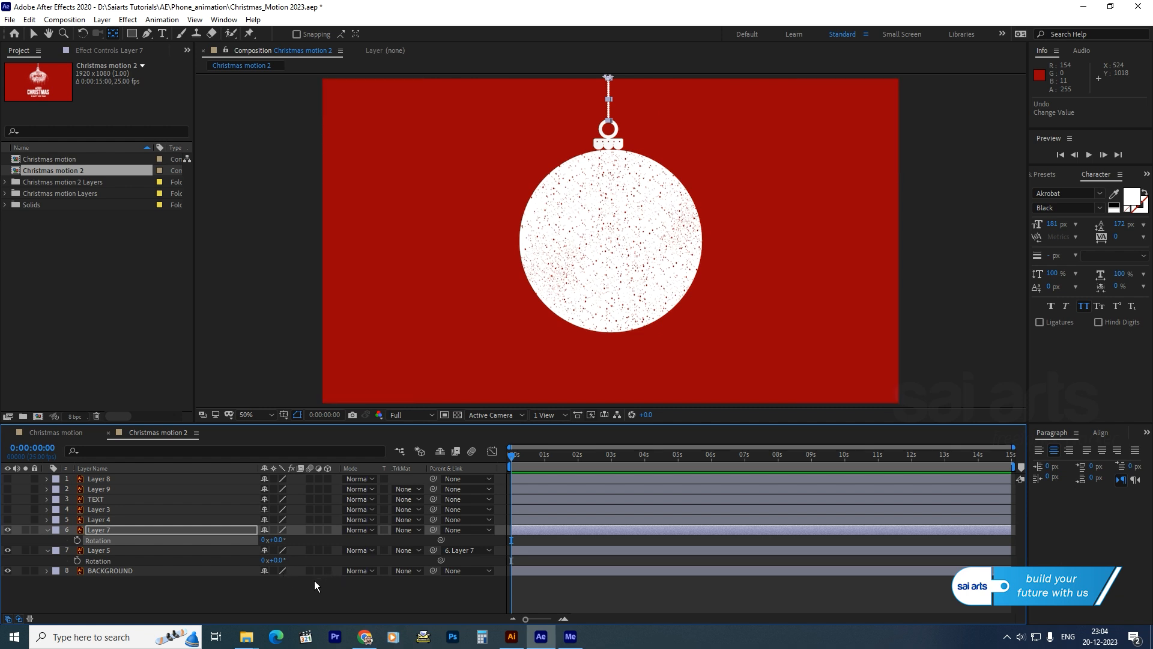
Start Rotation keyframing on Layer 7 at 0 seconds and set the first keyframe to -33°
left_click(78, 540)
mouse_move(277, 540)
left_mouse_down()
mouse_move(267, 539)
mouse_move(282, 540)
left_mouse_up()
left_click(281, 539)
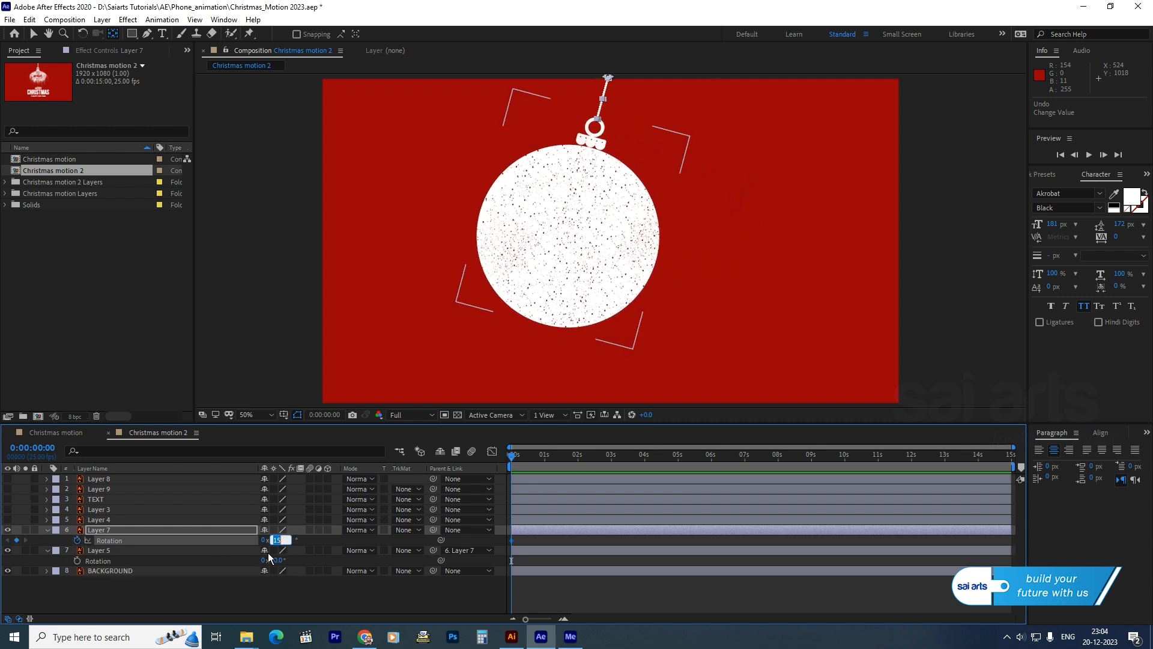
type("133")
key("Return")
left_click(280, 540)
type("-33")
key("Return")
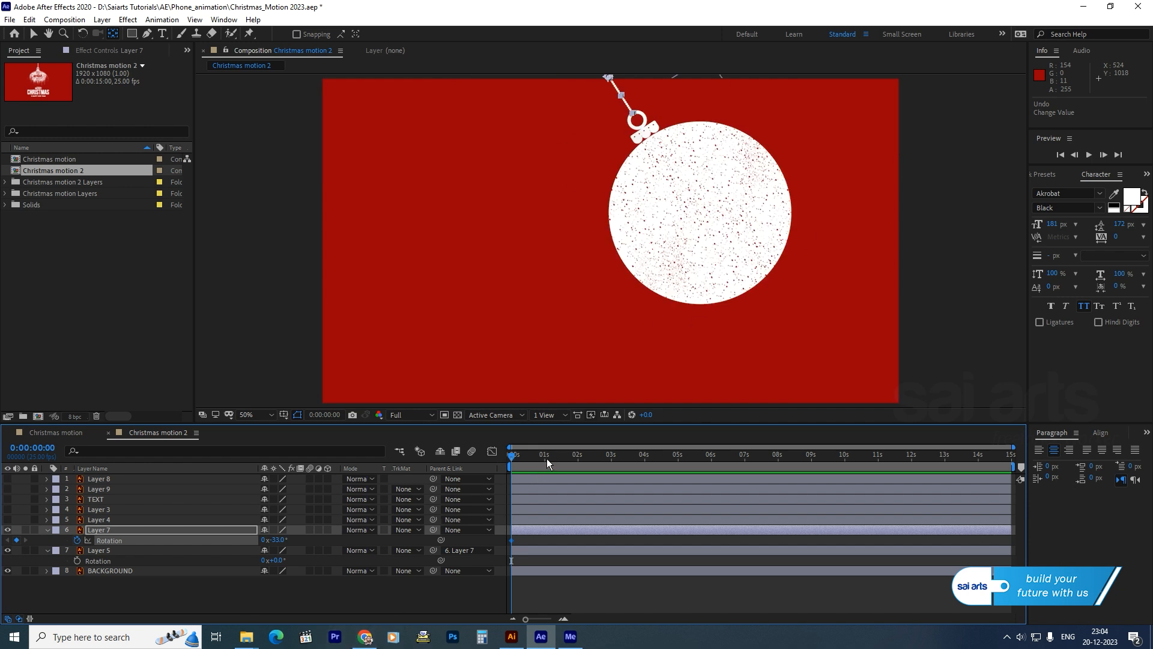
Add a Rotation keyframe of 0° to Layer 7 at 2 seconds
left_click_drag(546, 459, 578, 464)
left_click(275, 540)
type("0")
key("Return")
Add a Rotation keyframe of 33° to Layer 7 at 4 seconds
left_click_drag(584, 459, 645, 459)
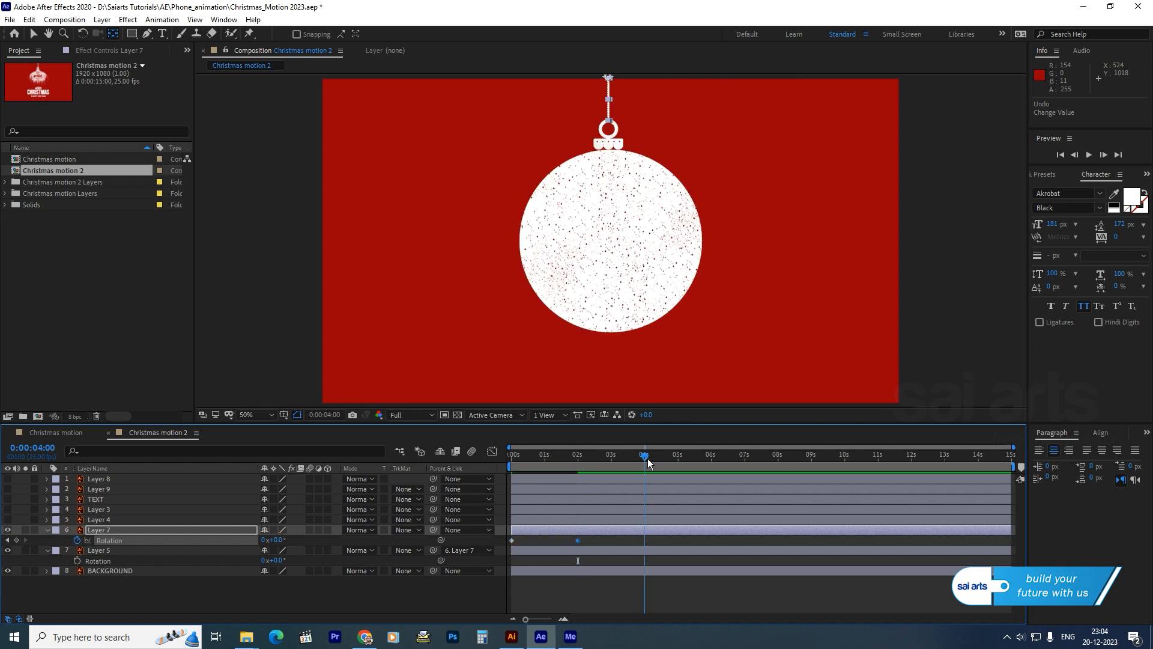
left_click(280, 538)
type("-33")
key("Return")
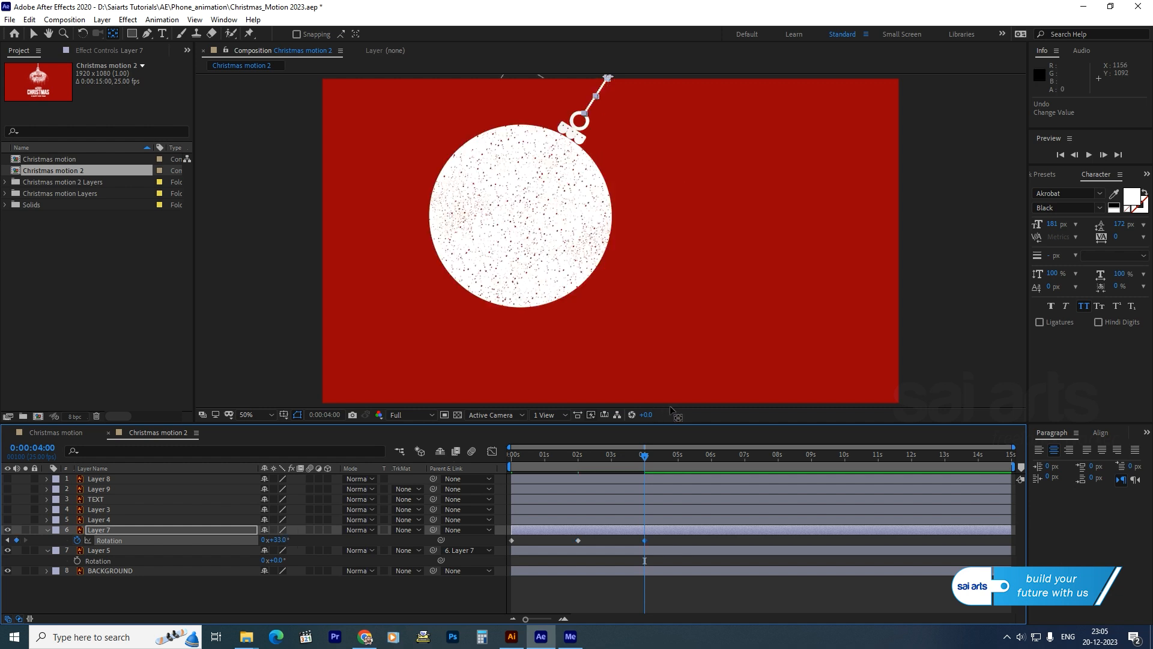
Play the ornament's swing from the first frame to check the motion
key("Home")
key("space")
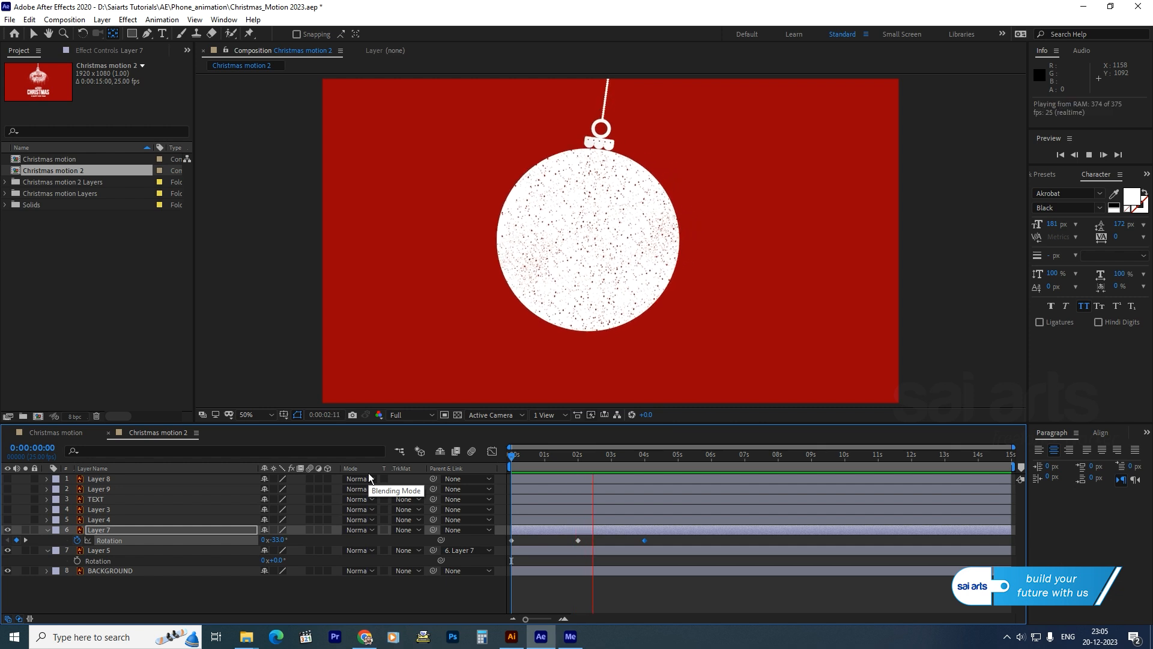
key("space")
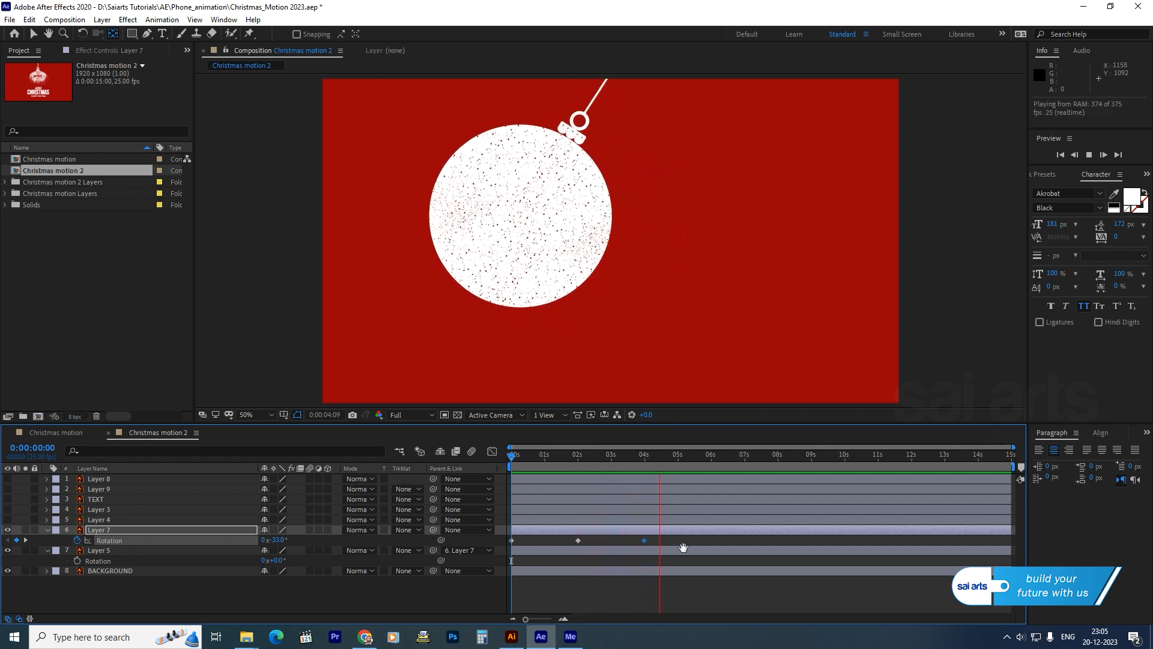
Apply Easy Ease to all three Rotation keyframes on Layer 7 and preview the eased swing
left_click_drag(671, 539, 505, 544)
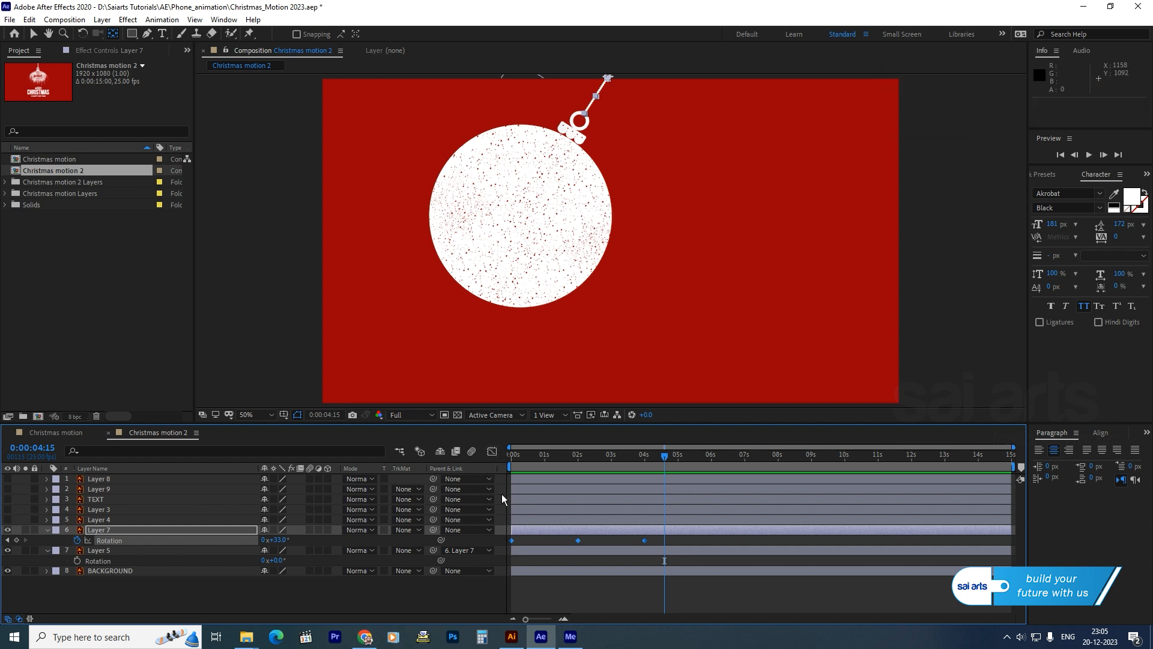
left_click_drag(659, 542, 503, 550)
right_click(512, 541)
mouse_move(553, 537)
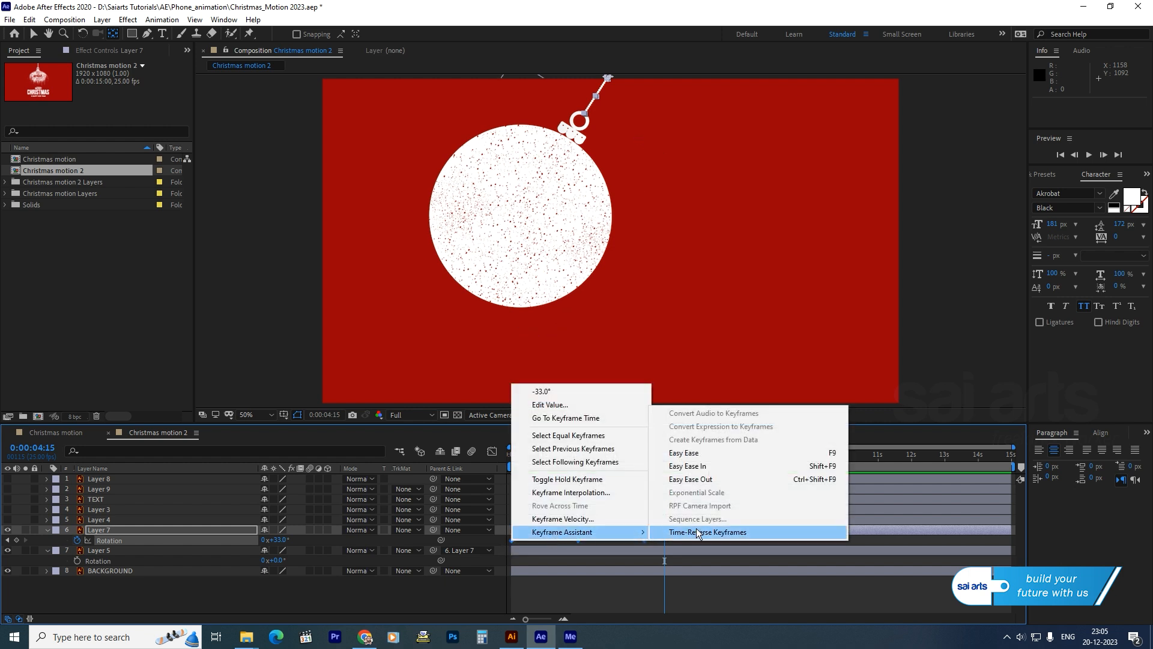
left_click(712, 454)
key("Home")
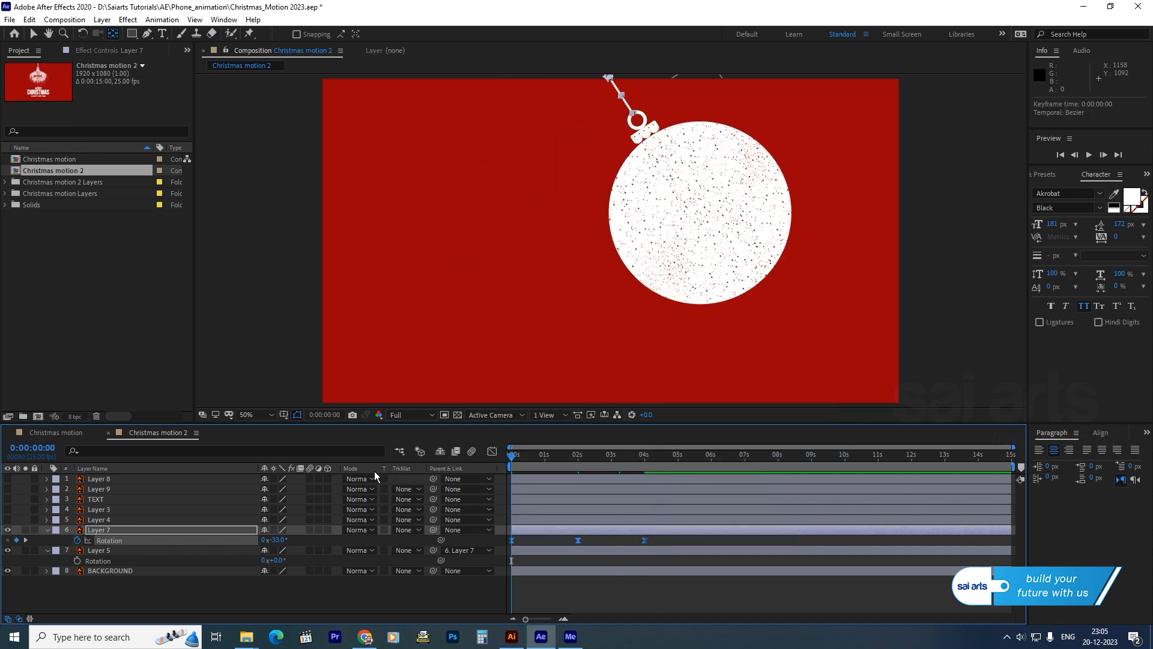
key("space")
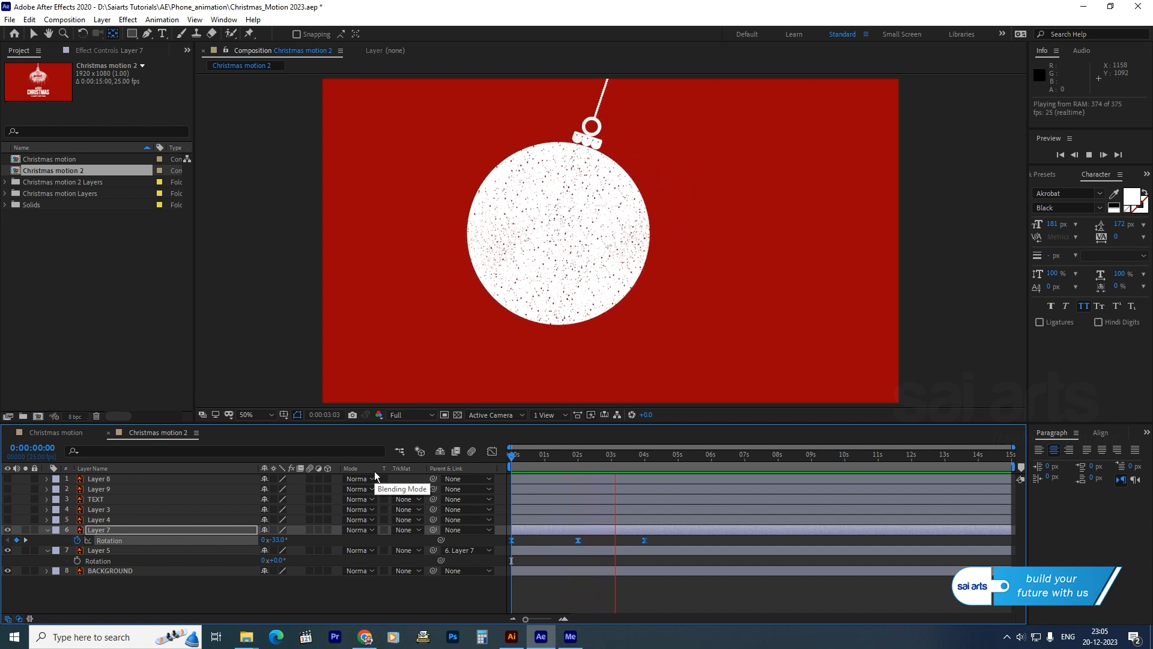
key("space")
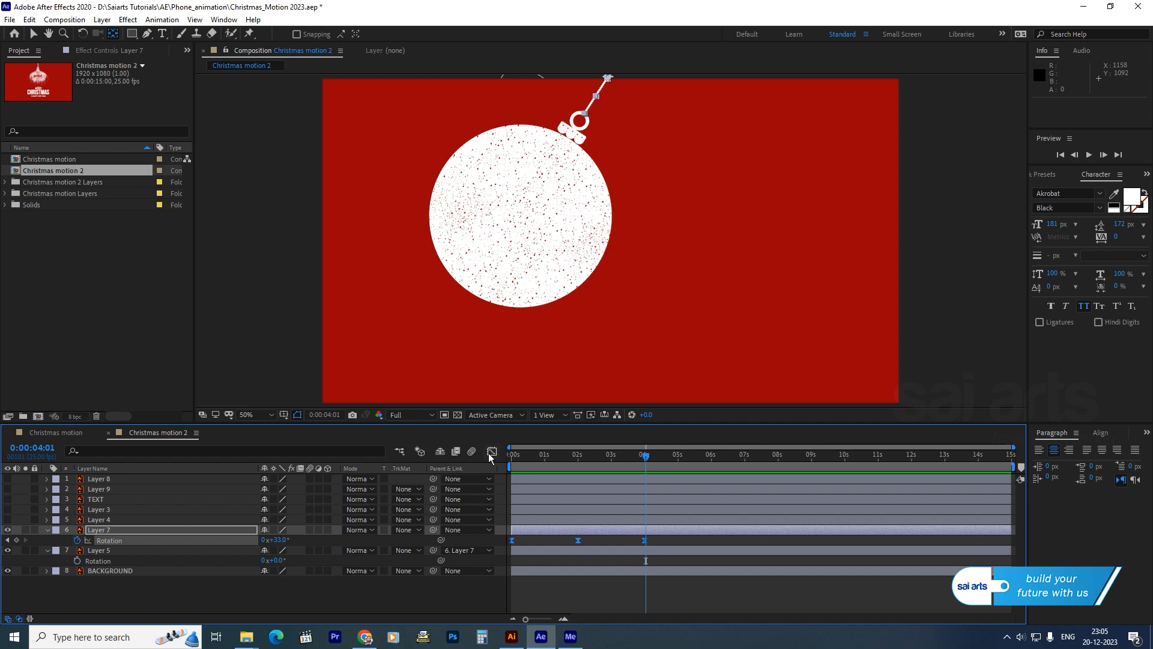
Raise the 2-second Rotation keyframe in Layer 7's speed graph to about 25°/sec, preview the swing, and close the graph editor
left_click(492, 451)
left_click_drag(581, 587, 578, 485)
left_click_drag(581, 592, 578, 488)
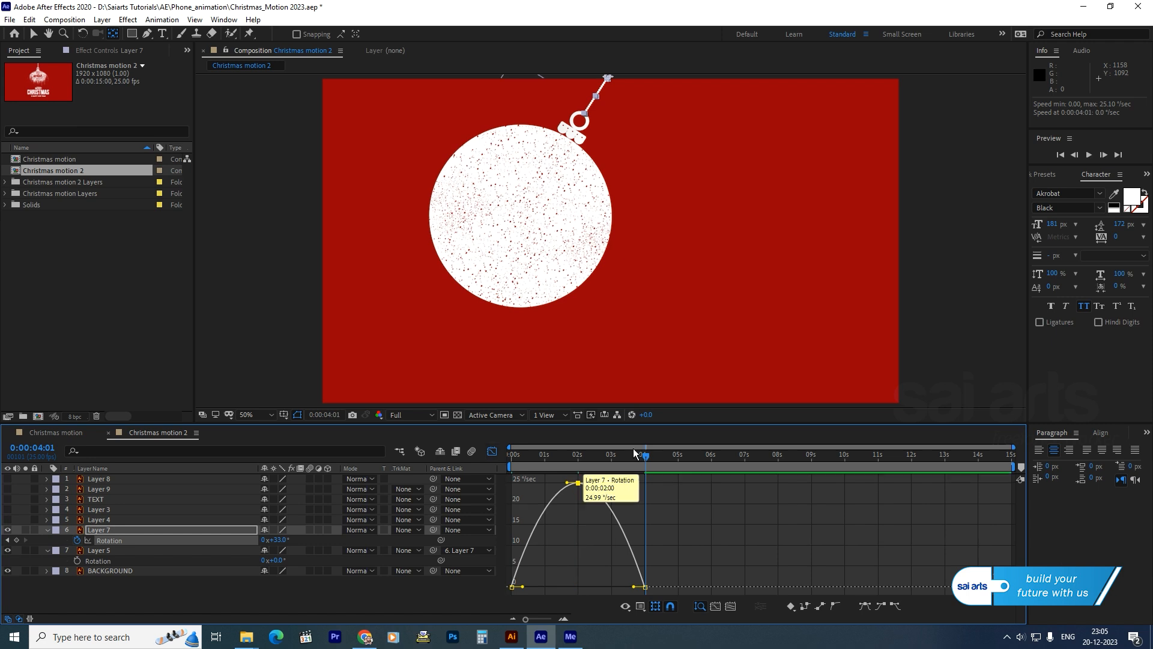
left_click_drag(640, 454, 321, 481)
key("space")
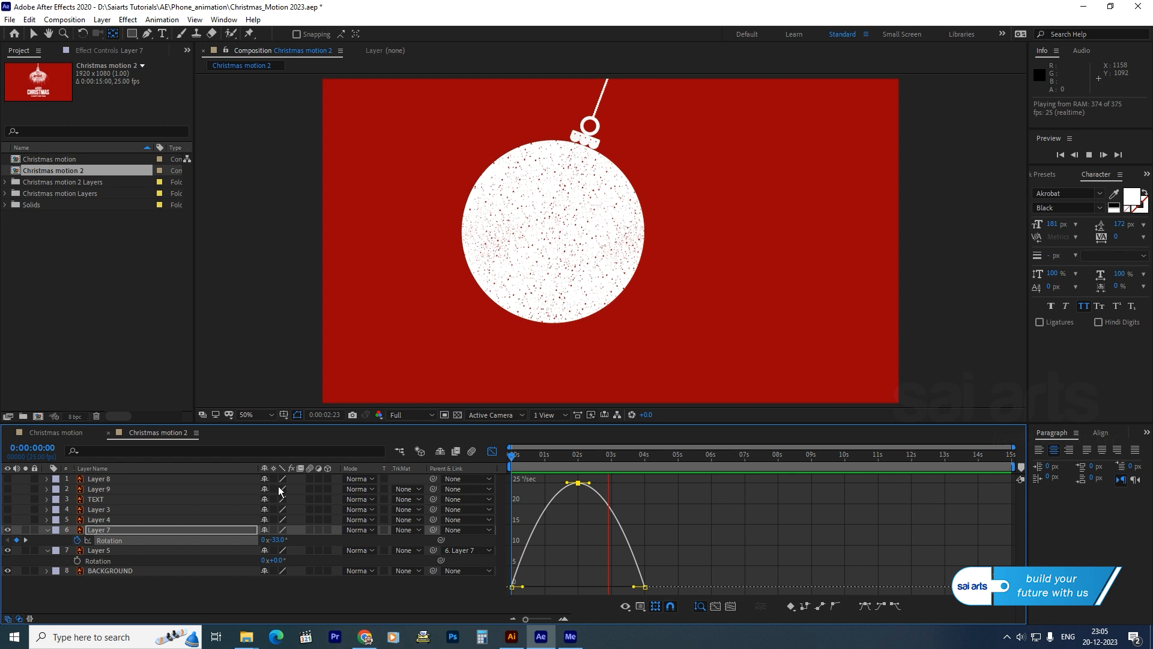
key("space")
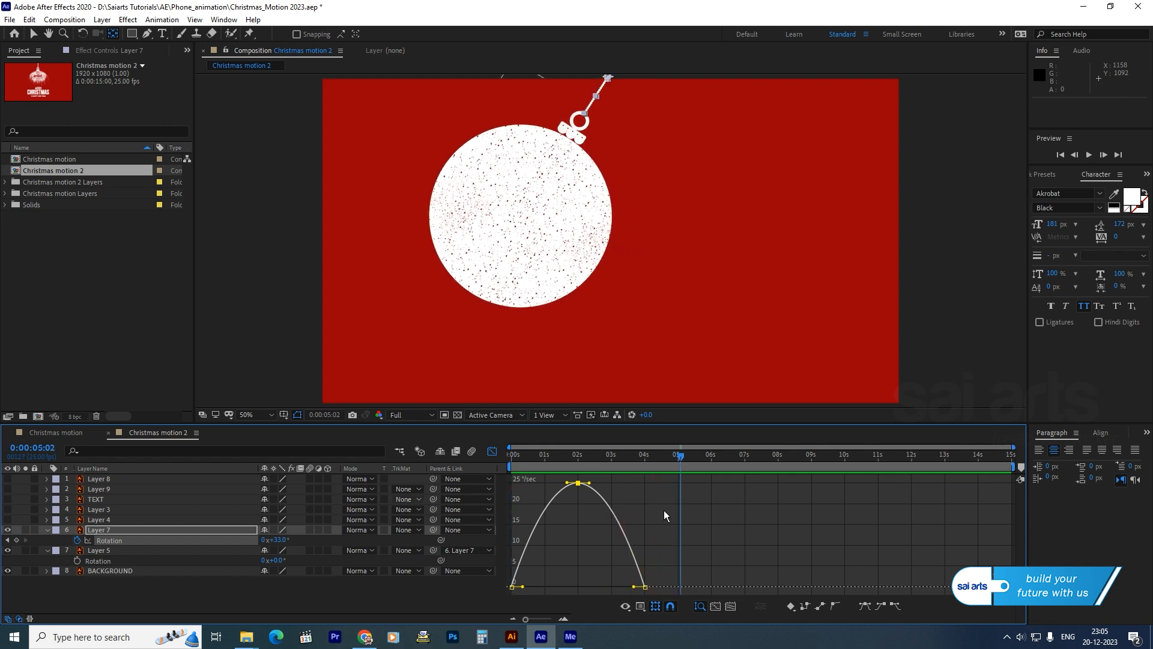
left_click(490, 456)
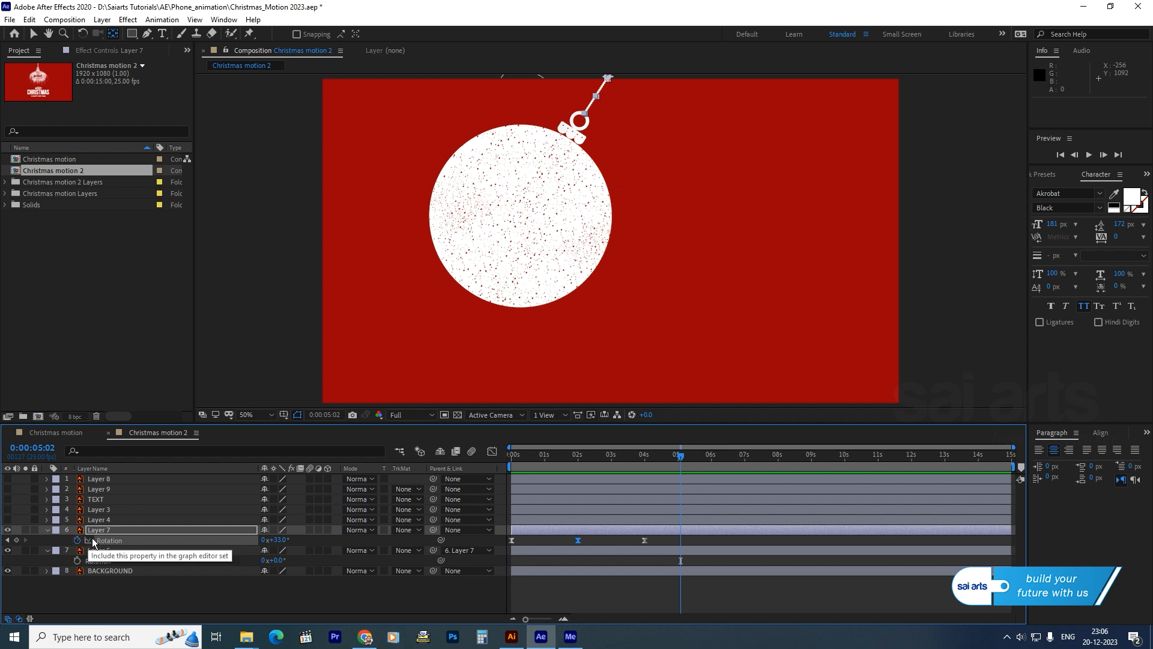
Add the expression loopOut("pingpong") to Layer 7's Rotation property
left_click(103, 540)
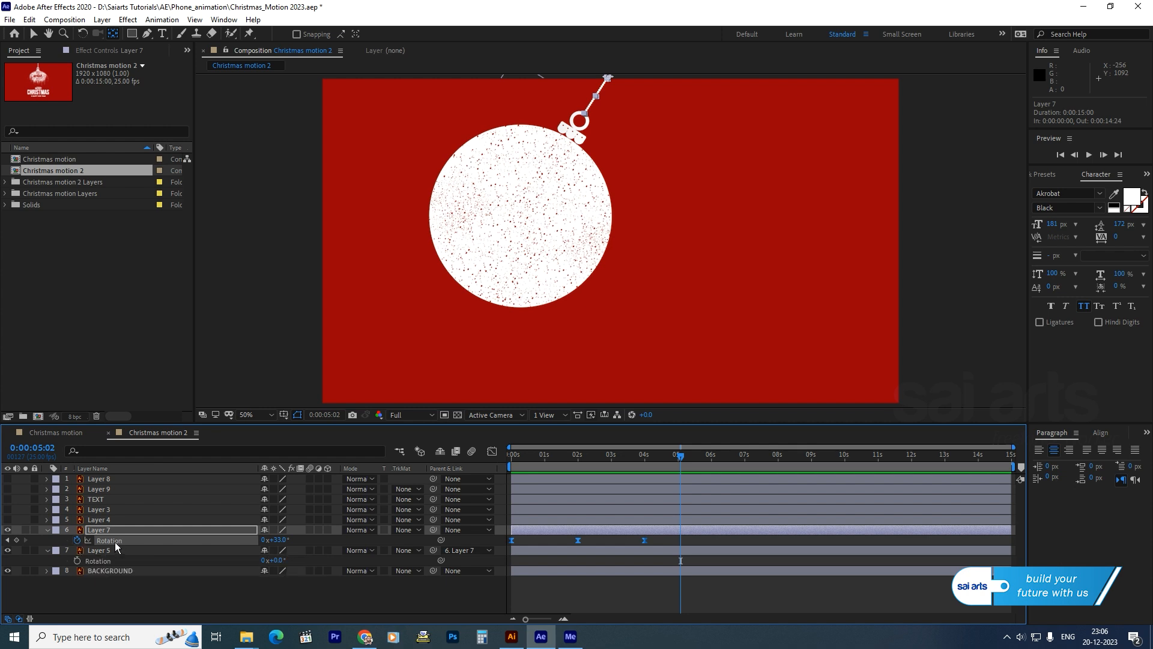
left_click(162, 19)
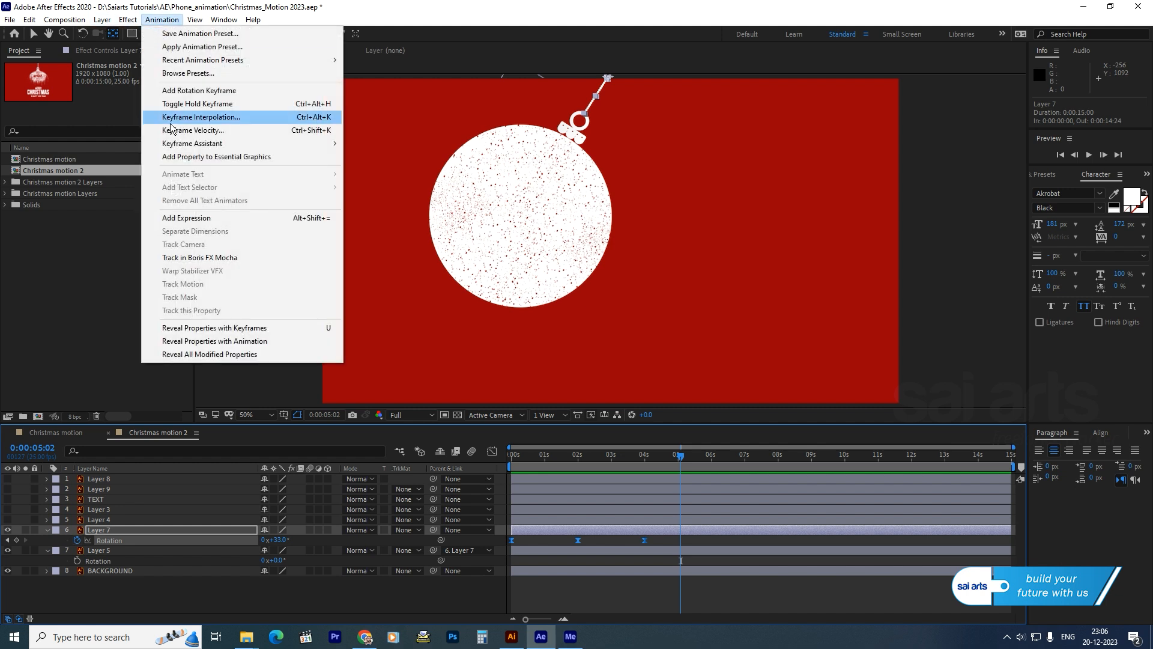
left_click(191, 224)
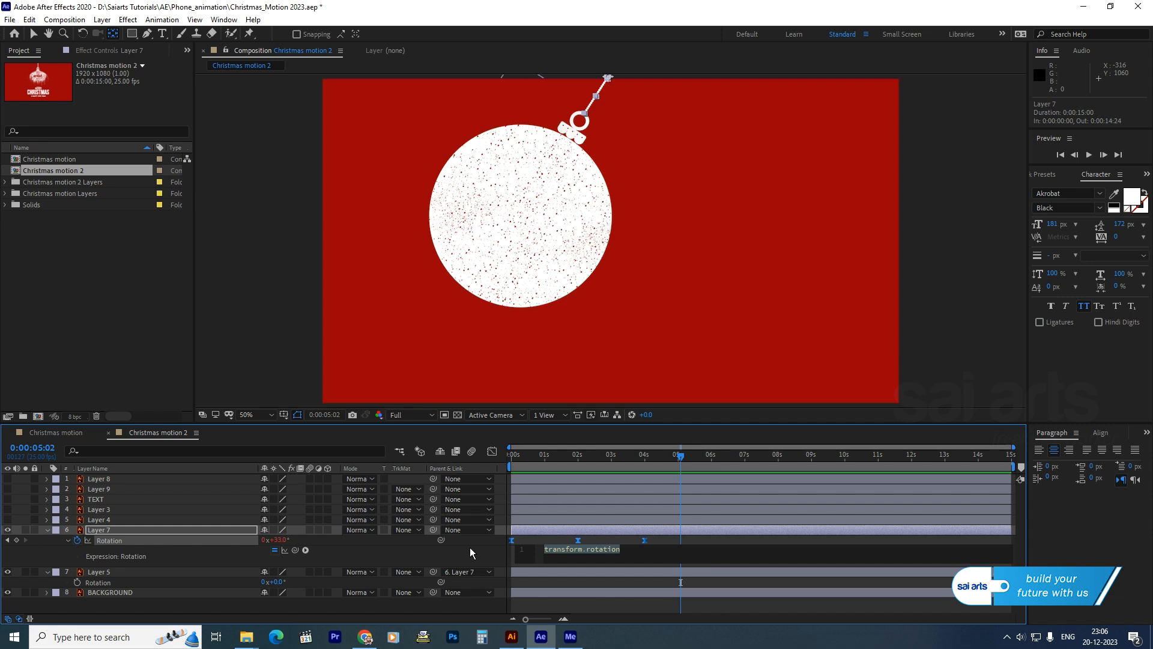
type("loo")
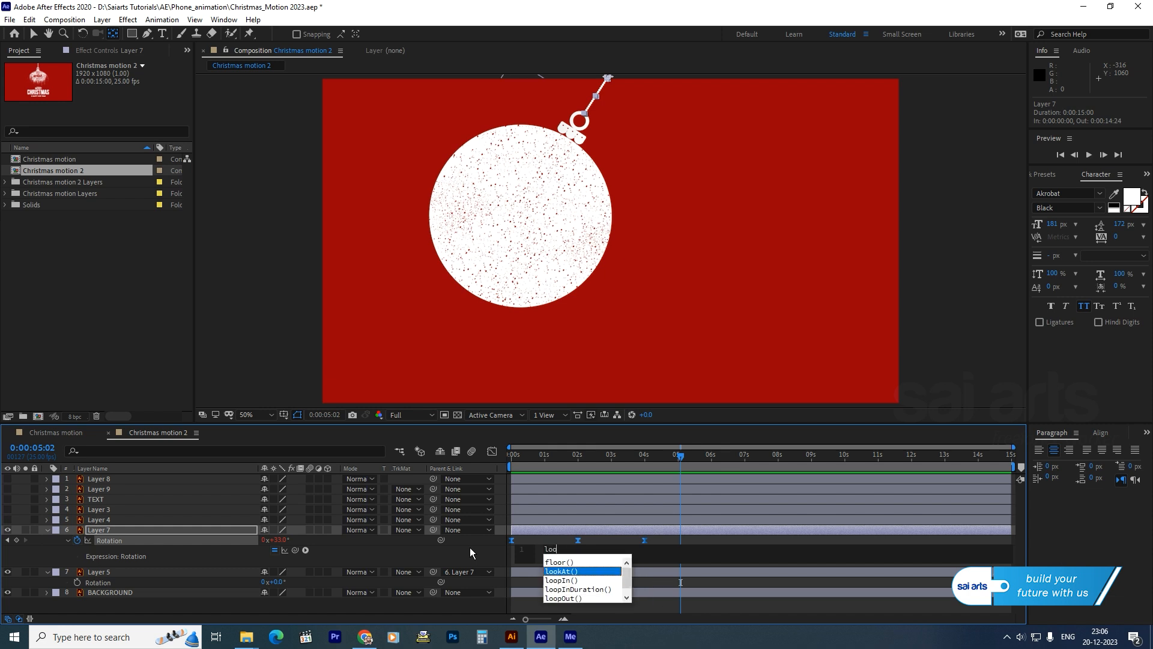
key("Down")
key("Down")
key("Down")
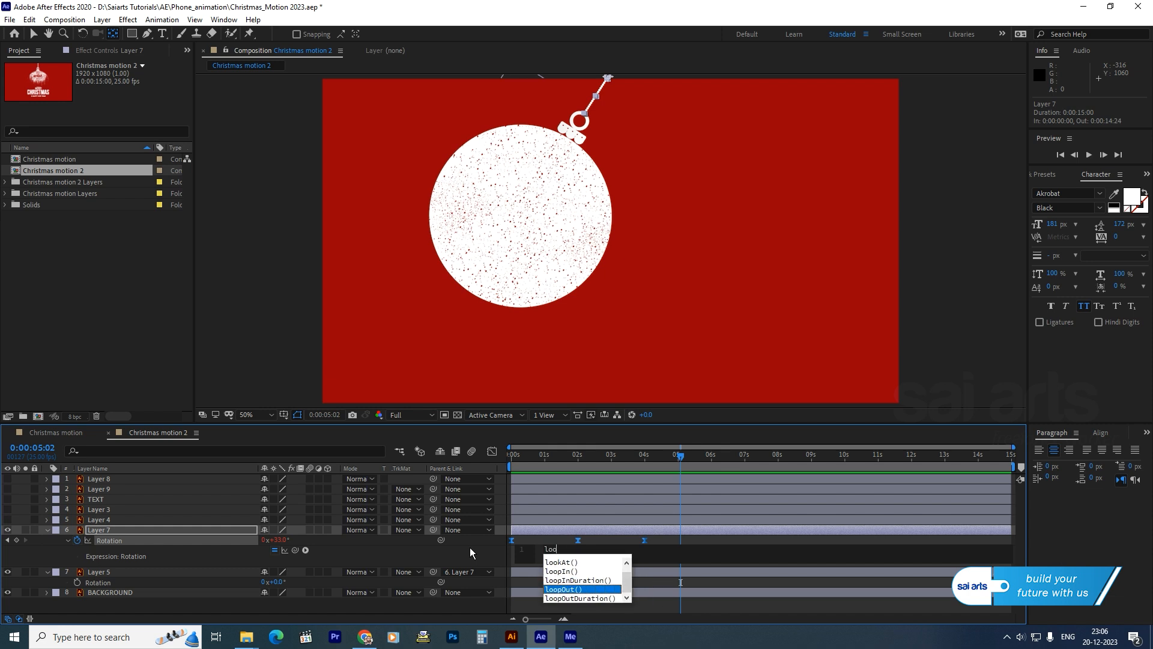
key("Return")
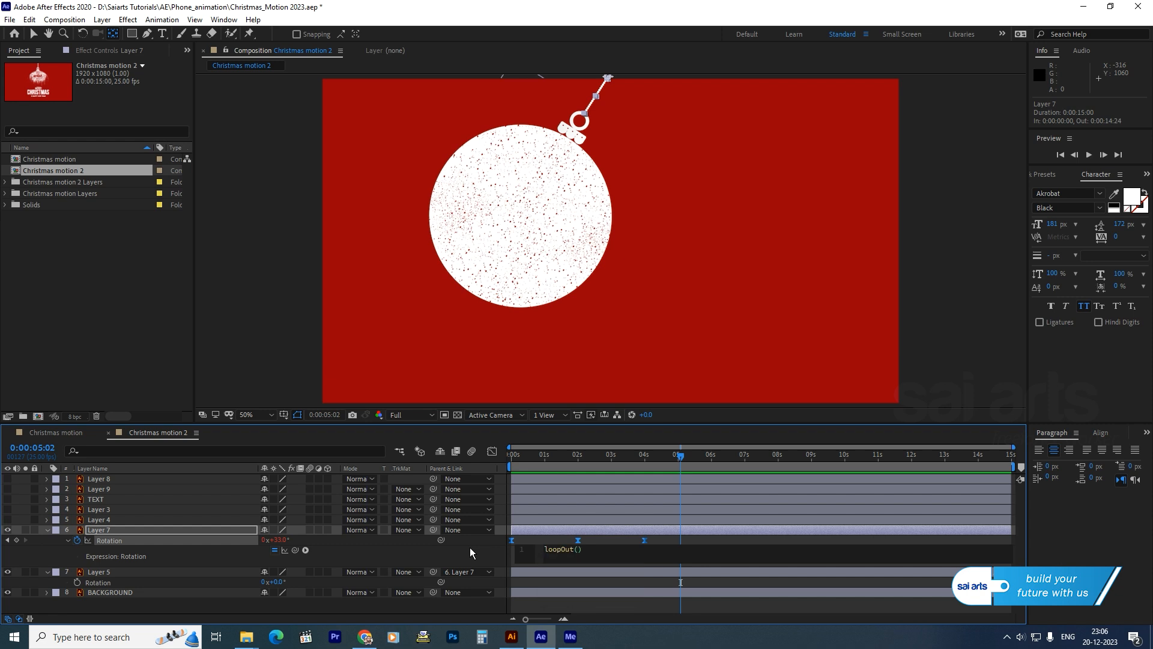
type("\"")
key("Down")
key("Down")
key("Down")
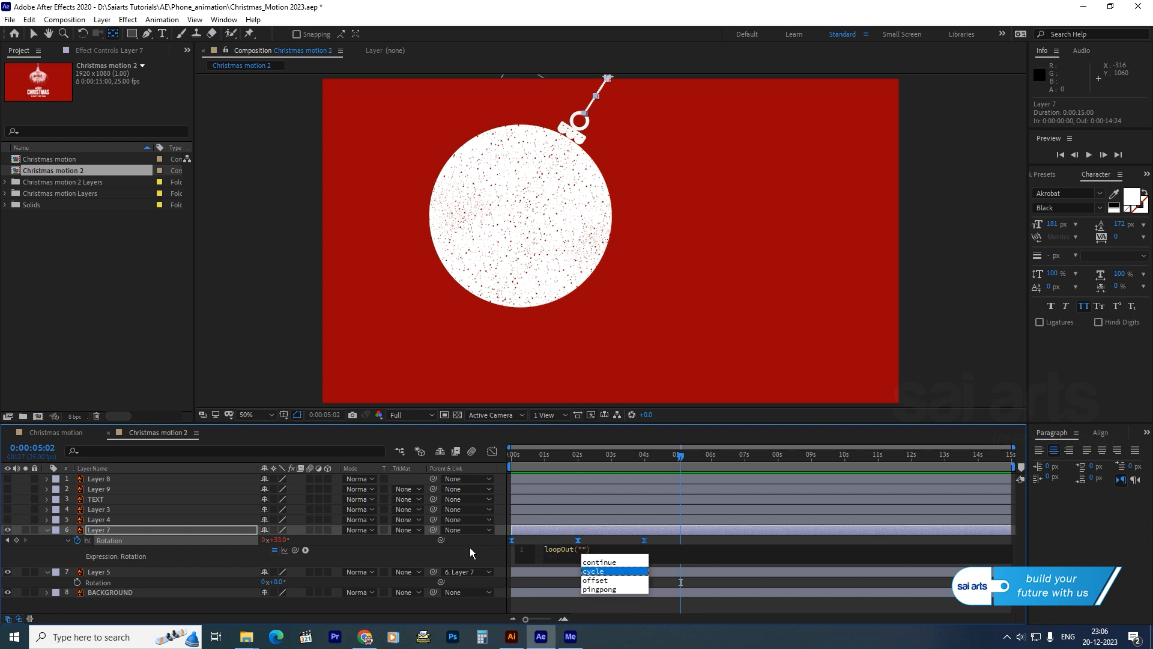
key("Return")
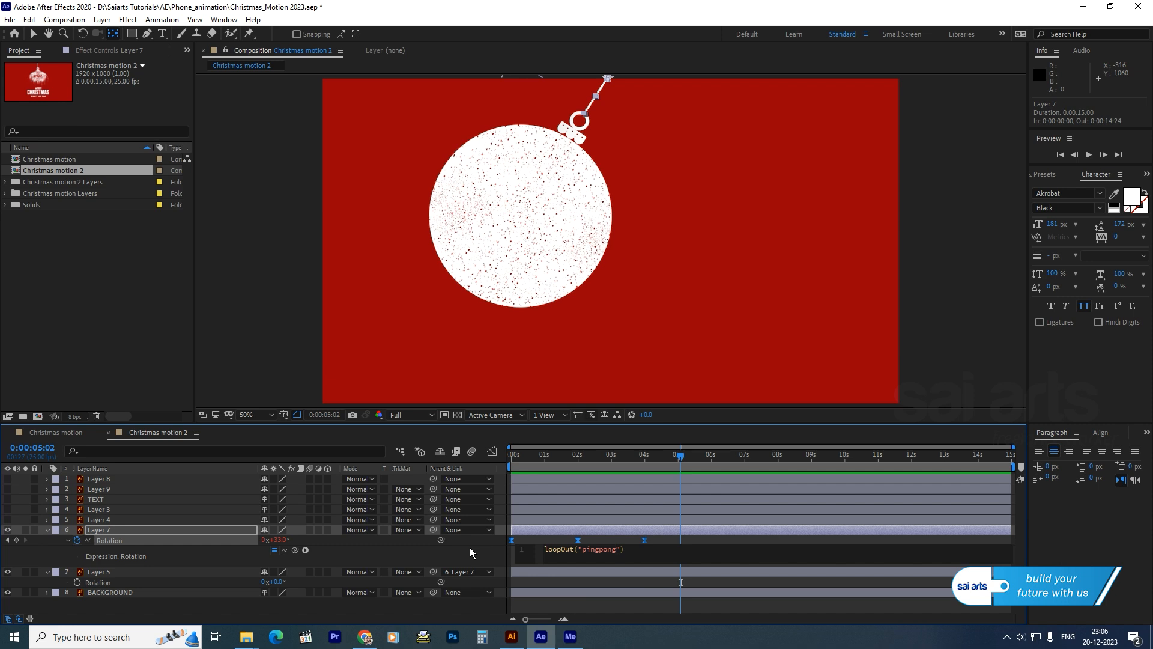
left_click(471, 553)
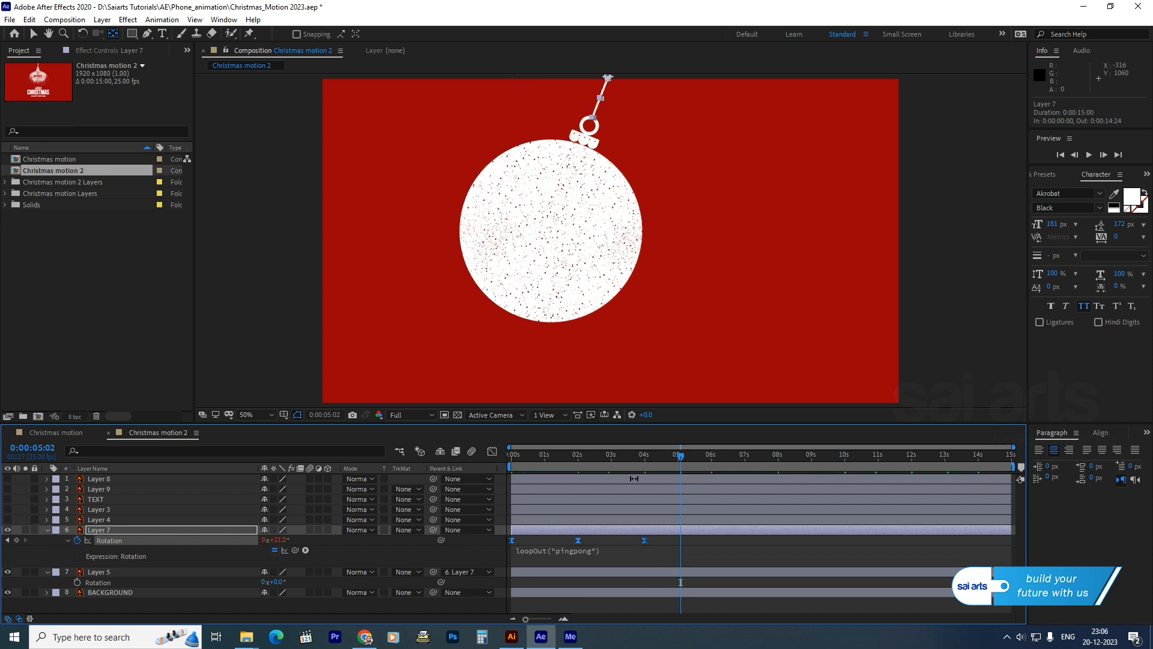
Preview the looping swing and return to the start of the composition
key("space")
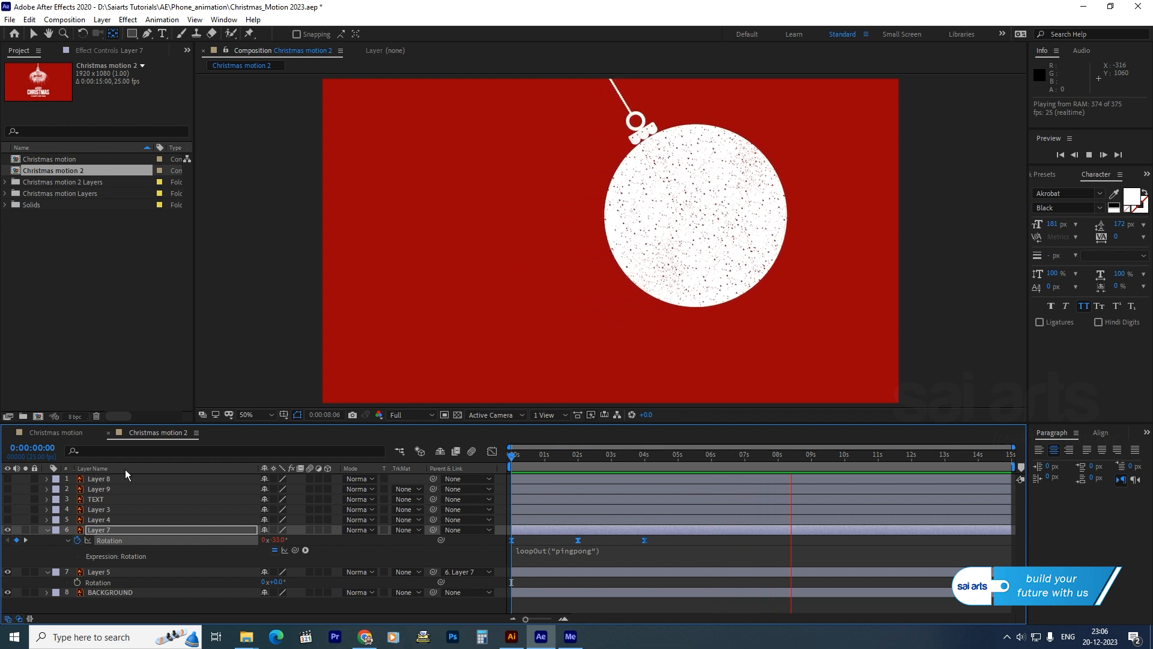
key("space")
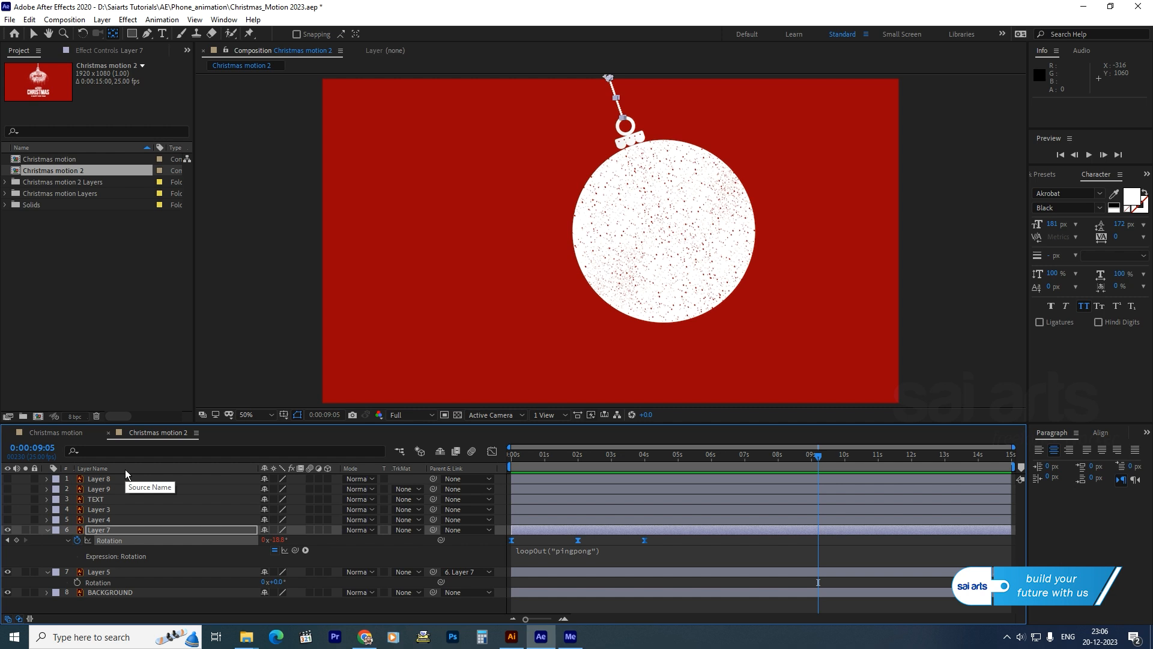
key("Home")
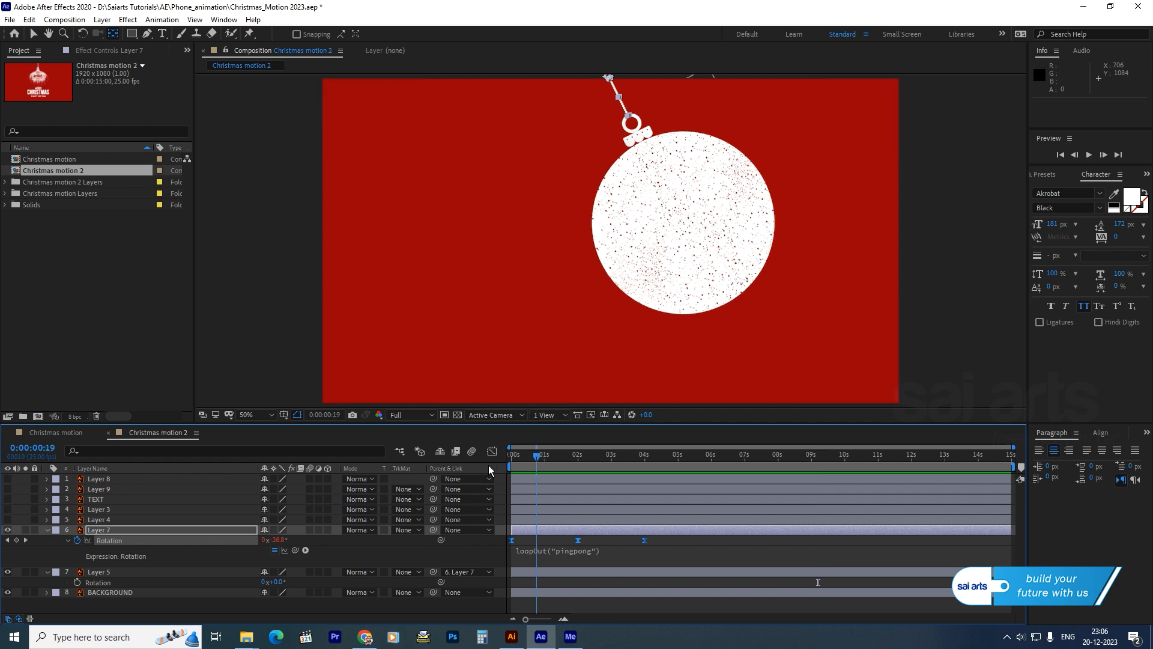
Keyframe Layer 5's Rotation at 0° at 2 seconds and -21° at the start of the composition
left_click_drag(515, 476, 578, 484)
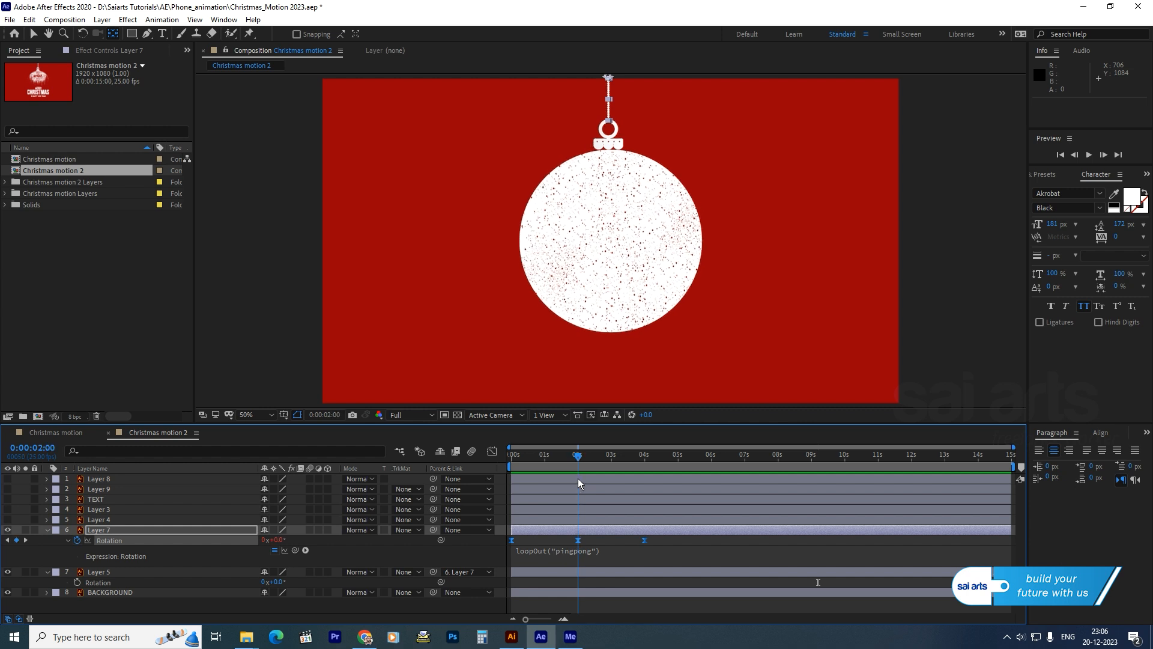
left_click(78, 582)
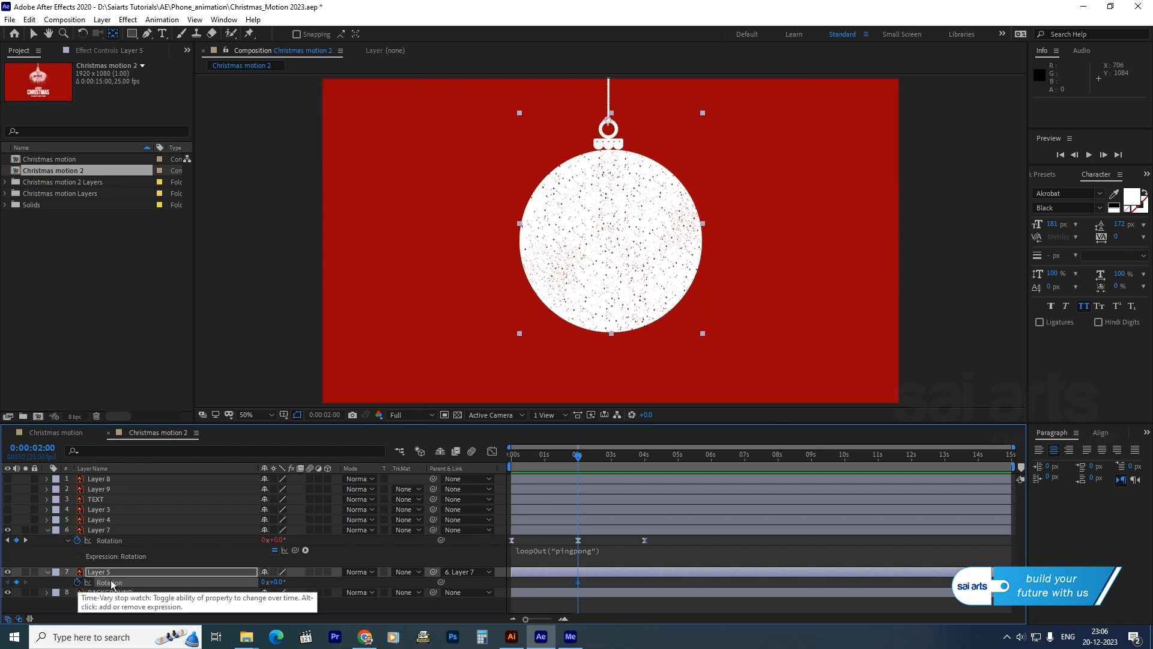
left_click_drag(578, 458, 511, 460)
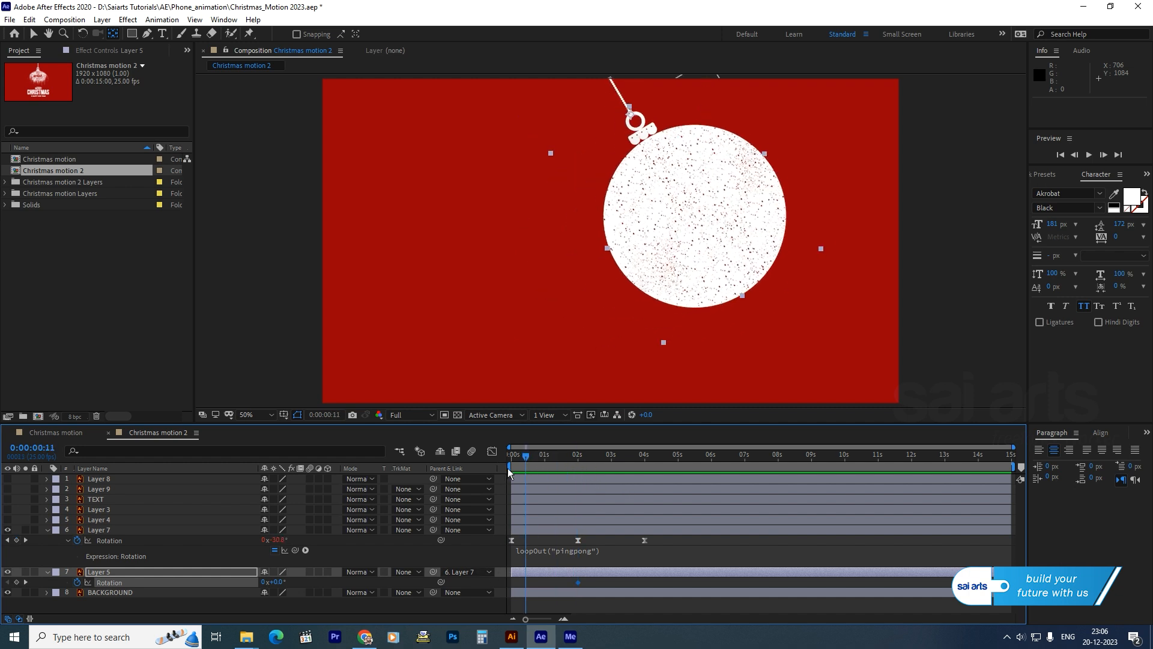
left_click_drag(277, 582, 269, 591)
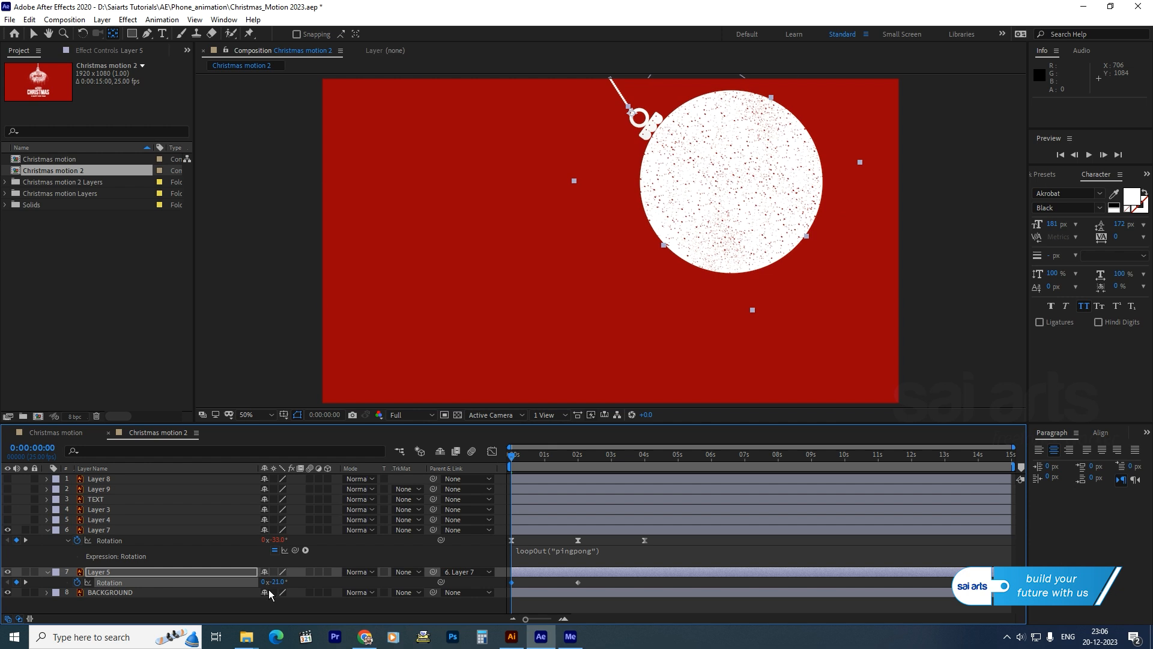
Set Layer 5's Rotation to 21° at 4 seconds and preview the ornament's swing from the start
left_click_drag(508, 457, 644, 483)
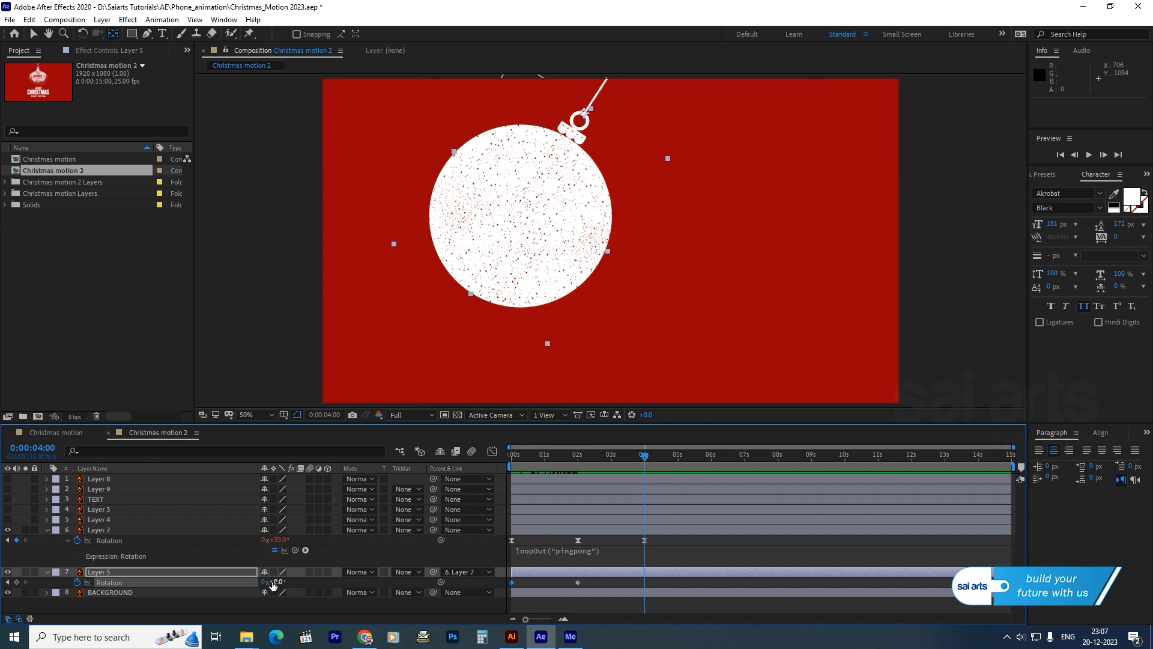
left_click(278, 582)
type("21")
key("Return")
key("Home")
key("space")
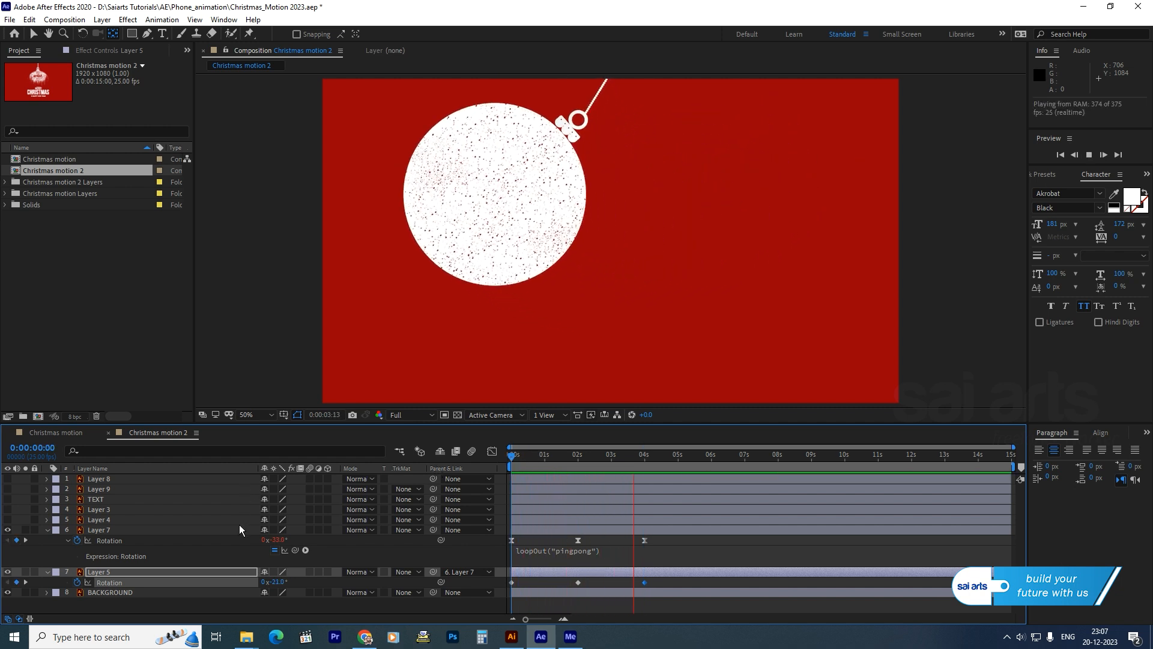
key("space")
Apply Easy Ease to all three Rotation keyframes on Layer 5 and collapse the properties of Layers 7 and 5
left_click_drag(652, 590, 514, 591)
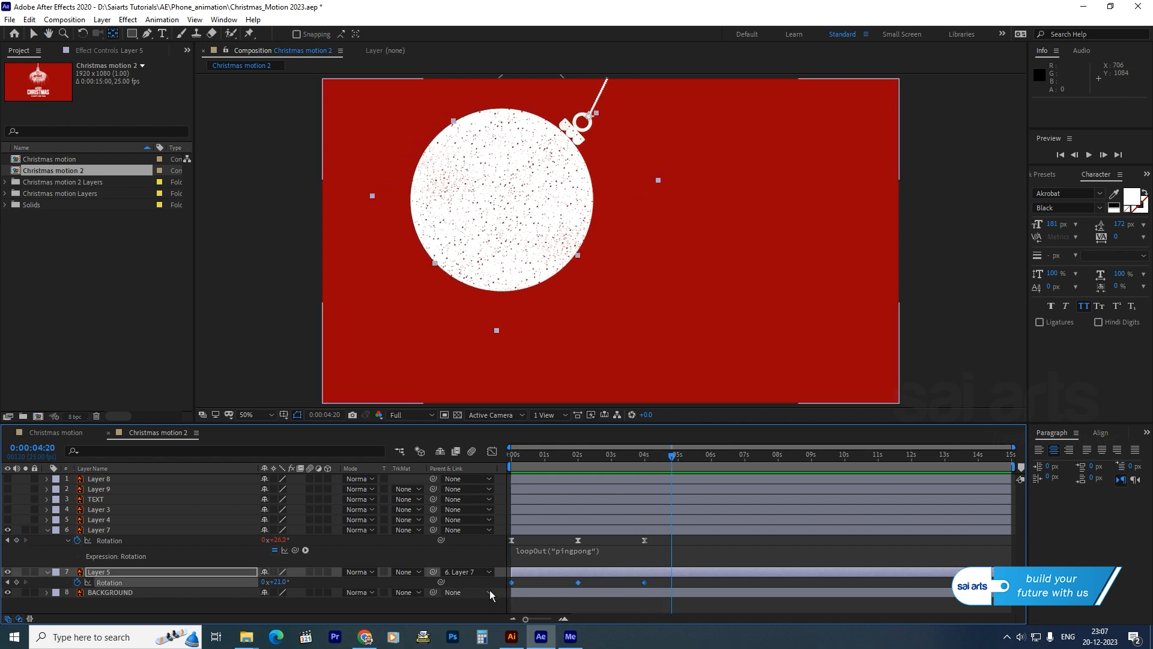
key("F9")
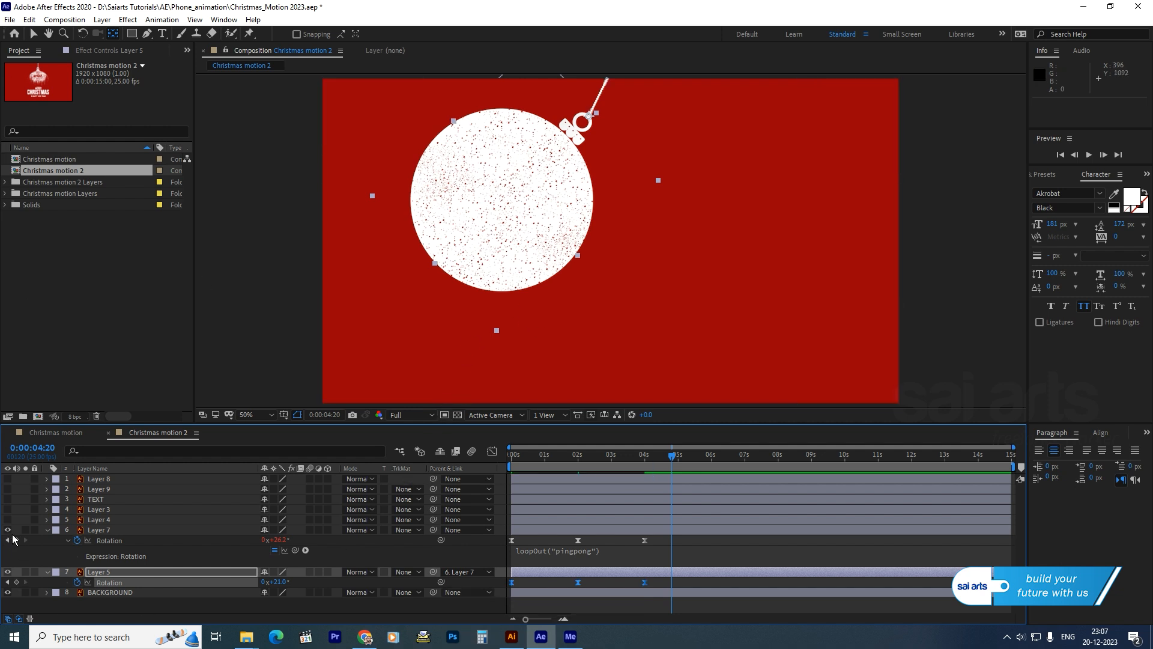
left_click(47, 530)
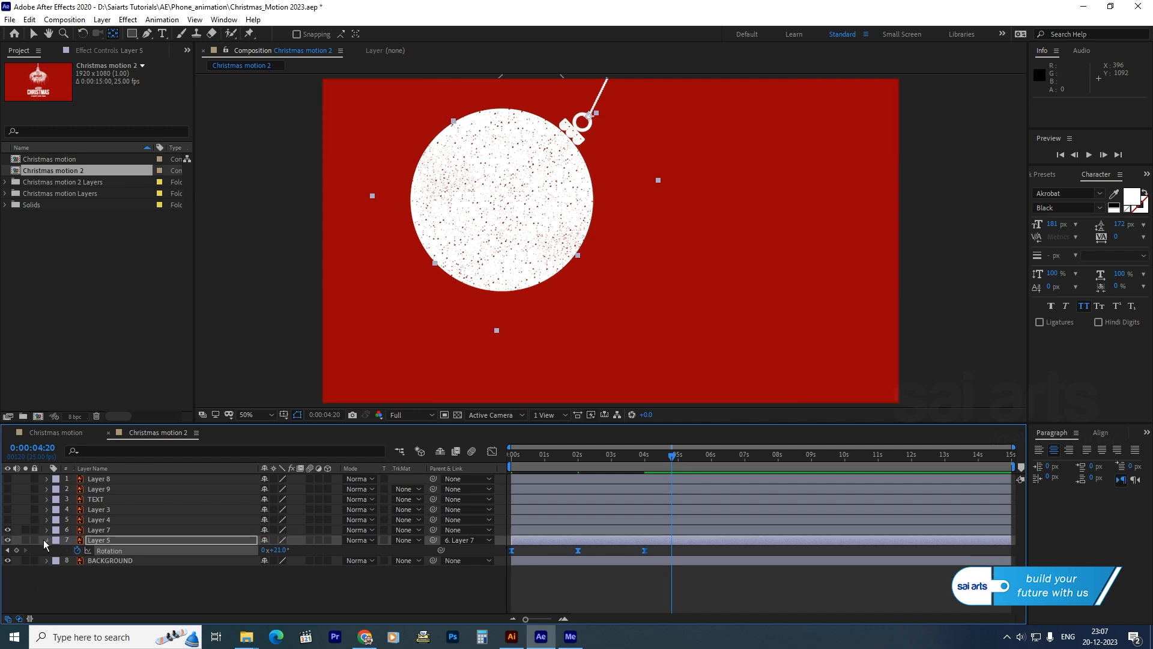
left_click(45, 539)
Make Layer 4 visible and reveal its Position property
left_click(7, 520)
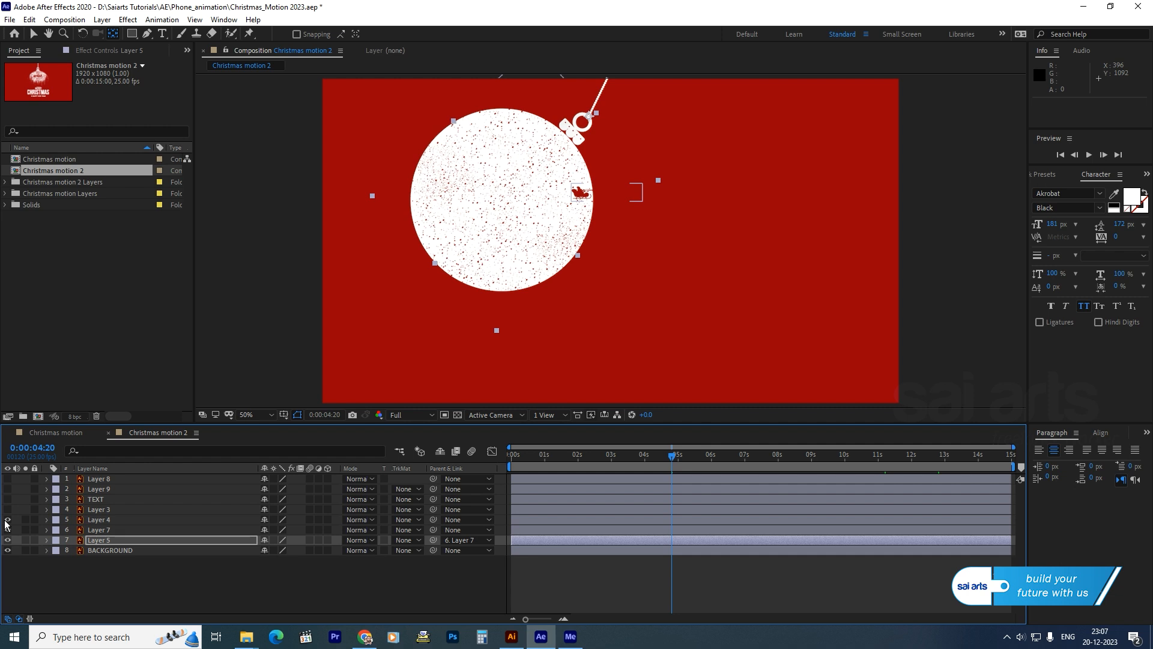
left_click(104, 521)
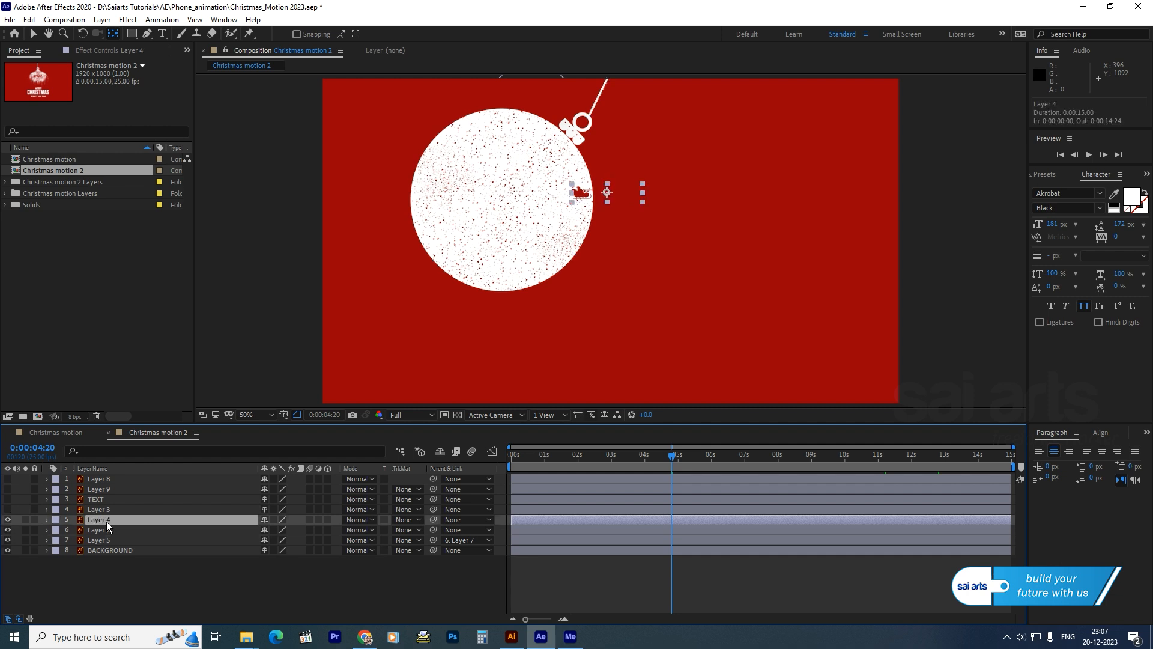
key("p")
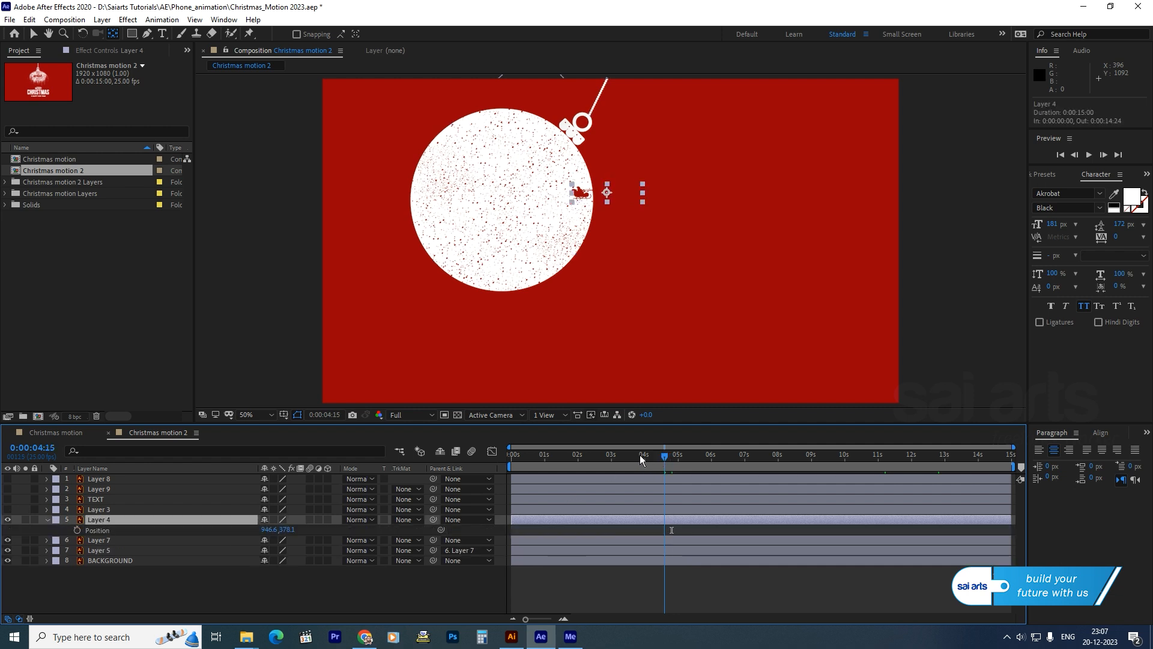
Shift Layer 4 beyond the canvas's left edge at the composition start, to an X position of about -113
key("Home")
left_click_drag(272, 529, 117, 541)
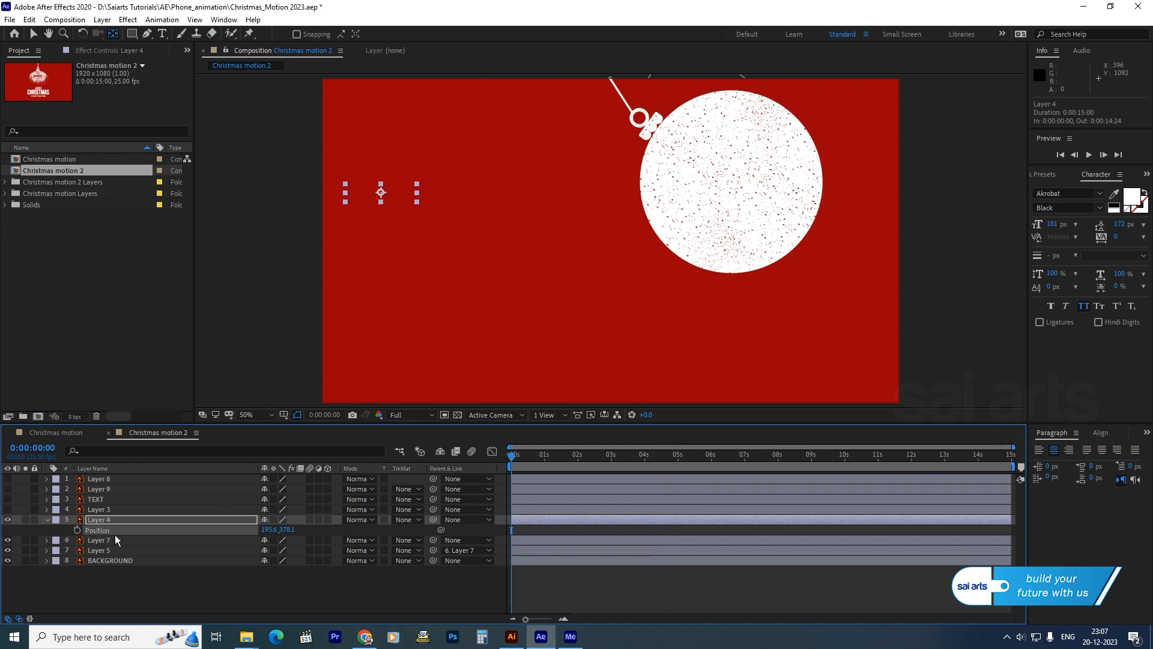
left_click_drag(266, 529, 129, 535)
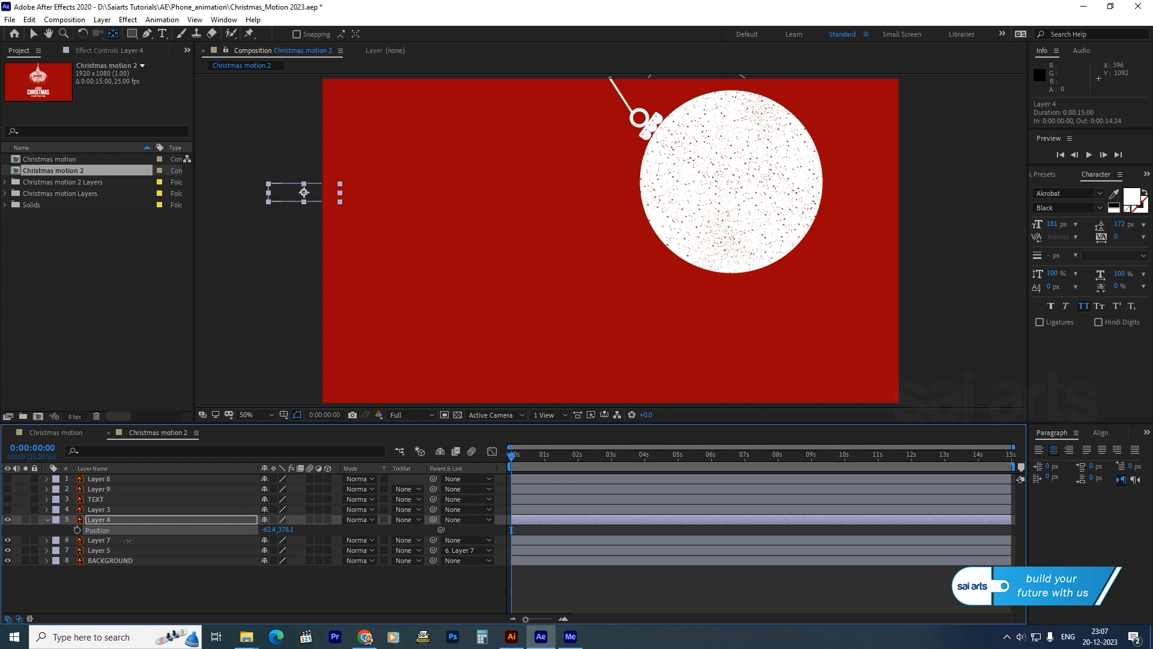
left_click_drag(272, 530, 247, 534)
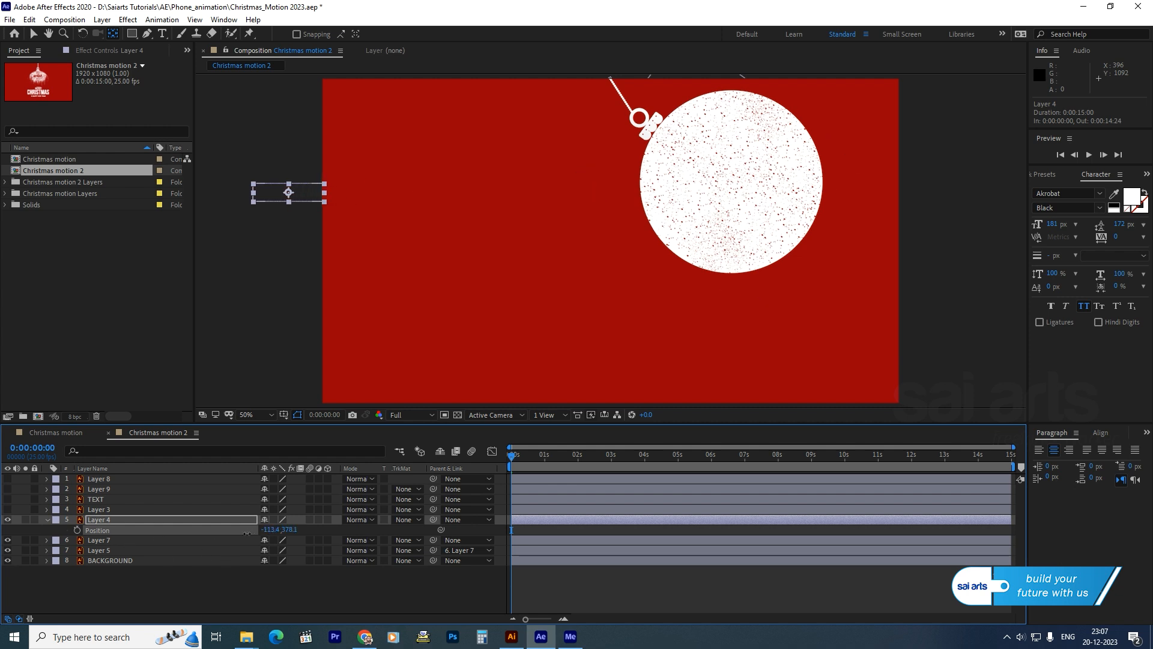
Move Layer 4 beyond the canvas's right edge to X position 2038.6 and keyframe its Position on the first and last frames
key("End")
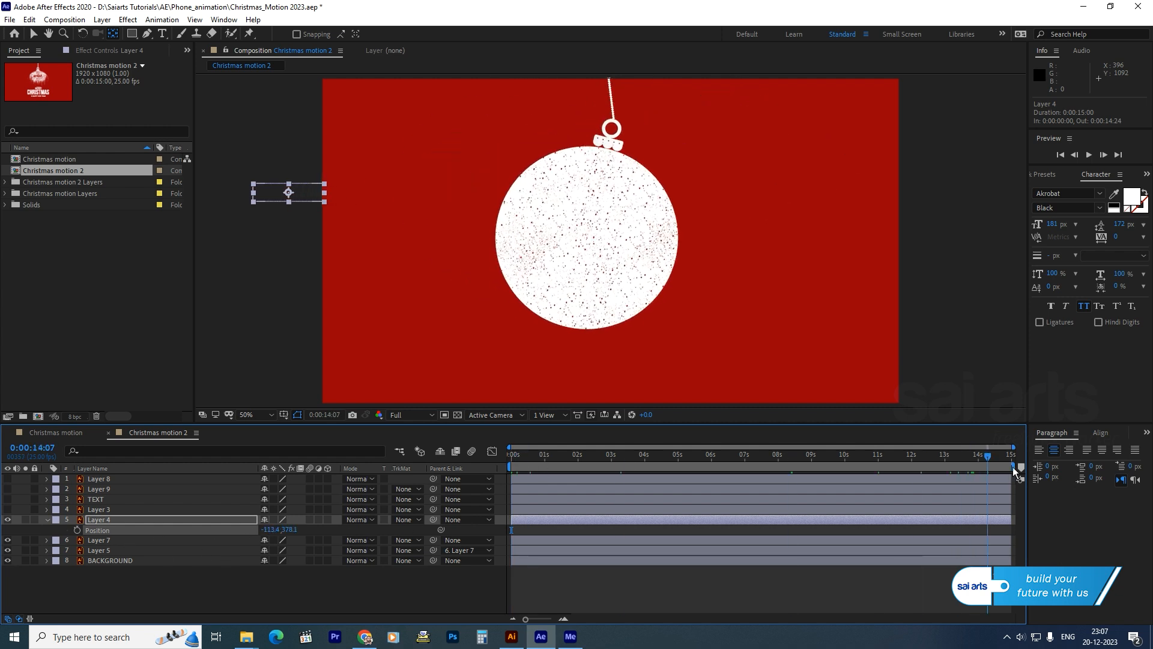
left_click_drag(270, 529, 677, 500)
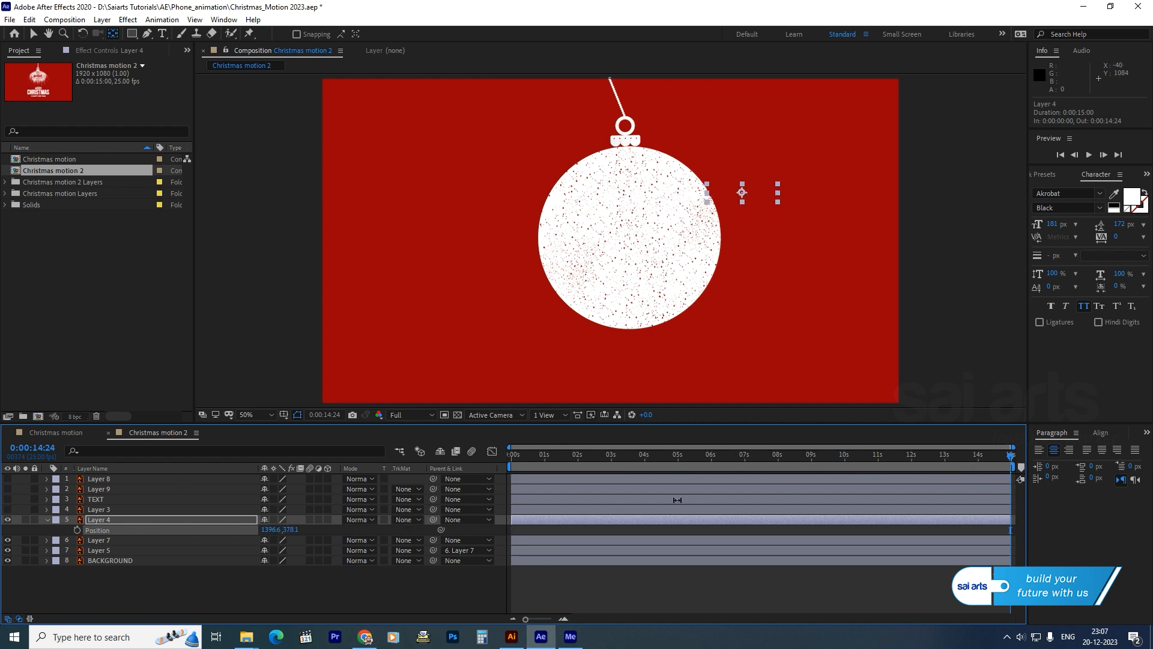
left_click_drag(293, 527, 654, 533)
left_click_drag(578, 461, 329, 470)
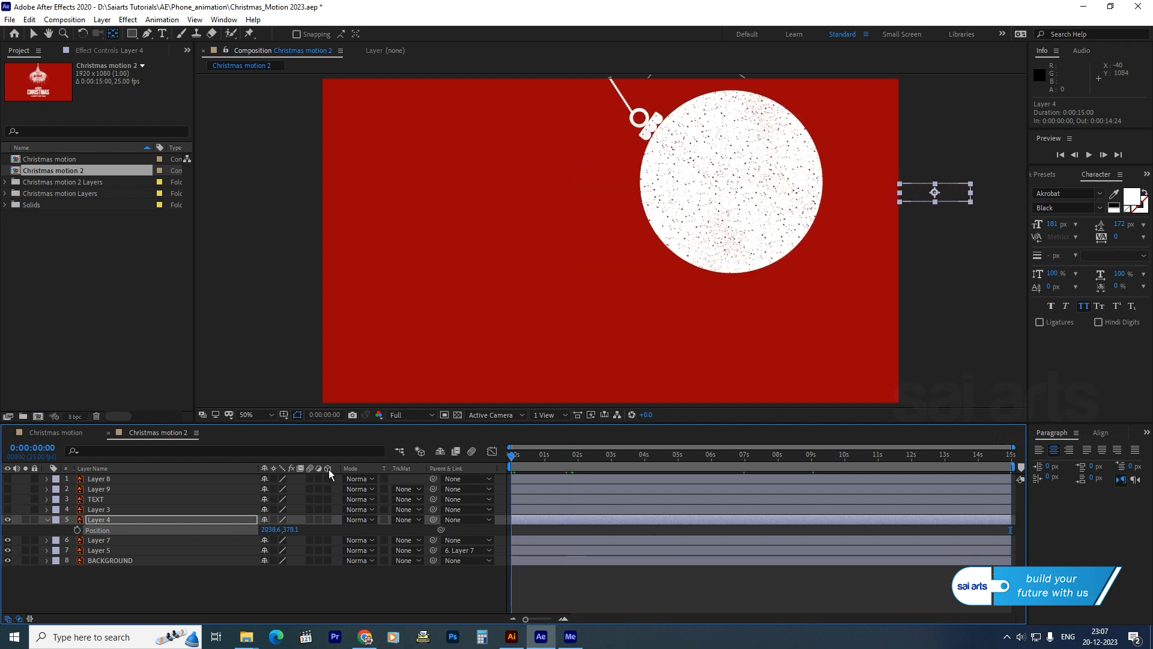
left_click(77, 531)
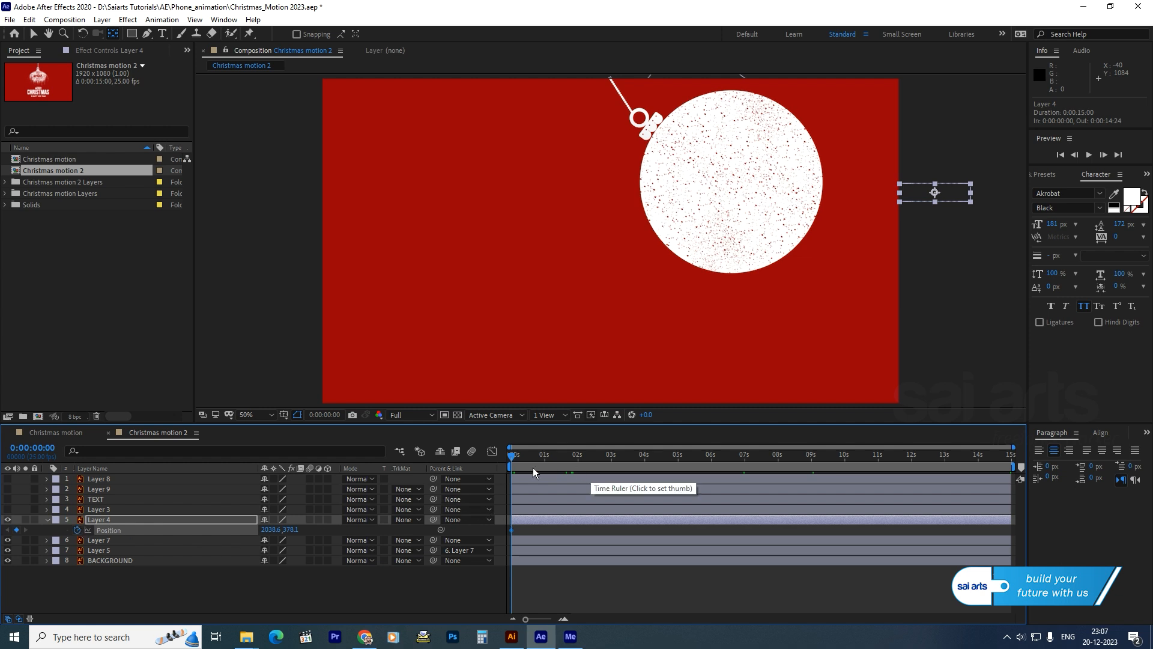
key("End")
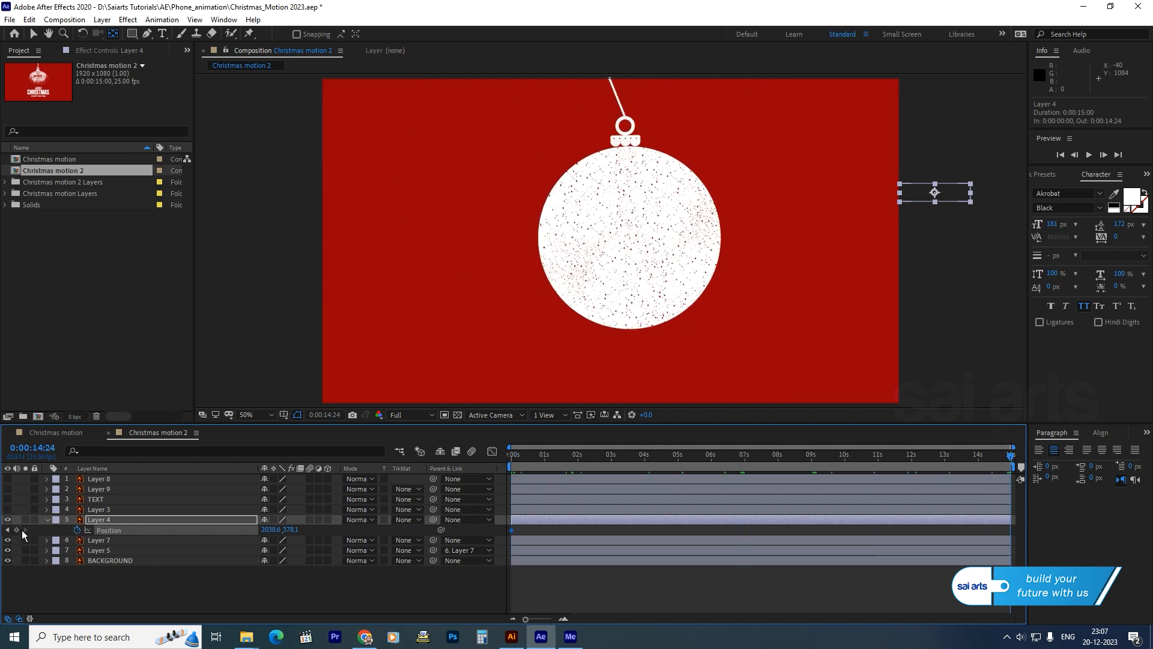
At the composition start, move Layer 4 beyond the canvas's left edge to X position -147.4 and preview the sleigh's flight
key("Home")
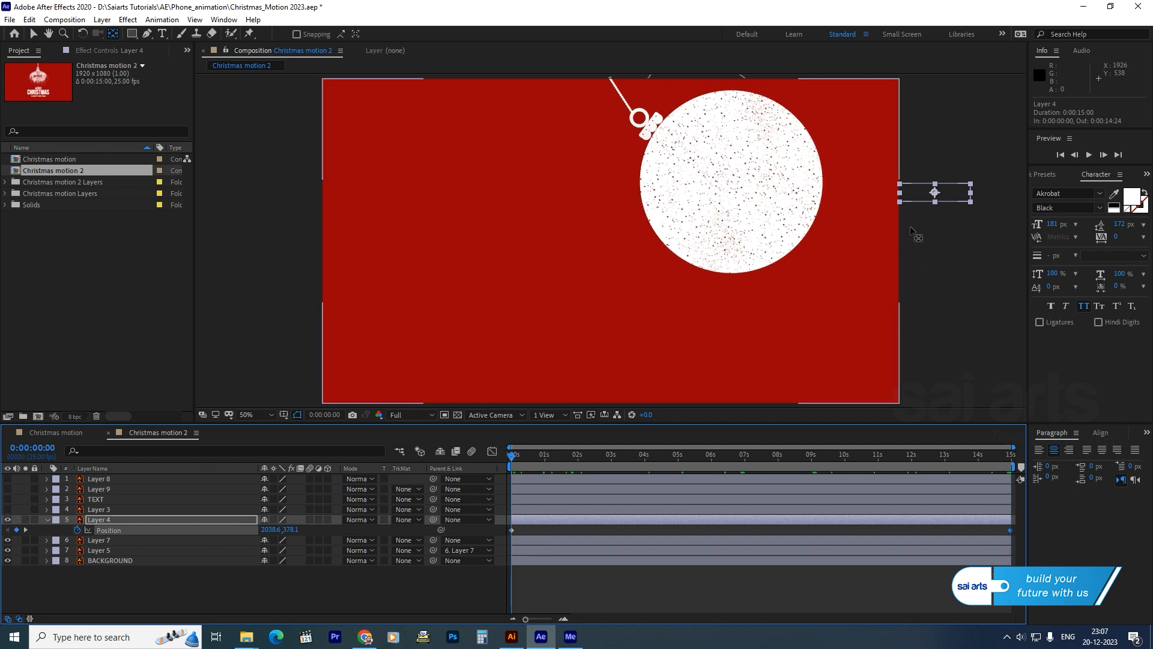
key("v")
left_click_drag(946, 199, 291, 240)
key("space")
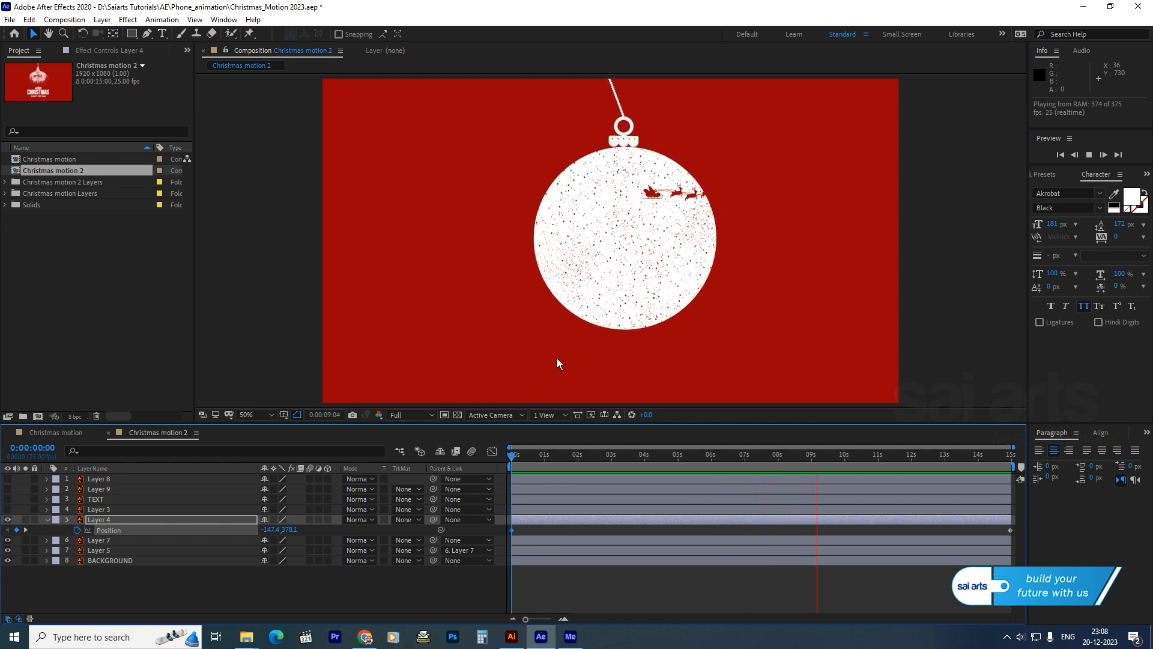
key("space")
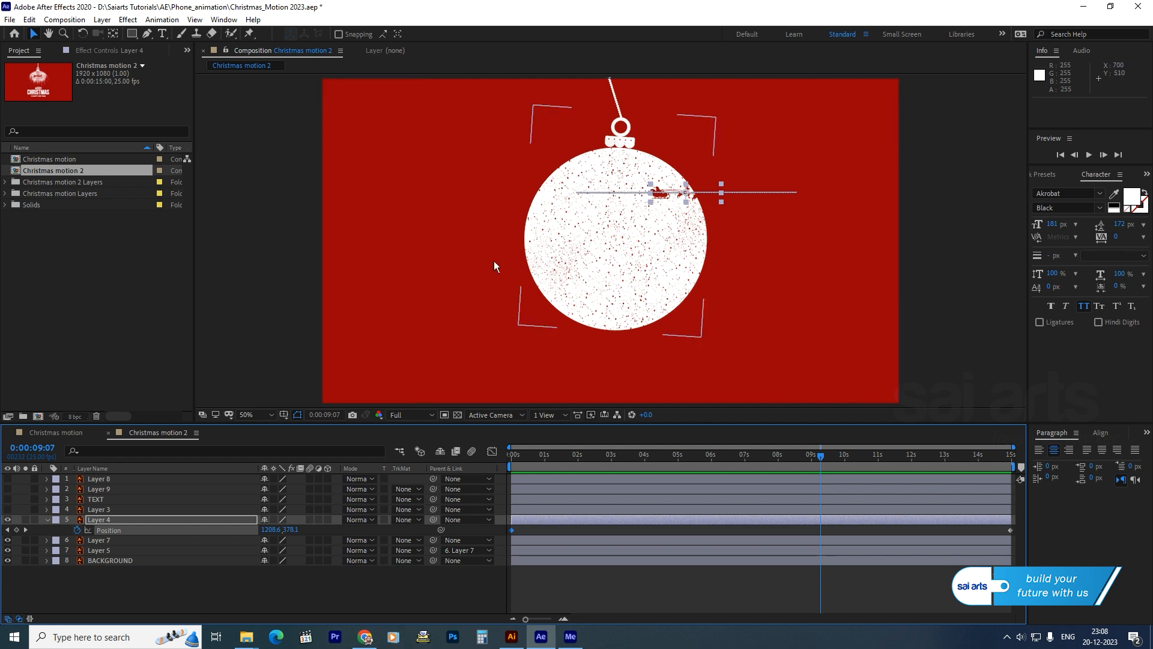
Add the expression loopOut("pingpong") to Layer 5's Rotation property and scrub through the looping swing
left_click(98, 550)
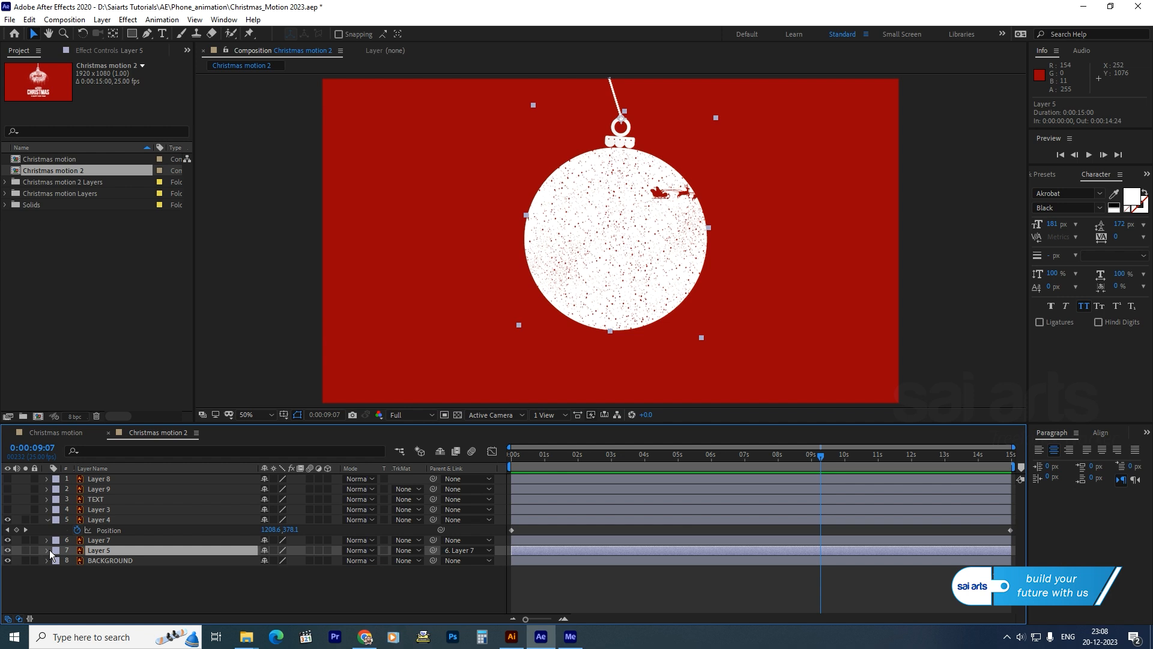
key("u")
mouse_move(596, 454)
left_mouse_down()
mouse_move(538, 470)
mouse_move(698, 473)
mouse_move(647, 485)
mouse_move(580, 466)
left_mouse_up()
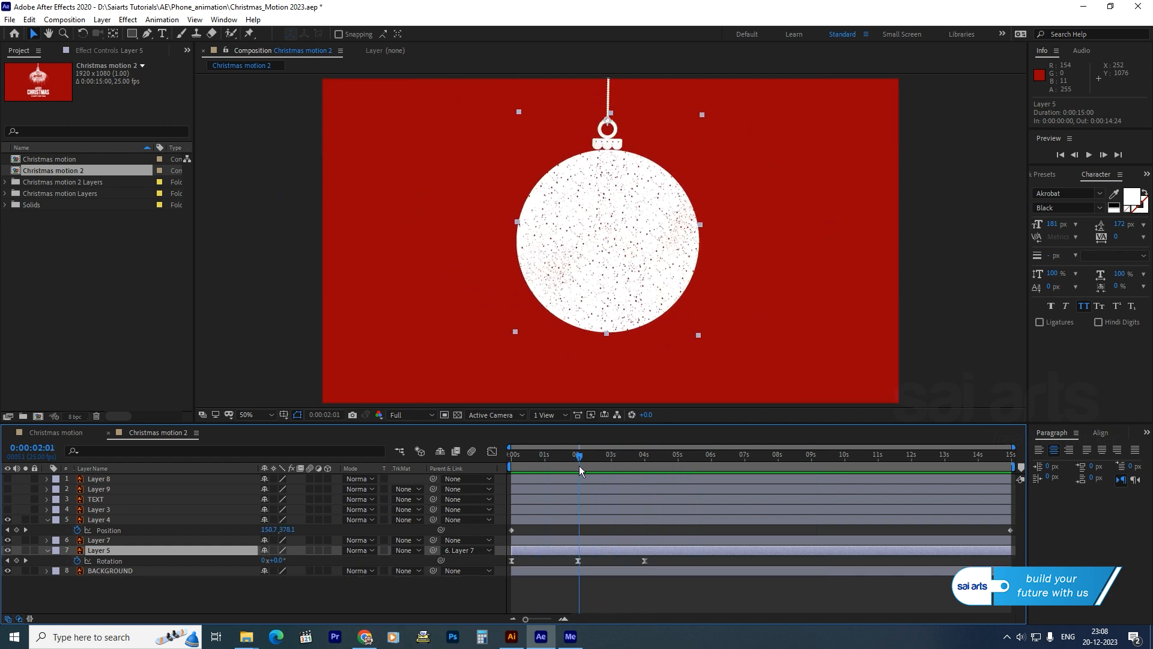
left_click(108, 562)
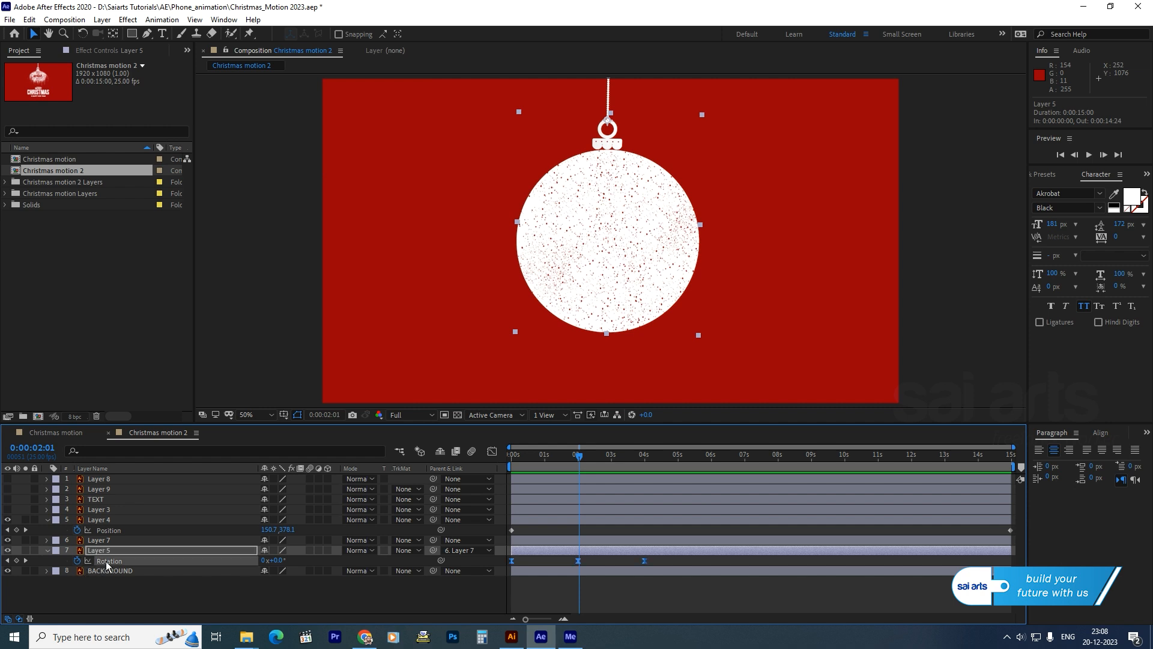
left_click(162, 19)
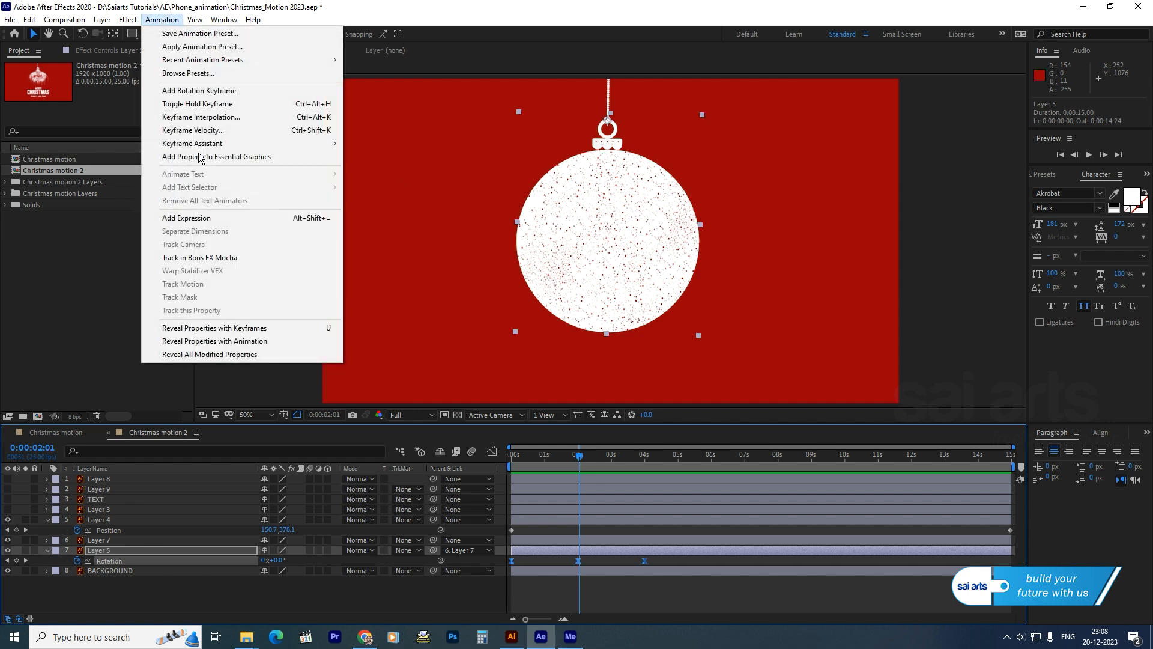
left_click(201, 218)
type("loo")
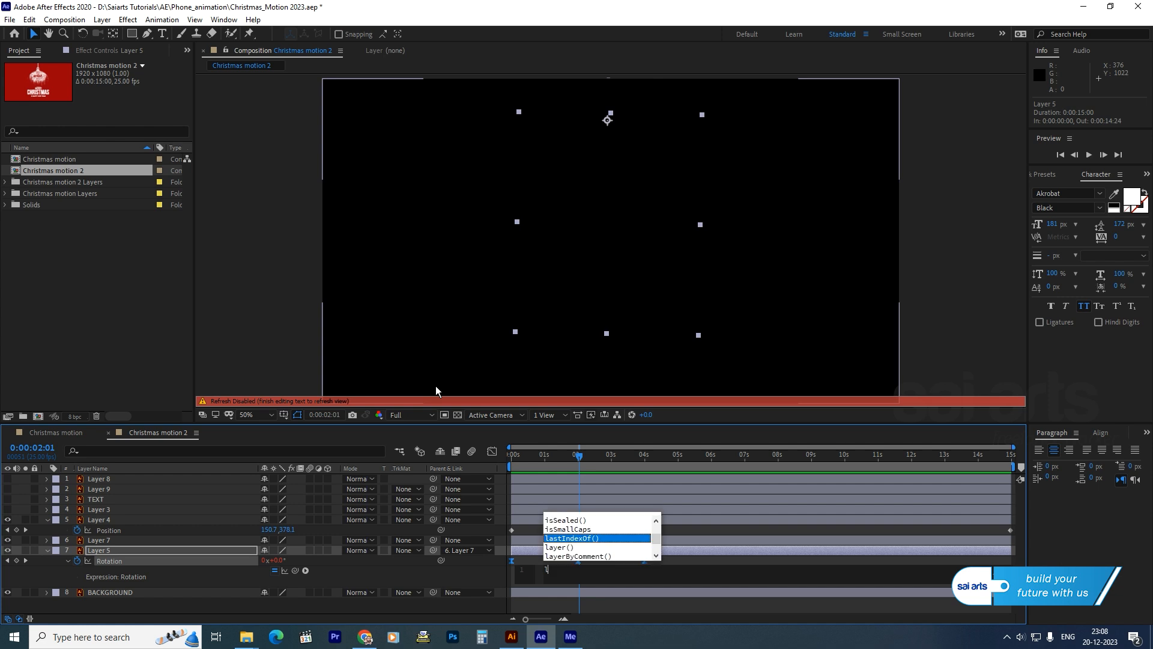
key("Down")
key("Down")
key("Down")
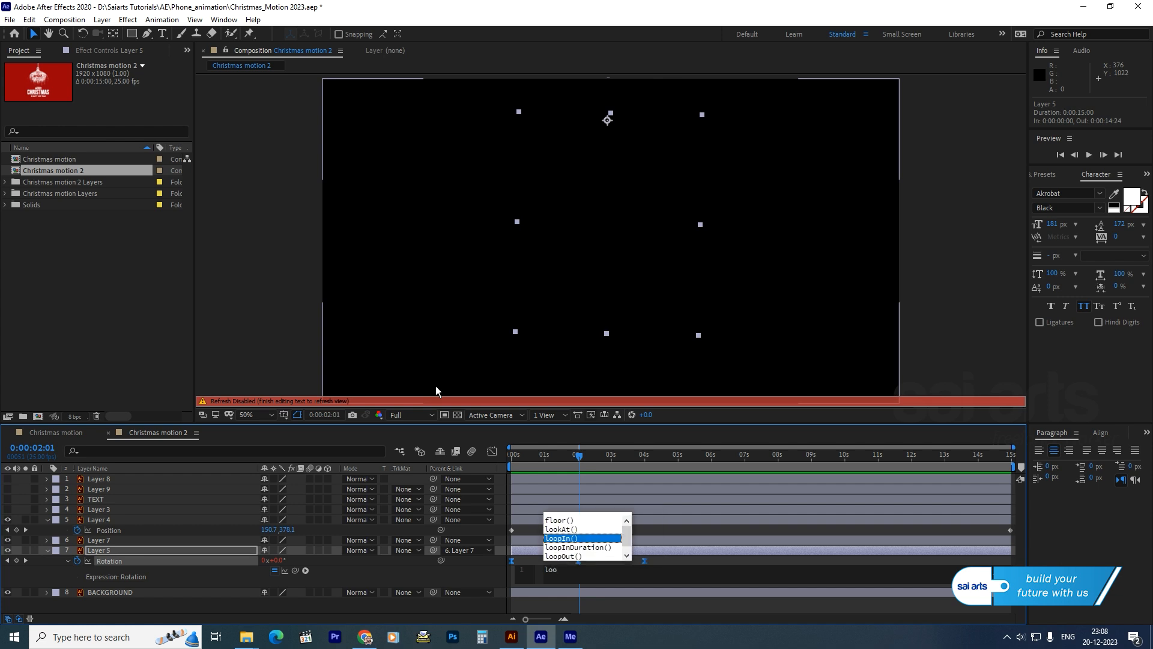
key("Return")
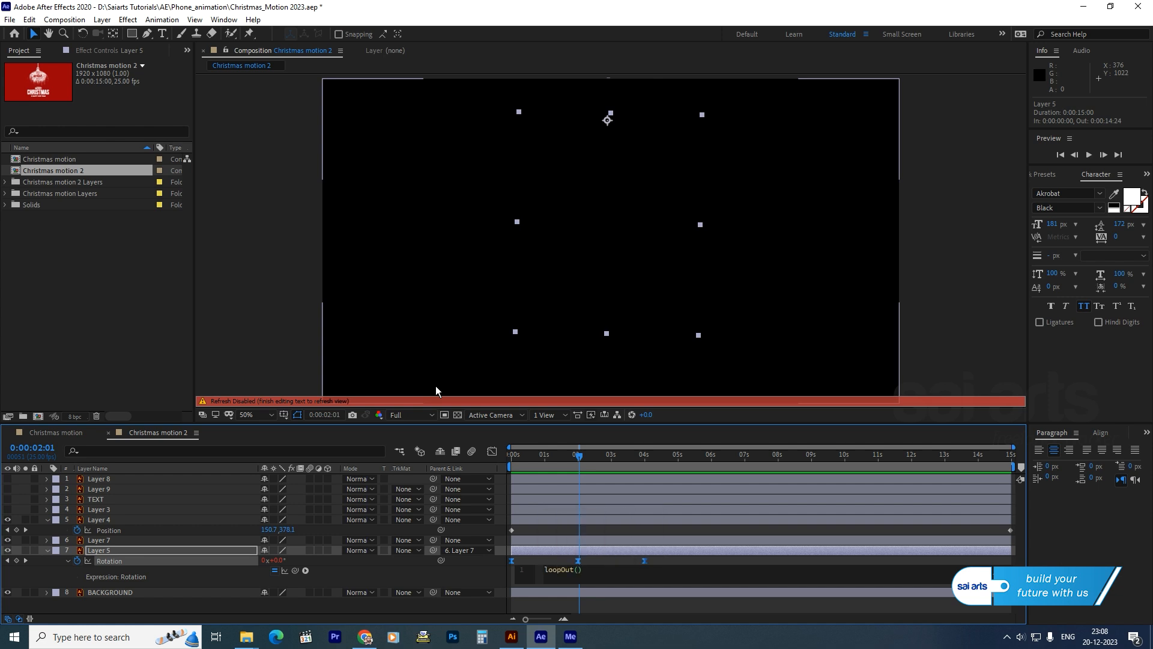
type("\"")
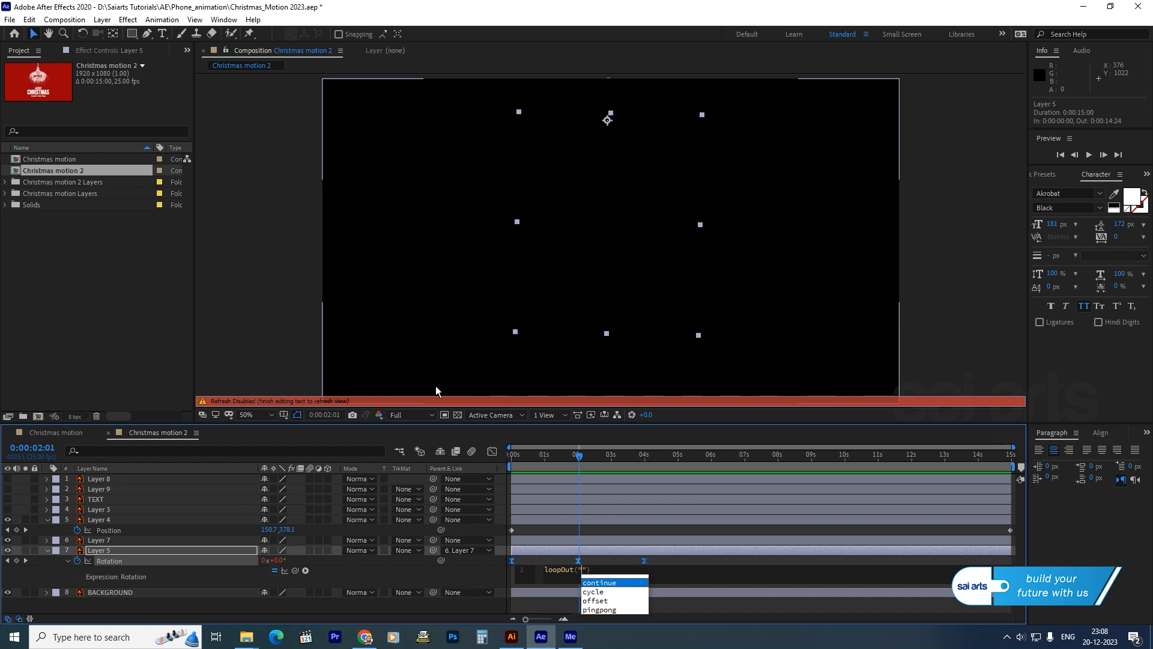
key("Down")
key("Down")
key("Down")
key("Return")
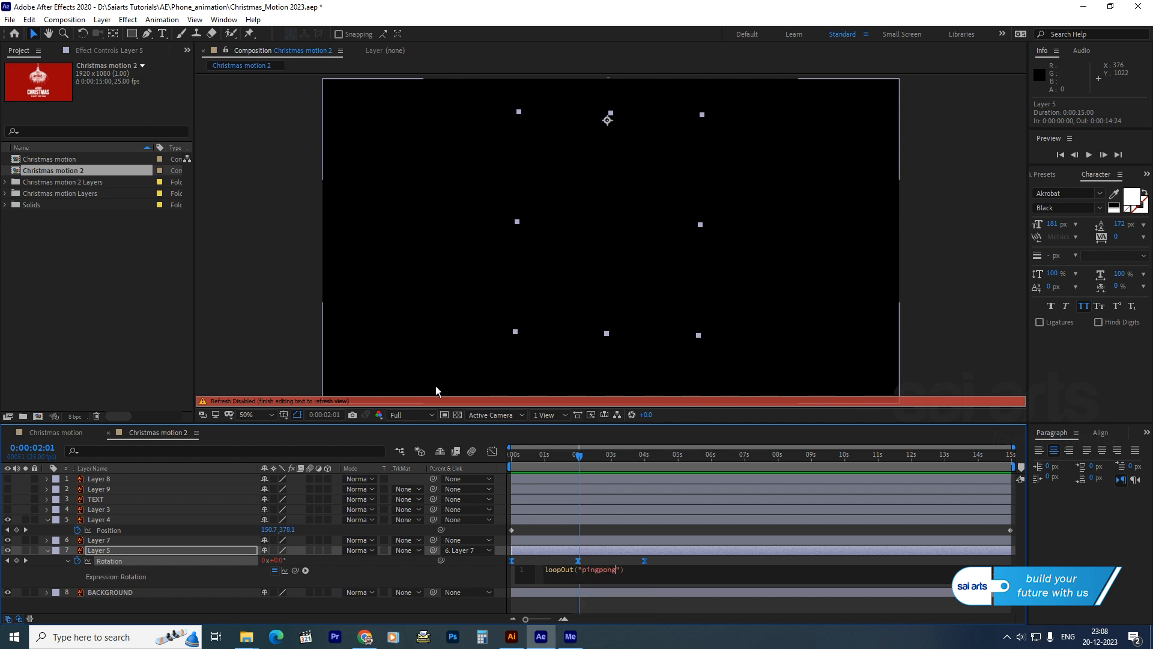
key("KP_Enter")
left_click_drag(586, 459, 763, 463)
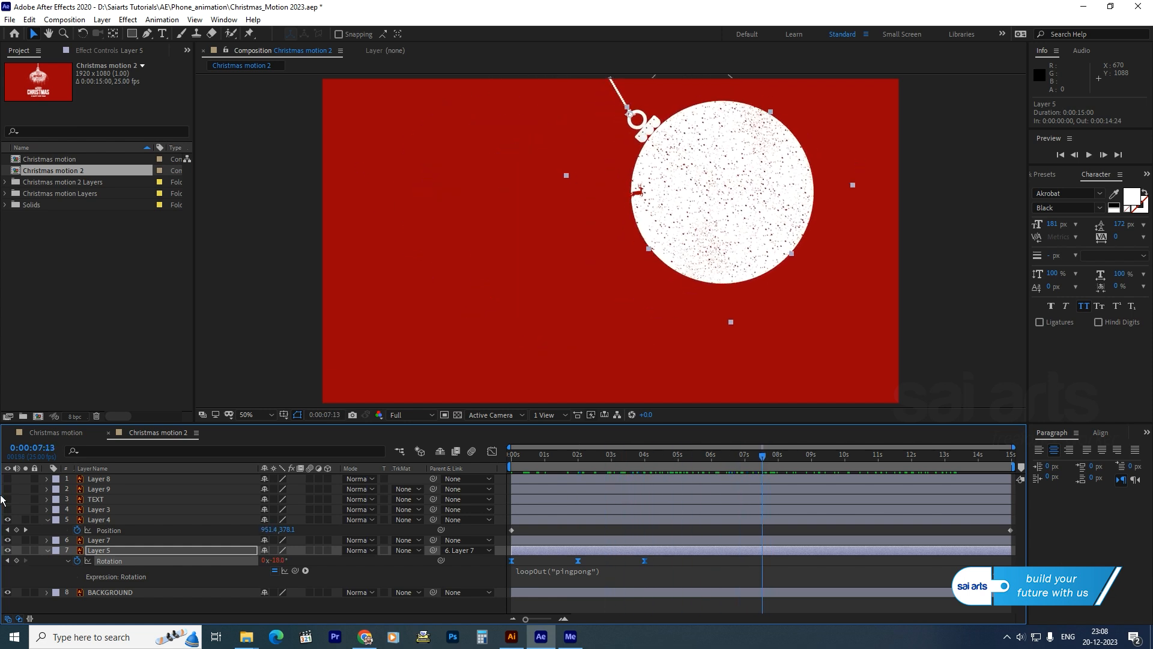
Collapse the properties of Layers 5 and 4, and make Layer 3, TEXT, Layer 9 and Layer 8 visible
left_click(48, 551)
left_click(47, 520)
left_click(7, 510)
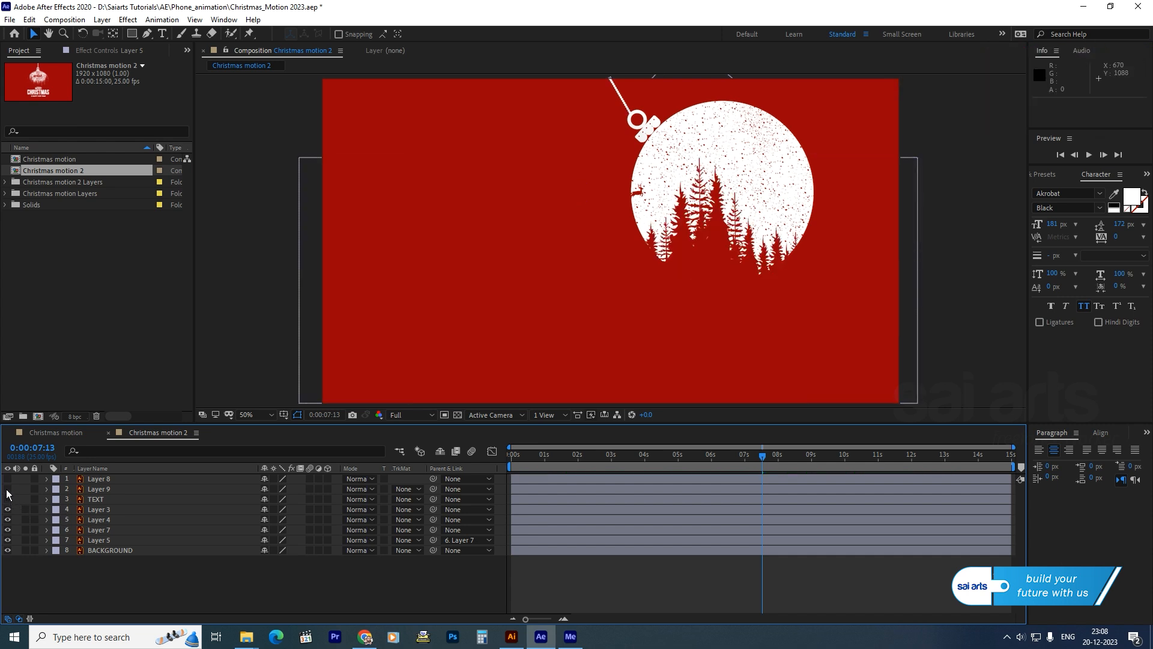
left_click(7, 499)
left_click(8, 489)
left_click(8, 478)
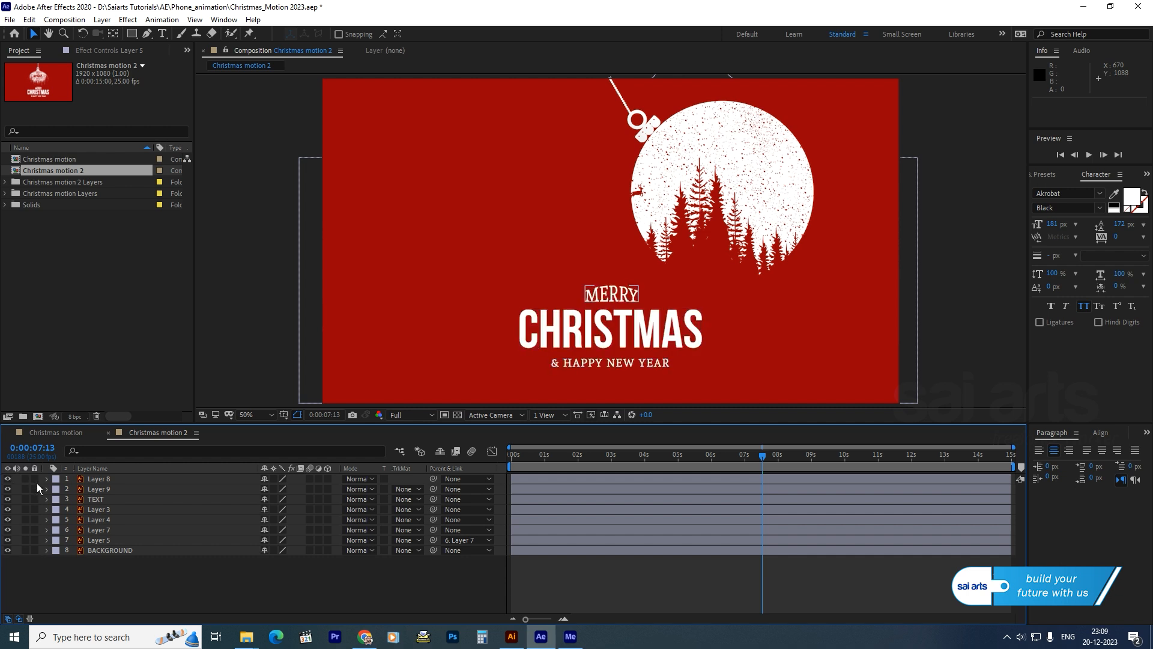
Move Layer 9 to the top of the layer stack and its anchor point to the bottom centre of the CHRISTMAS text
left_click(92, 489)
left_click(7, 489)
left_click(7, 490)
left_click_drag(105, 487, 102, 480)
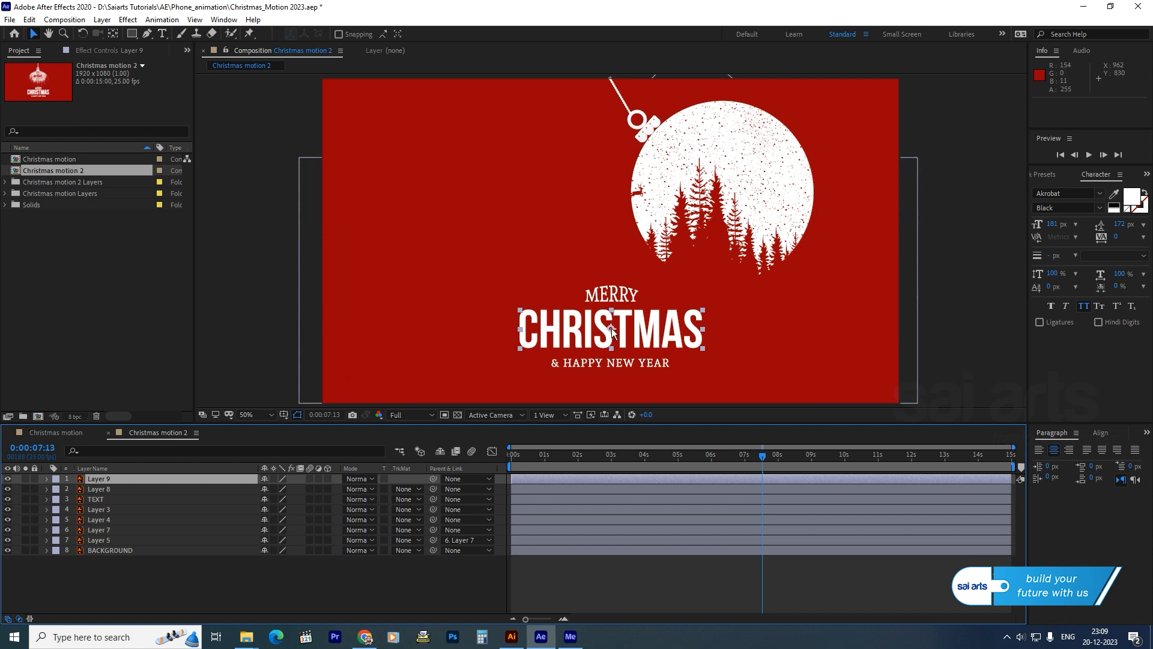
left_click(112, 34)
left_click_drag(611, 334, 611, 351)
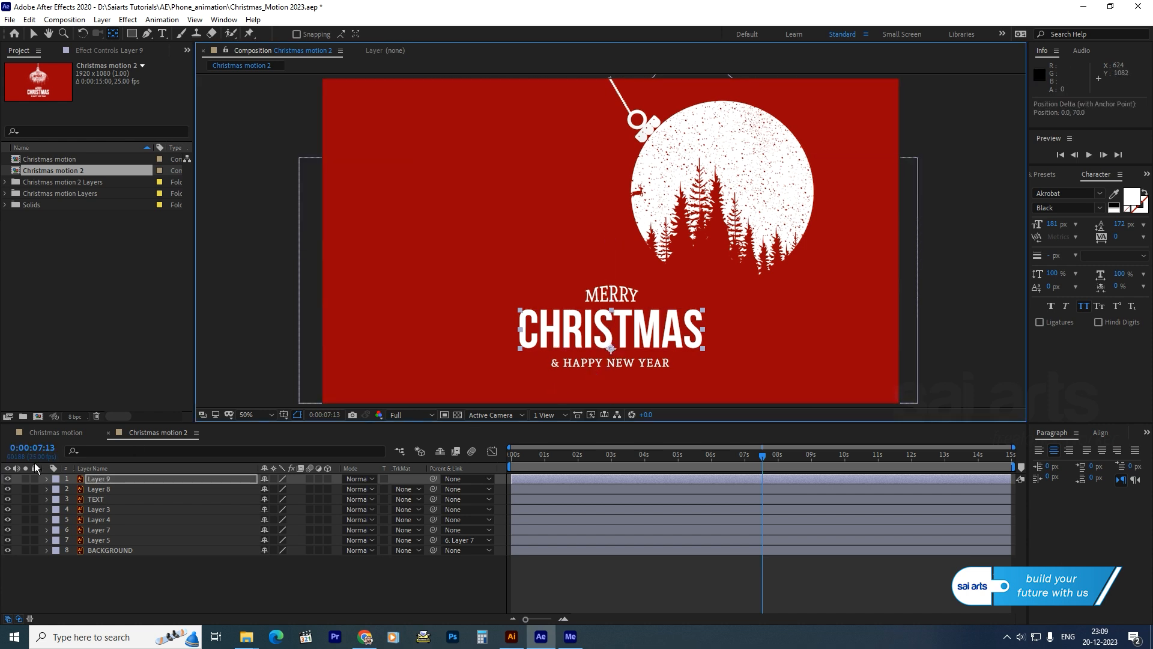
Make Layer 9 a 3D layer and set its X Rotation to -98°
left_click(329, 478)
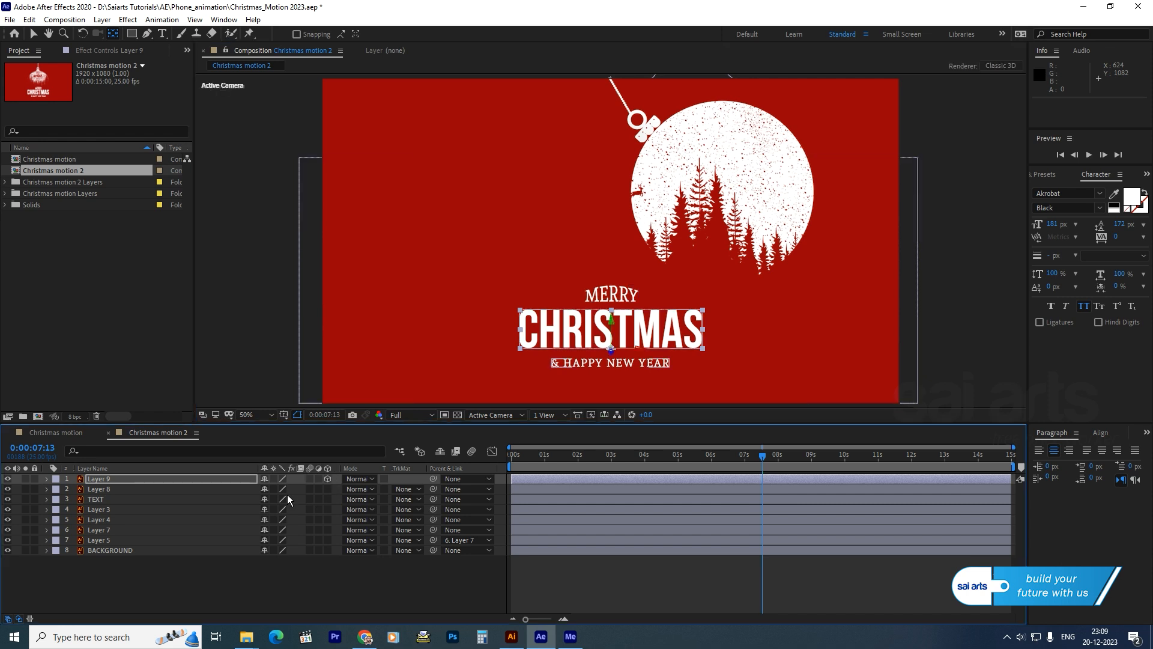
key("r")
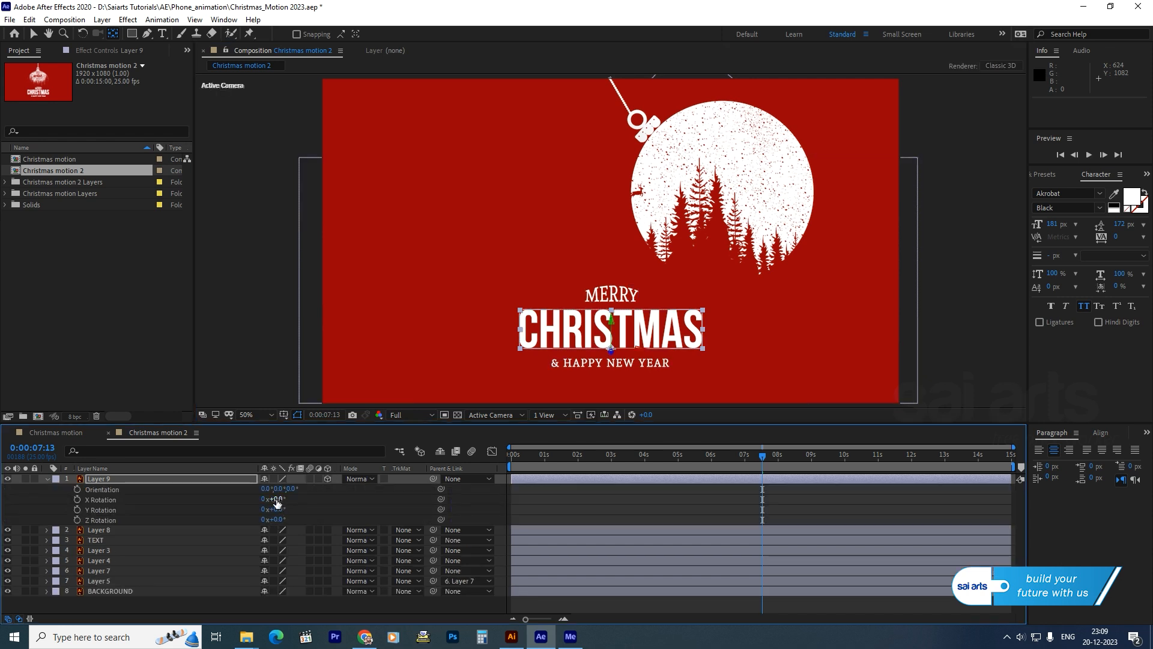
left_click(277, 498)
key("Return")
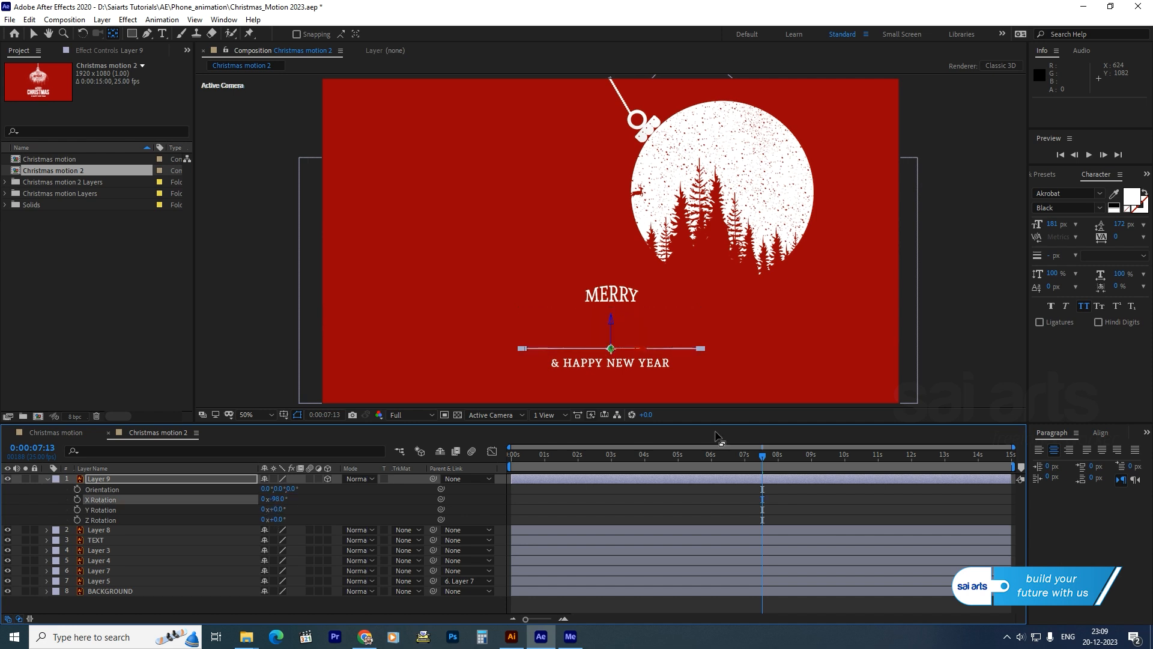
key("v")
left_click(927, 329)
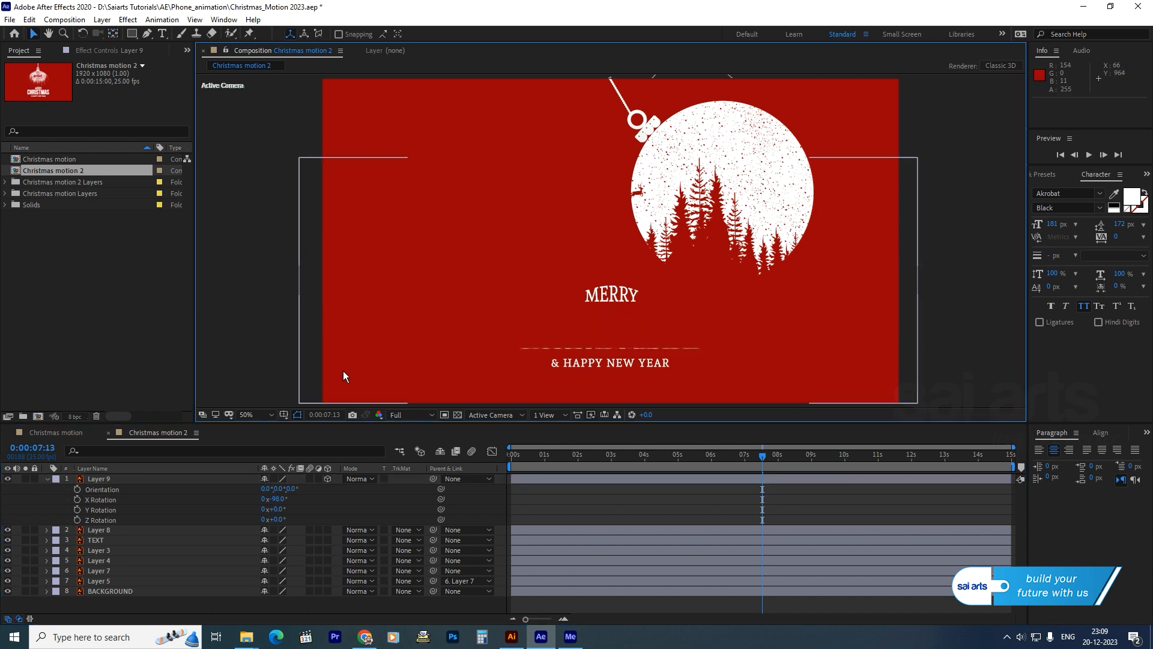
At 0:00:06:00, start keyframing Layer 9's X Rotation and Opacity
left_click_drag(591, 457, 712, 461)
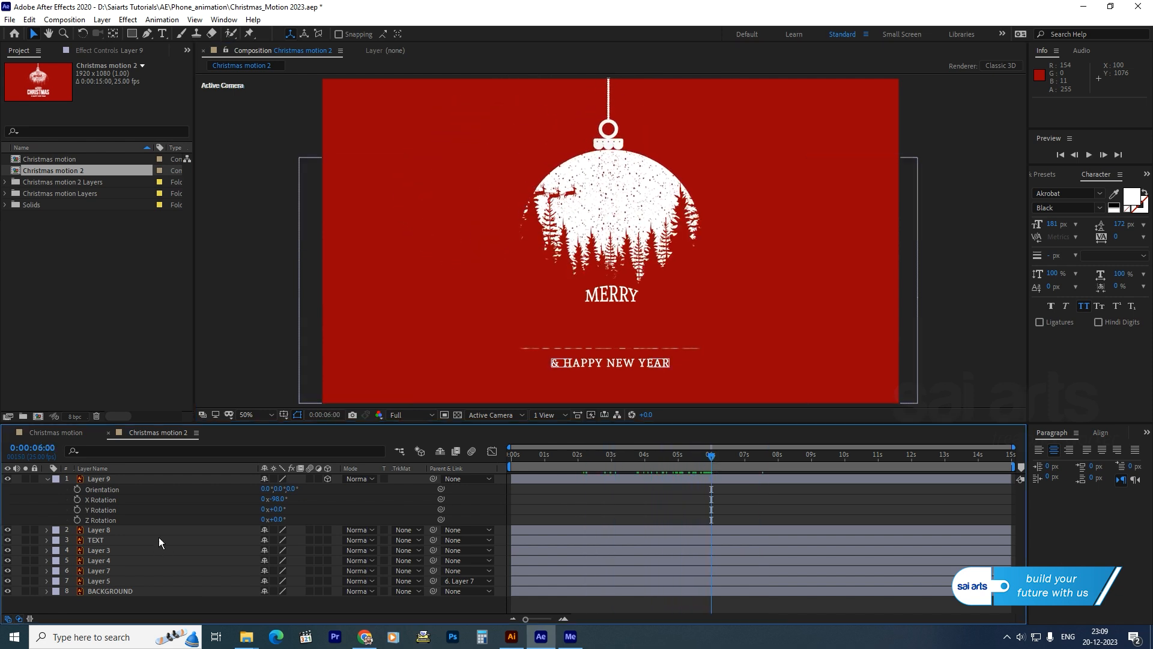
left_click(76, 500)
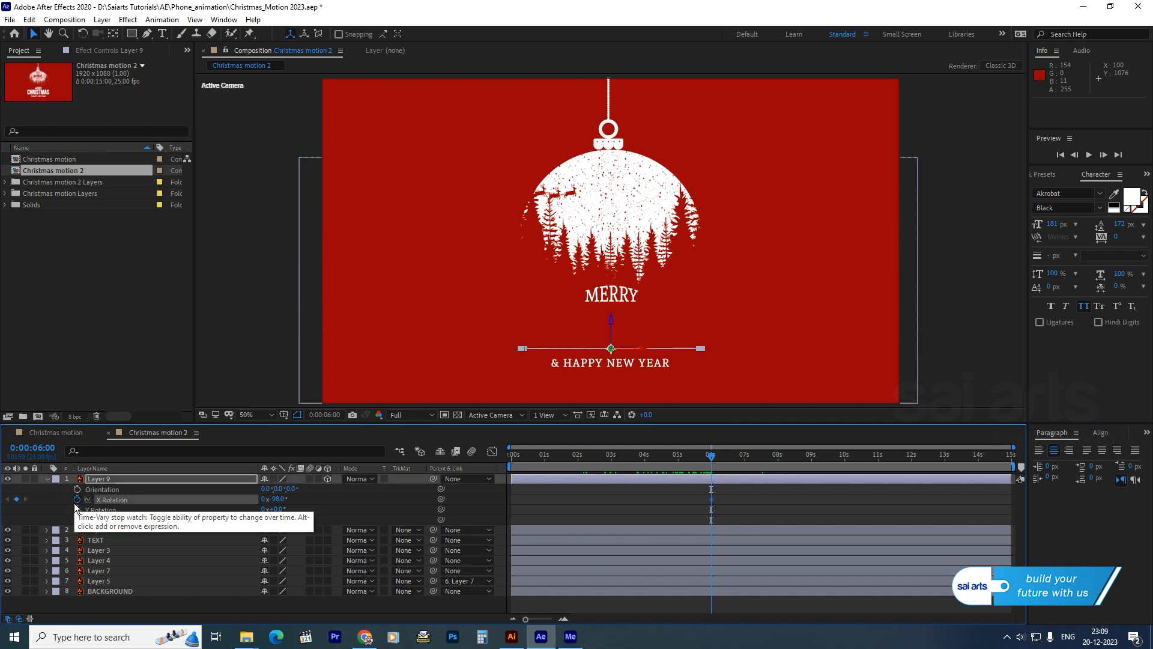
key("shift+t")
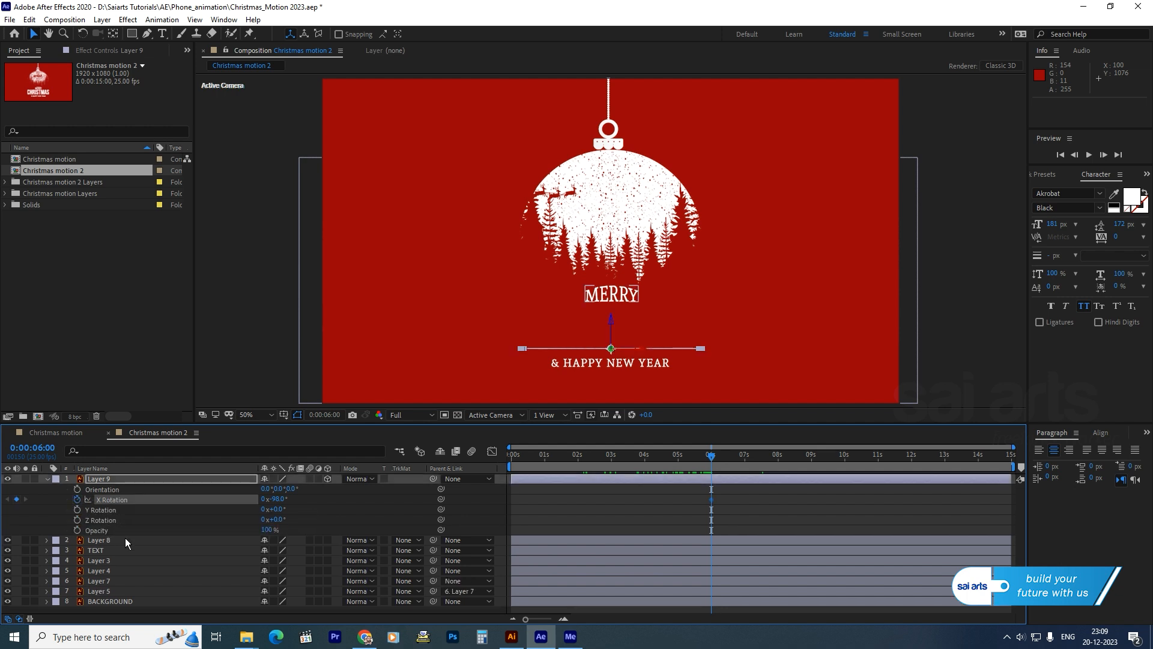
left_click(77, 530)
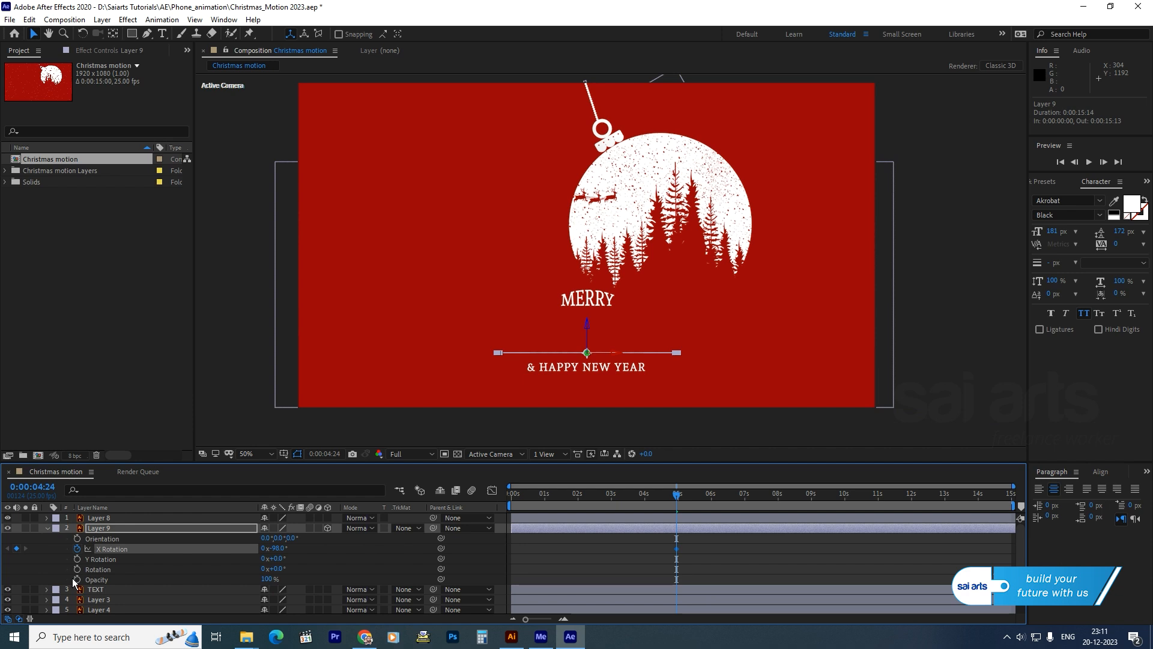
In the Christmas motion composition, keyframe Layer 9's Opacity at 0% at 0:00:04:24
left_click(77, 579)
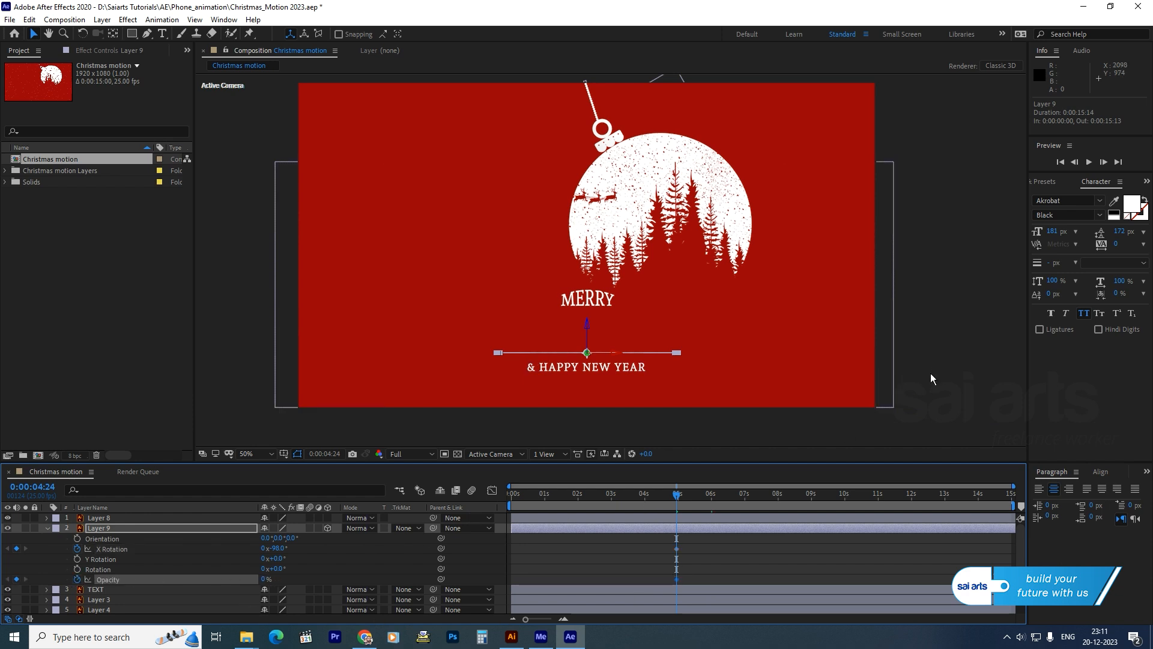
left_click(603, 379)
left_click_drag(264, 579, 384, 571)
left_click(901, 318)
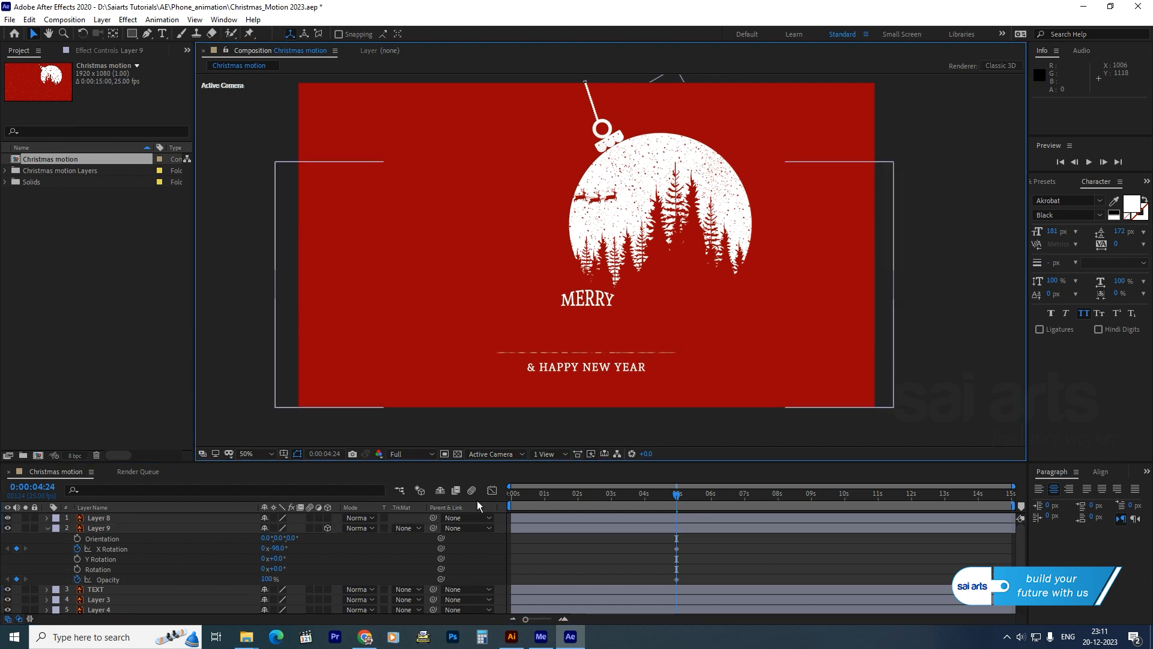
left_click_drag(265, 578, 204, 578)
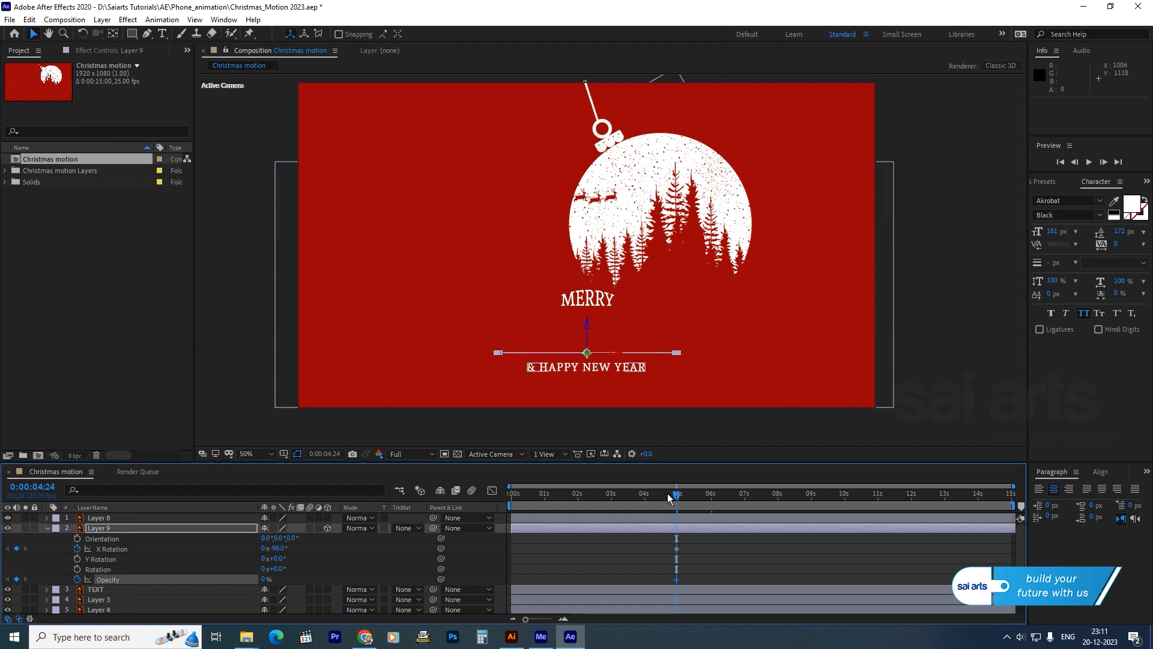
Keyframe Layer 9's Opacity at 100% at 0:00:05:09 and its X Rotation at 0° at 0:00:05:24
left_click_drag(679, 501, 690, 500)
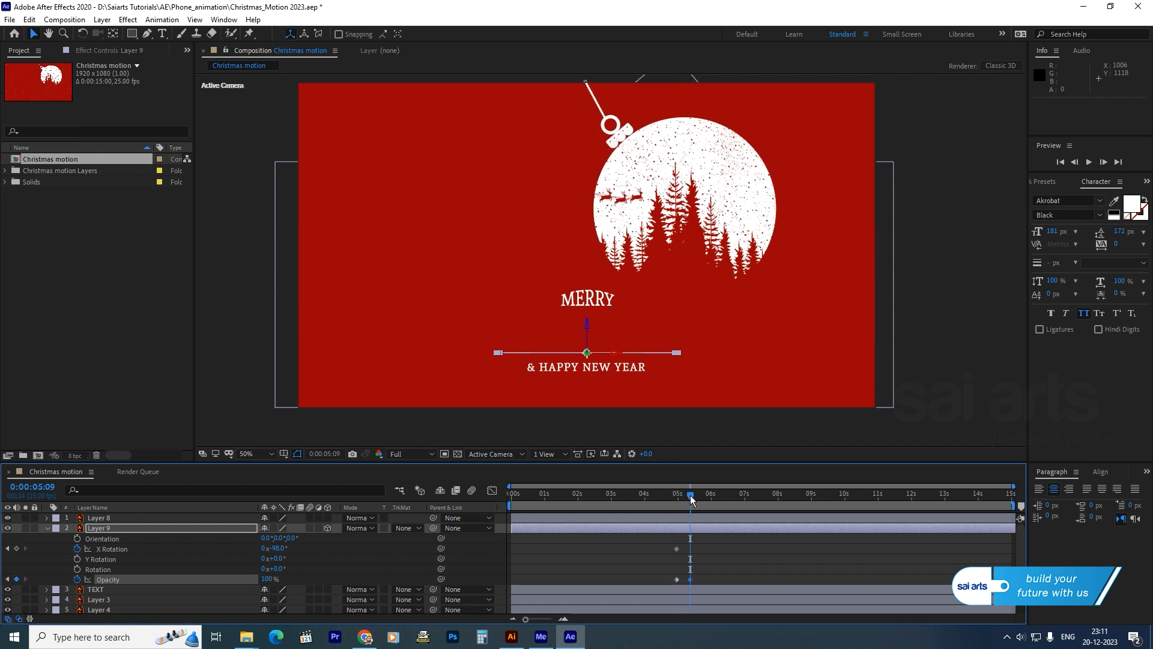
left_click_drag(691, 501, 710, 501)
left_click(278, 548)
type("0")
key("Return")
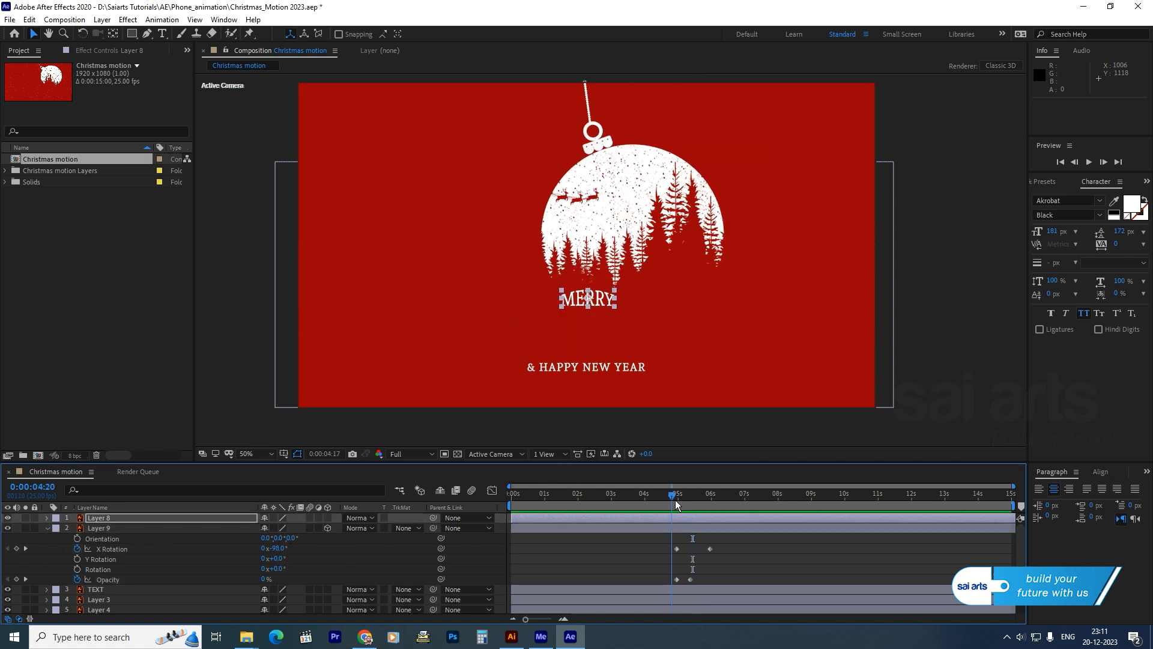
Ease Layer 9's X Rotation keyframes with a speed graph that peaks early and slows gradually, and preview the text reveal
left_click_drag(675, 500, 712, 514)
left_click_drag(755, 545, 660, 552)
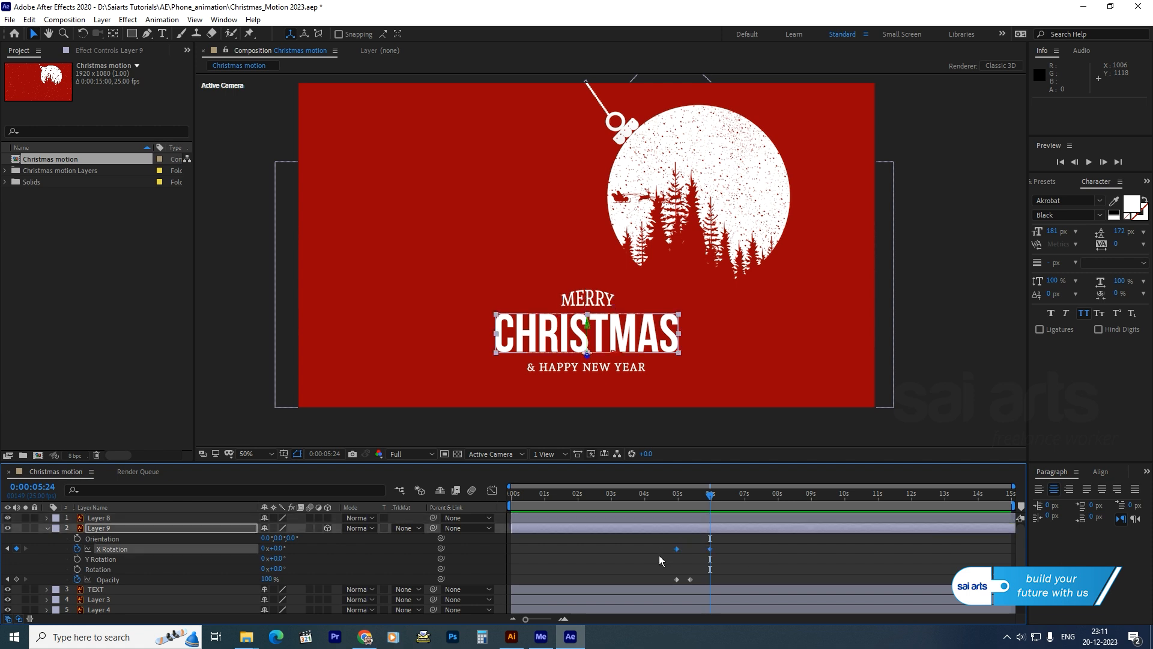
left_click(493, 490)
left_click_drag(748, 564, 692, 585)
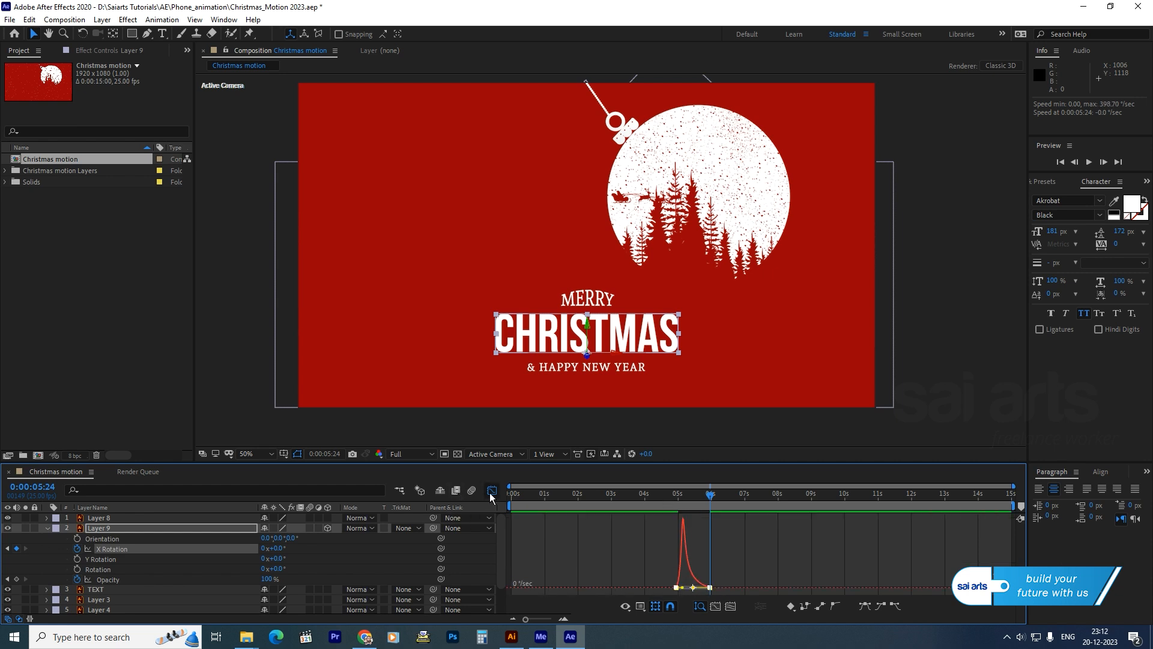
left_click(490, 493)
left_click(666, 495)
key("space")
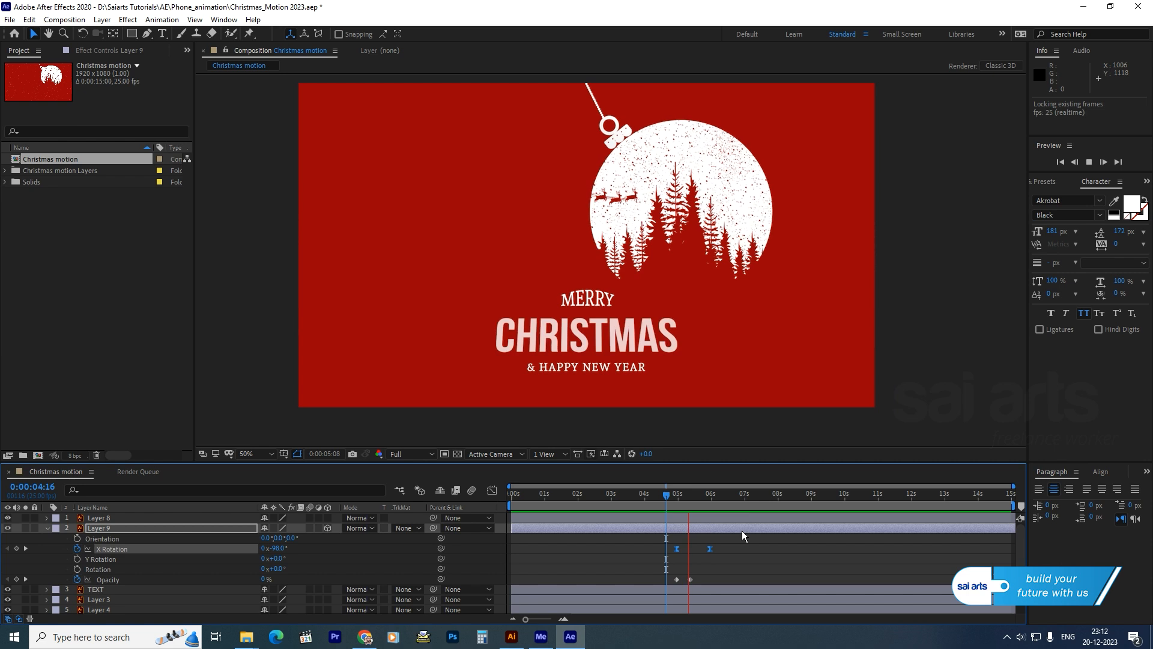
Lengthen the CHRISTMAS flip by moving Layer 9's ending X Rotation keyframe to 0:00:06:12
left_click(706, 495)
key("Page_Down")
mouse_move(711, 548)
left_mouse_down()
mouse_move(754, 549)
mouse_move(727, 549)
left_mouse_up()
key("ctrl+z")
left_click(751, 548)
Keyframe Layer 8's Position to rise from 963.3, 808.1 at 0:00:05:23 to 963.3, 715.1 at 0:00:06:22
left_click(709, 497)
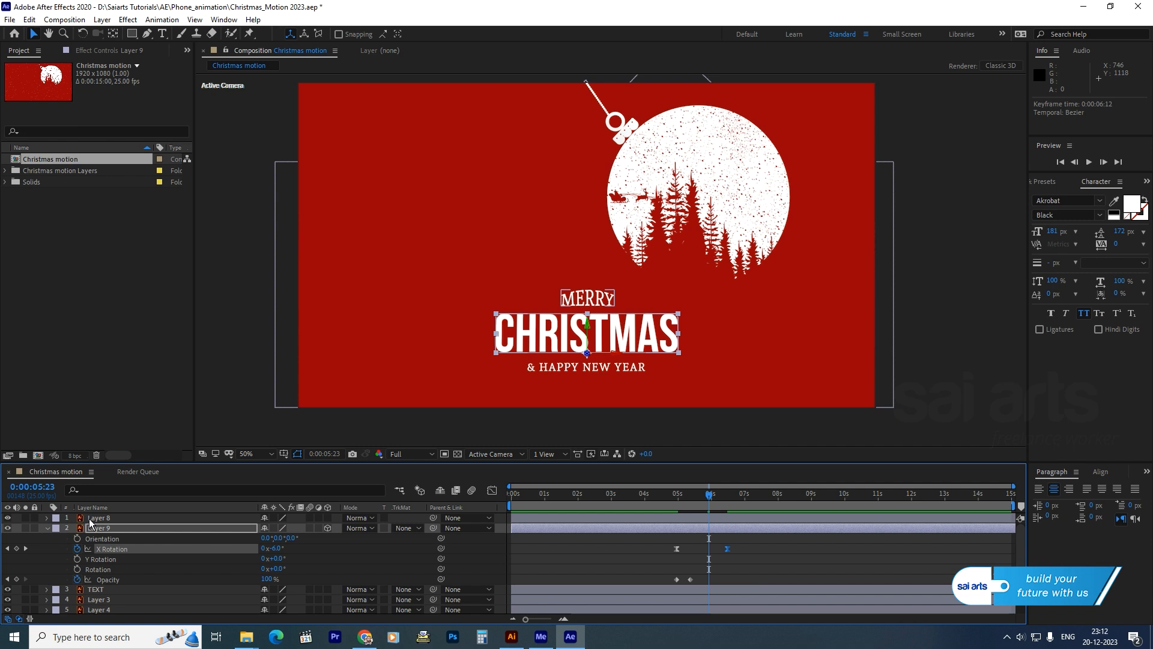
left_click(125, 519)
key("p")
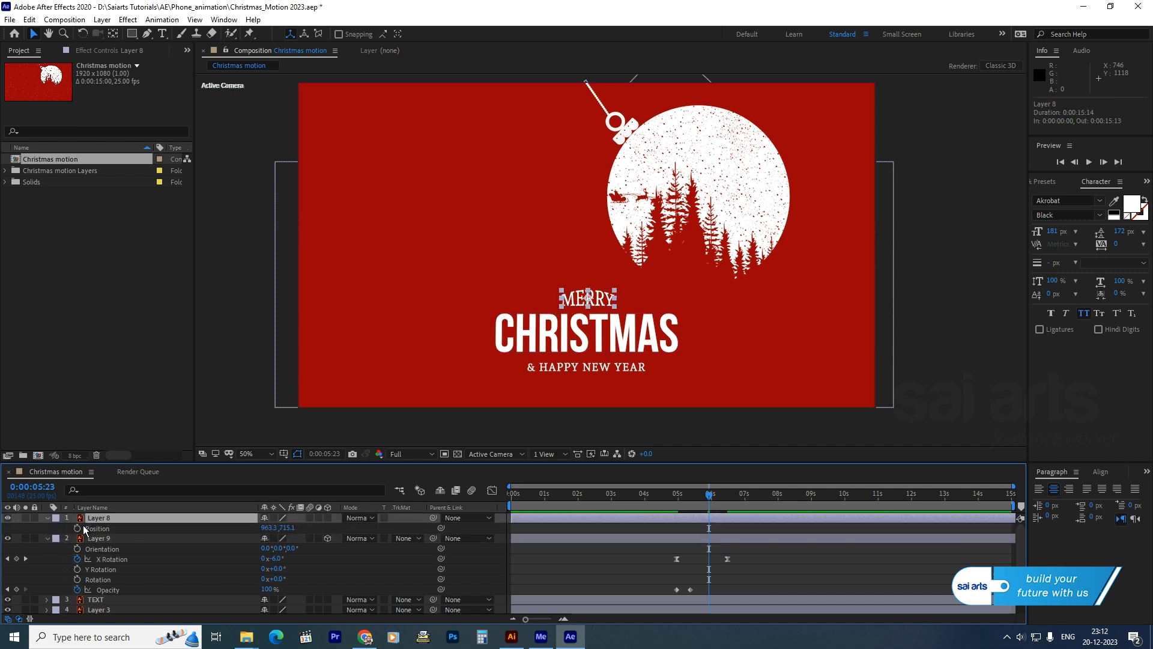
left_click(76, 528)
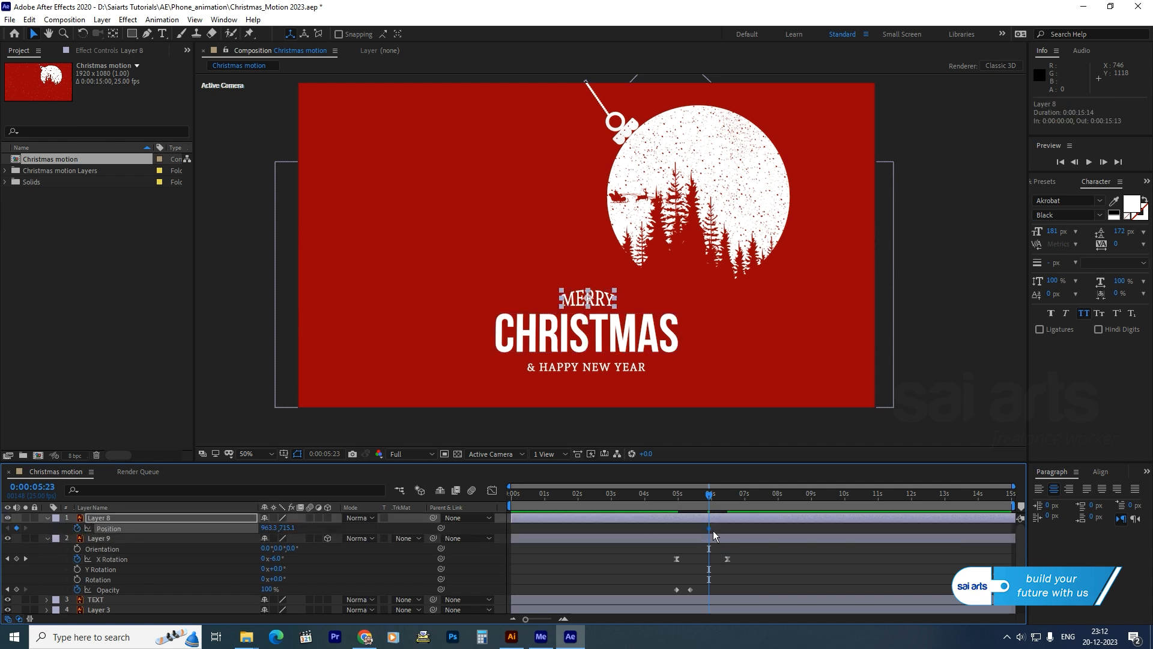
left_click_drag(711, 529, 727, 529)
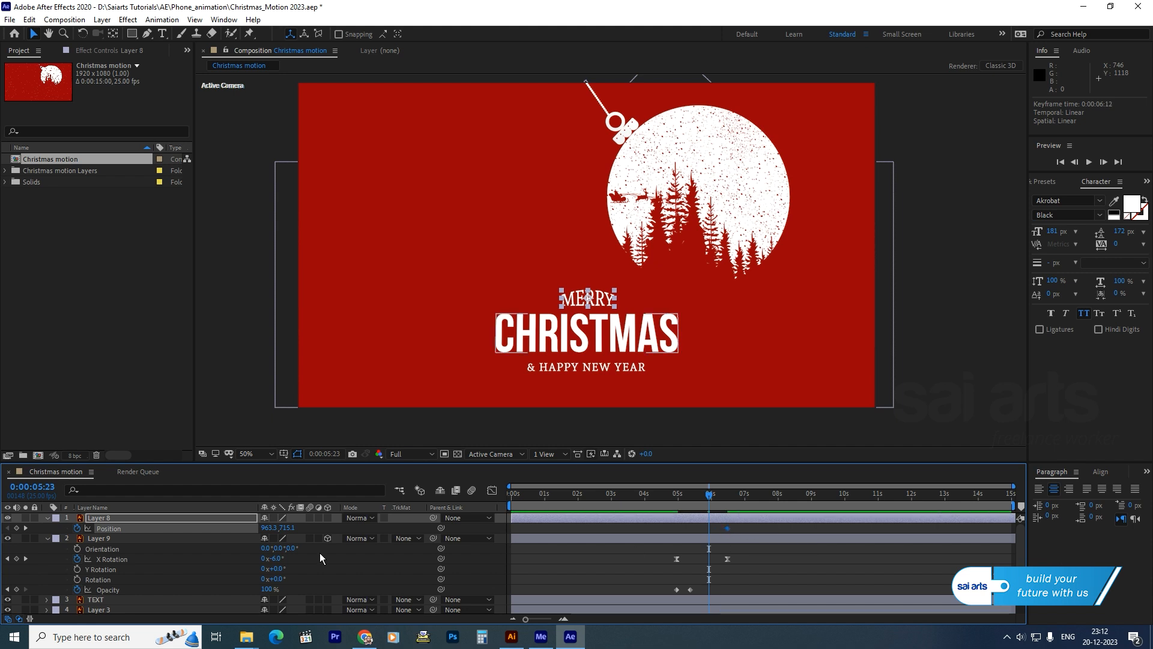
left_click_drag(286, 527, 355, 526)
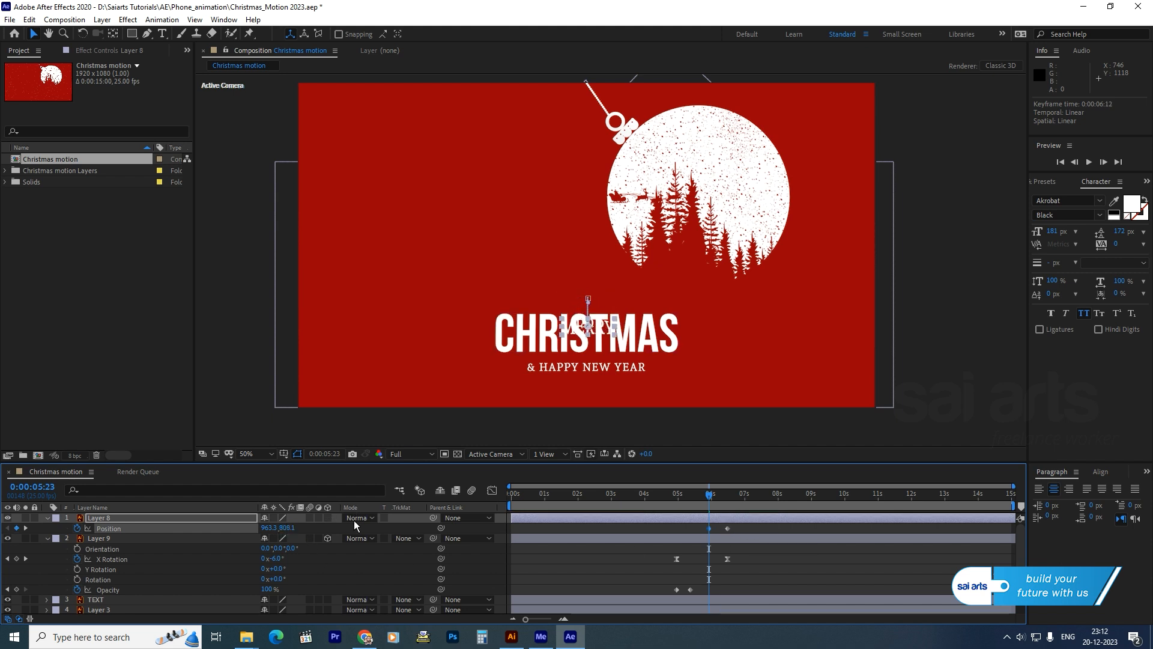
left_click_drag(727, 528, 742, 528)
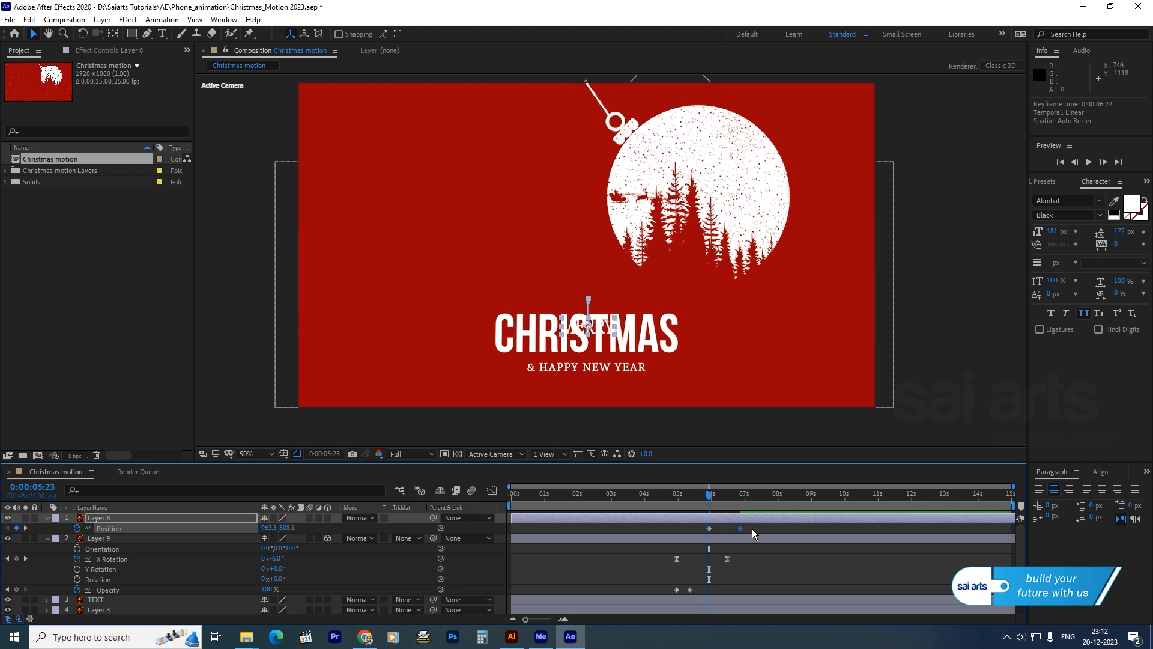
Ease Layer 8's two Position keyframes and shape their speed graph to peak early and slow gradually
left_click(706, 529)
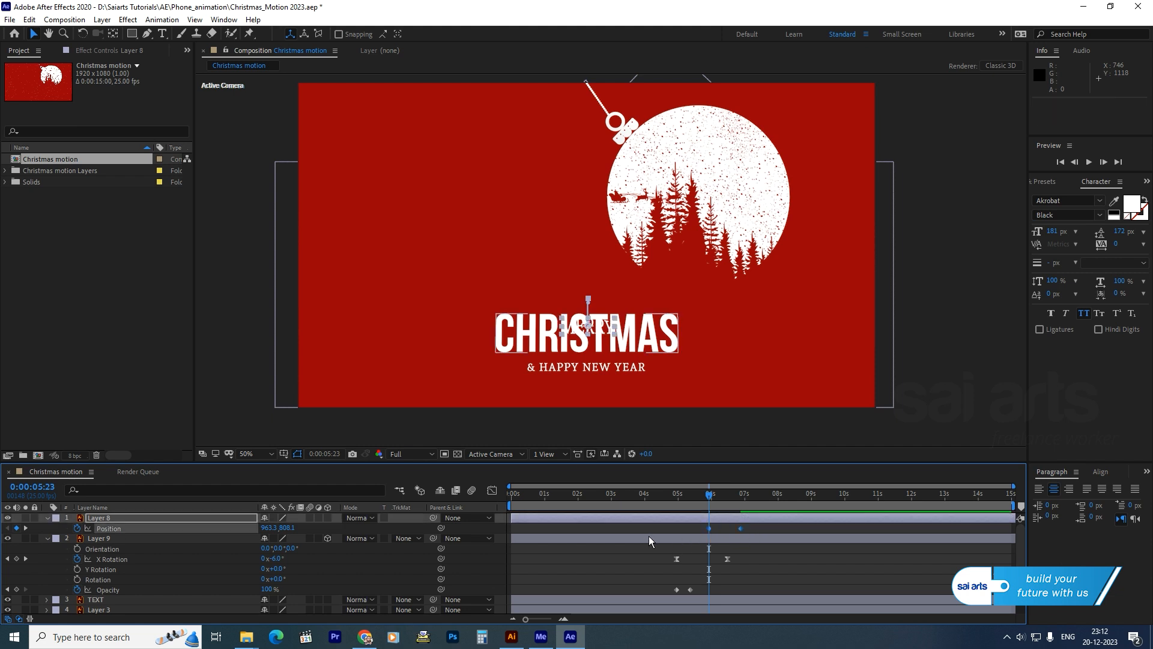
left_click(492, 490)
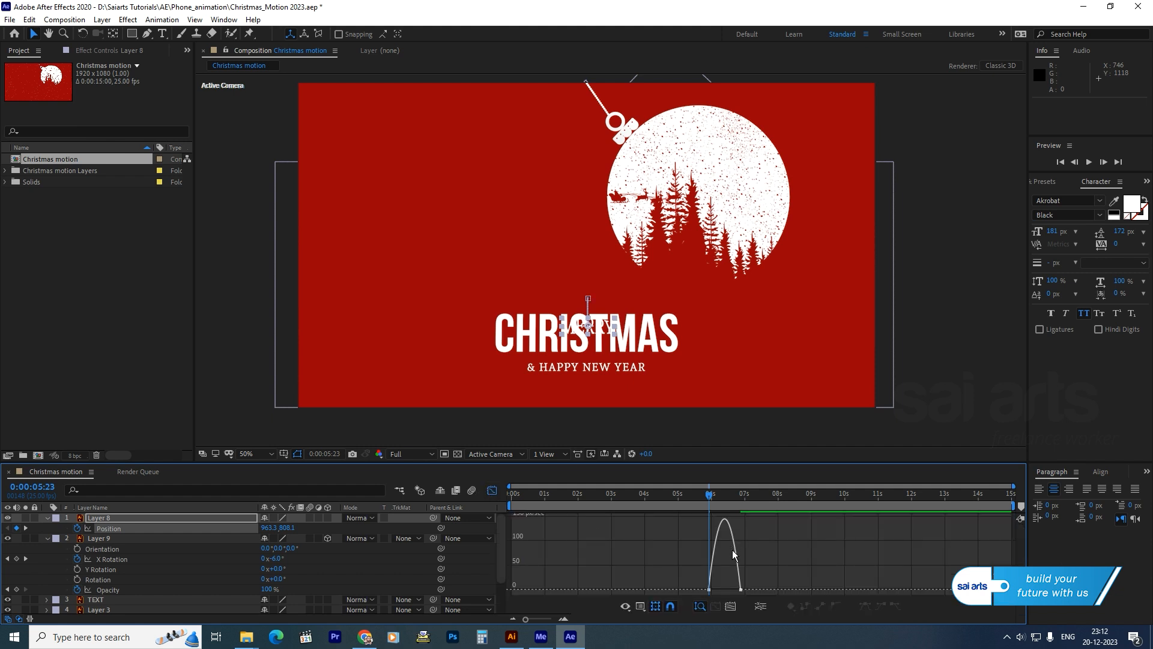
mouse_move(711, 588)
left_mouse_down()
mouse_move(684, 596)
mouse_move(708, 589)
left_mouse_up()
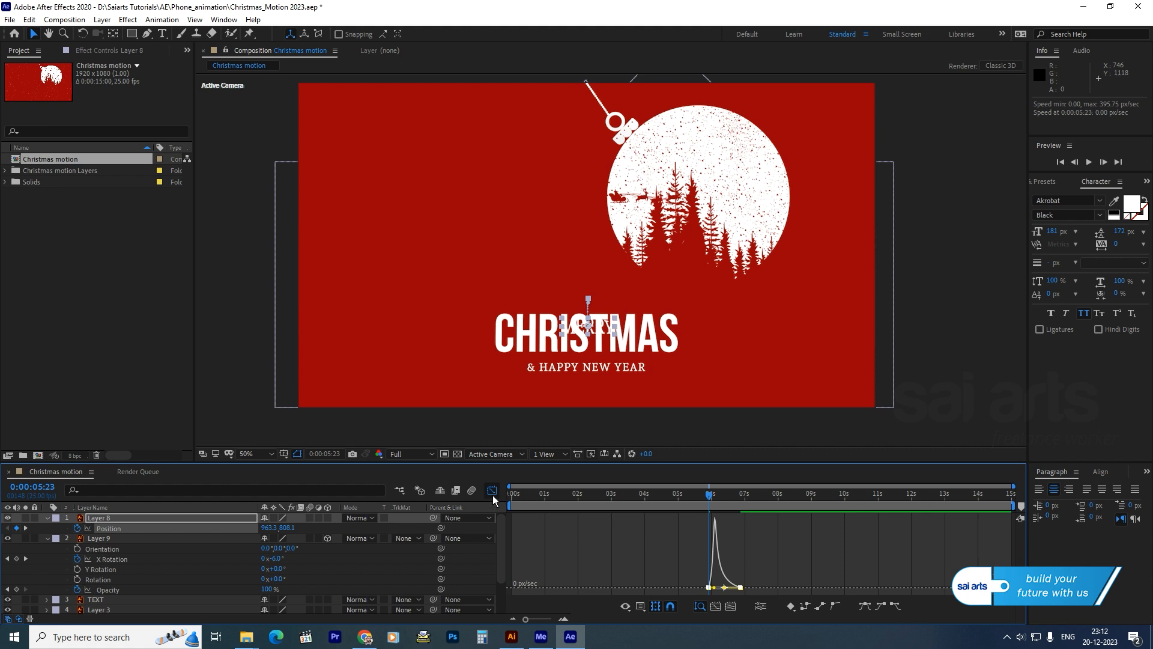
left_click(492, 490)
left_click(786, 570)
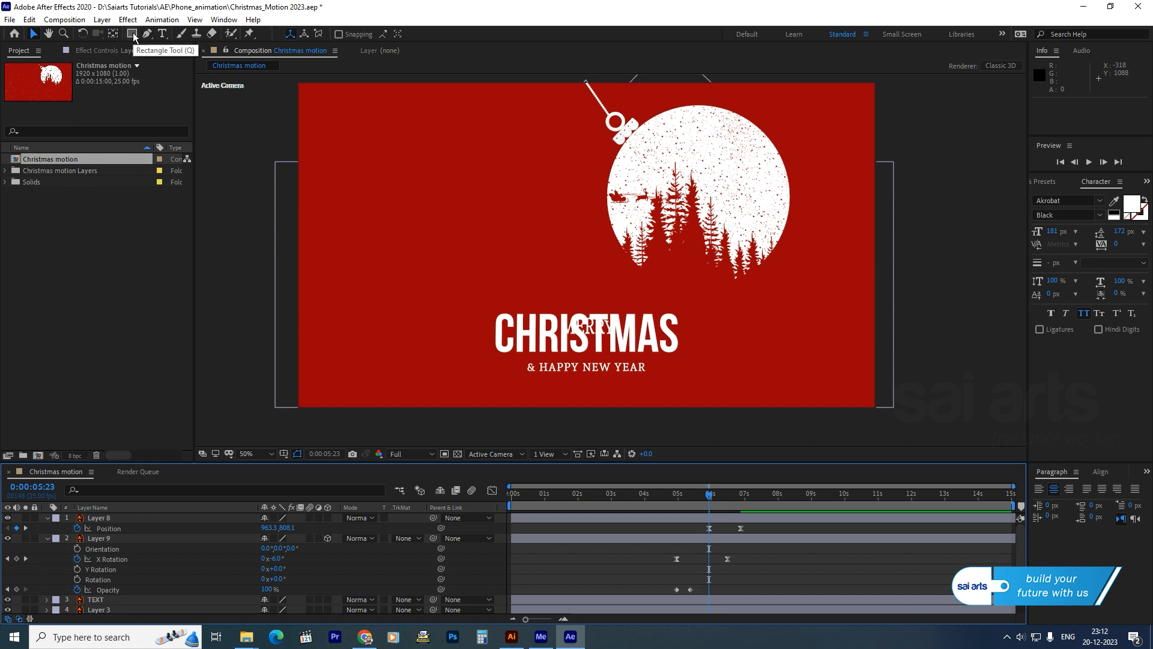
Try masking Layer 8 with a rectangle above CHRISTMAS, scrub to check the MERRY reveal, and undo the mask
left_click(109, 518)
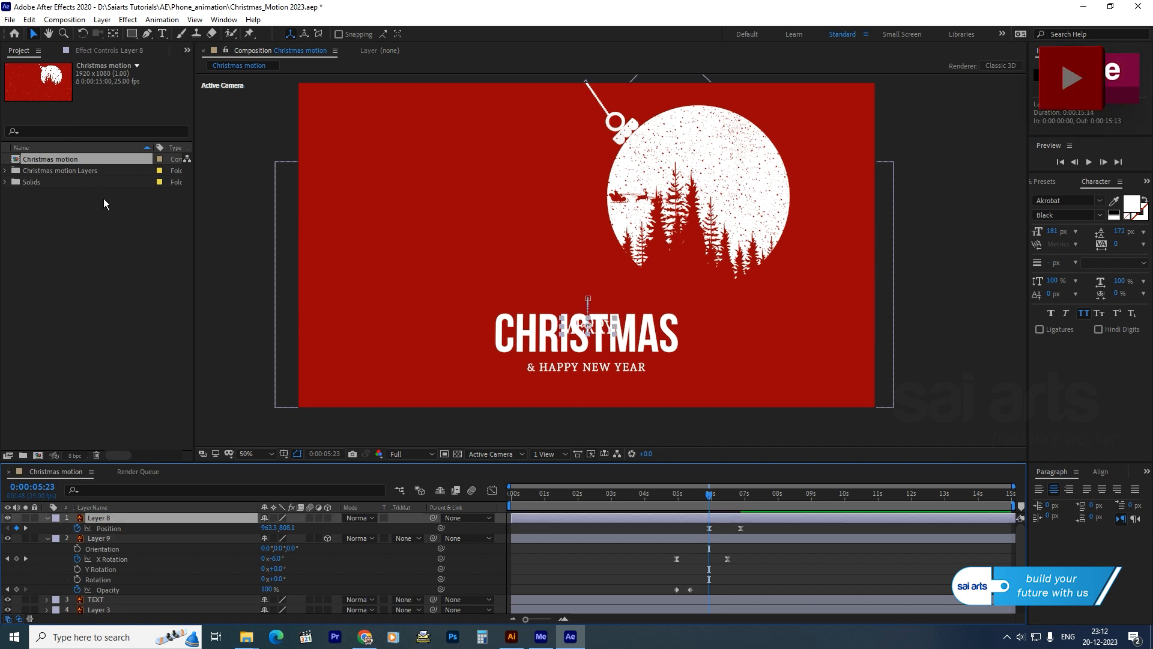
left_click(132, 33)
left_click_drag(544, 289, 618, 325)
left_click_drag(709, 496, 715, 499)
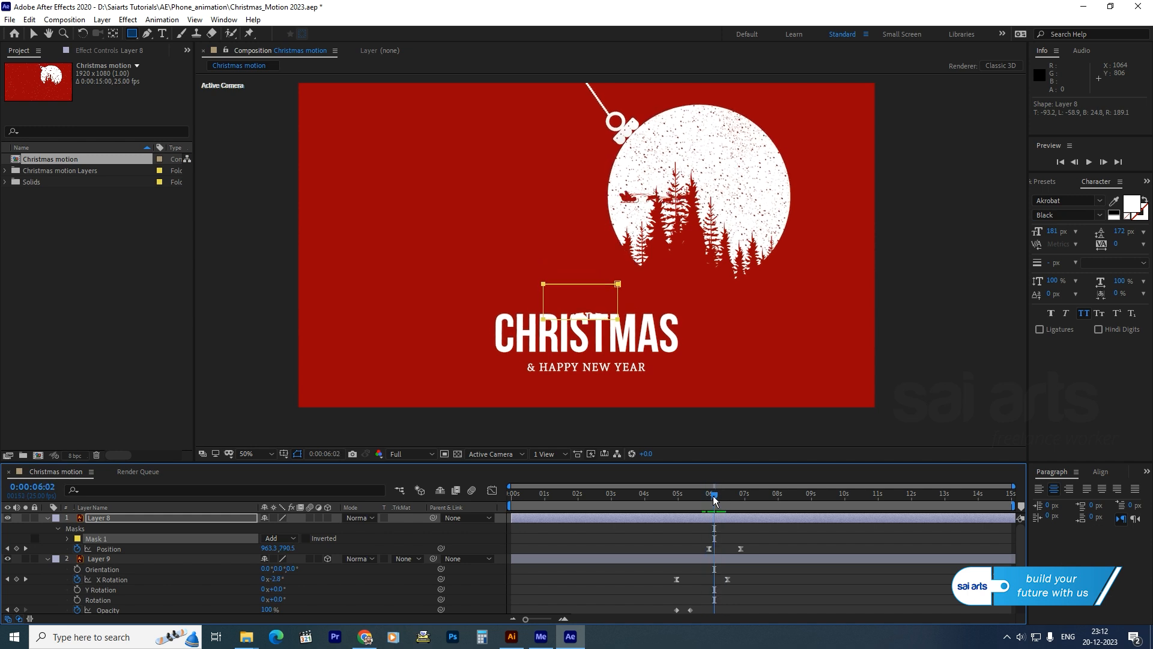
key("ctrl+z")
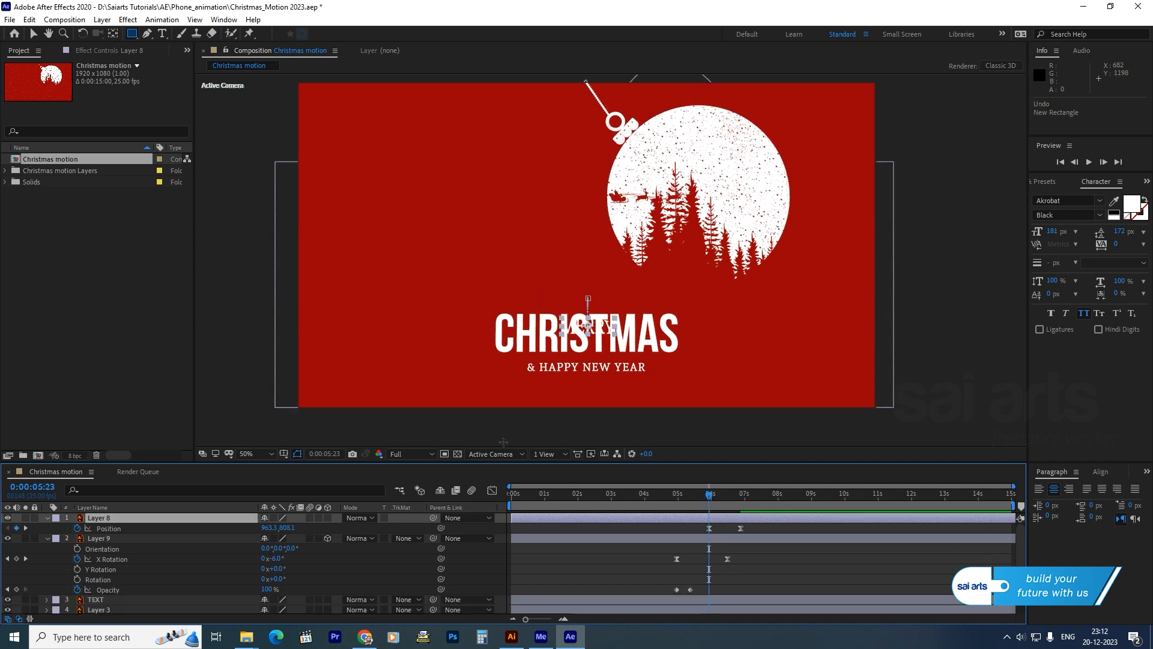
Draw a white rectangle about 362 × 106 px above CHRISTMAS as a separate shape layer and use it as Layer 8's alpha matte
left_click(34, 36)
left_click(959, 294)
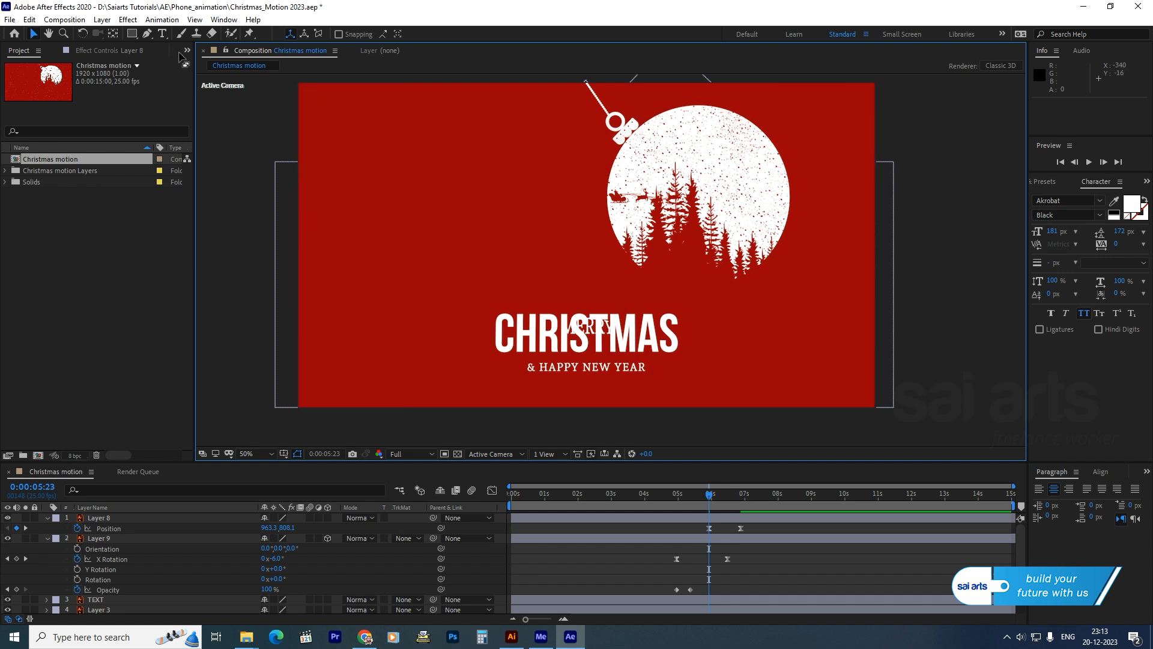
left_click(132, 34)
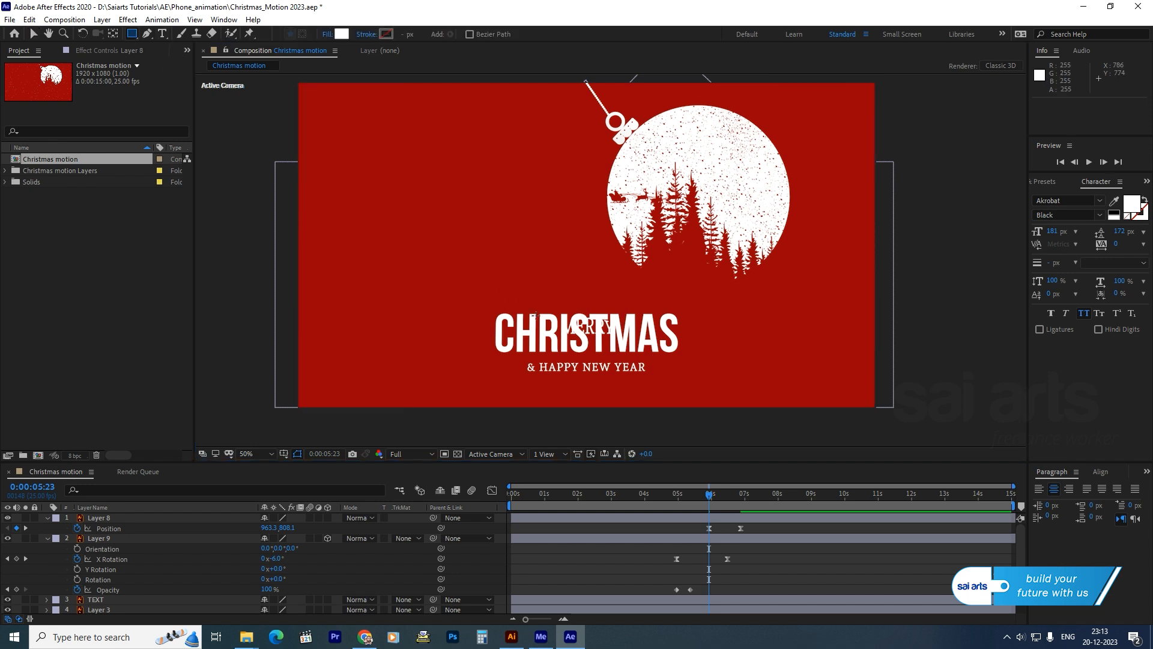
mouse_move(529, 293)
left_mouse_down()
mouse_move(549, 307)
mouse_move(638, 313)
left_mouse_up()
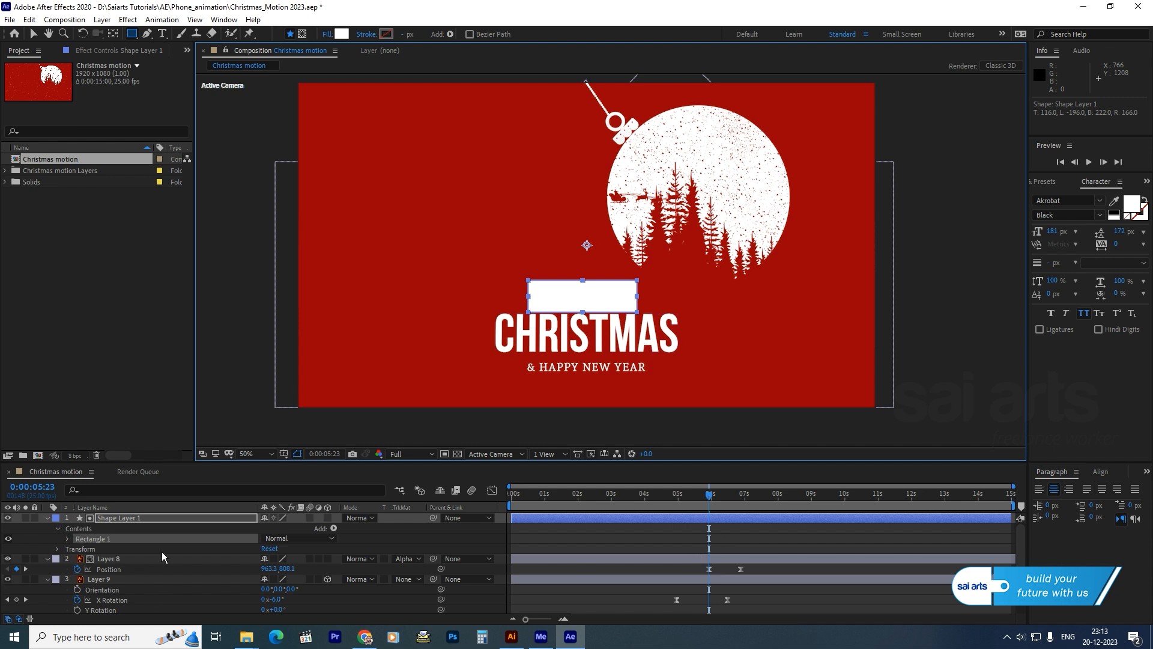
left_click(109, 559)
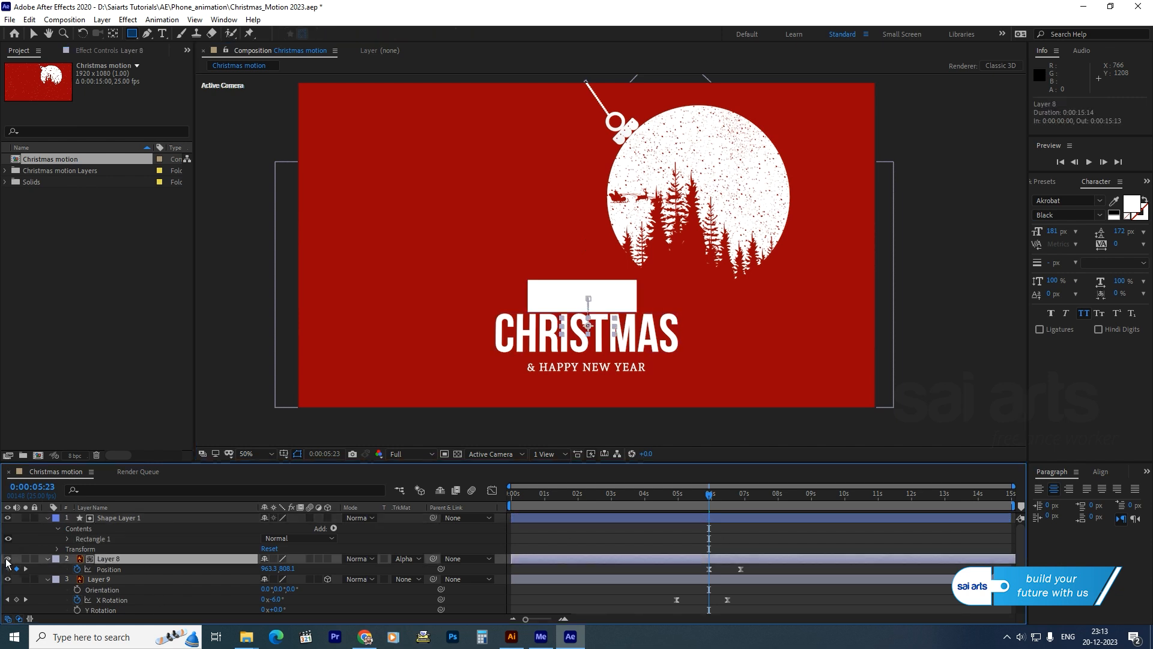
Reapply Shape Layer 1 as Layer 8's alpha matte and scrub the timeline to check the MERRY reveal
left_click(416, 559)
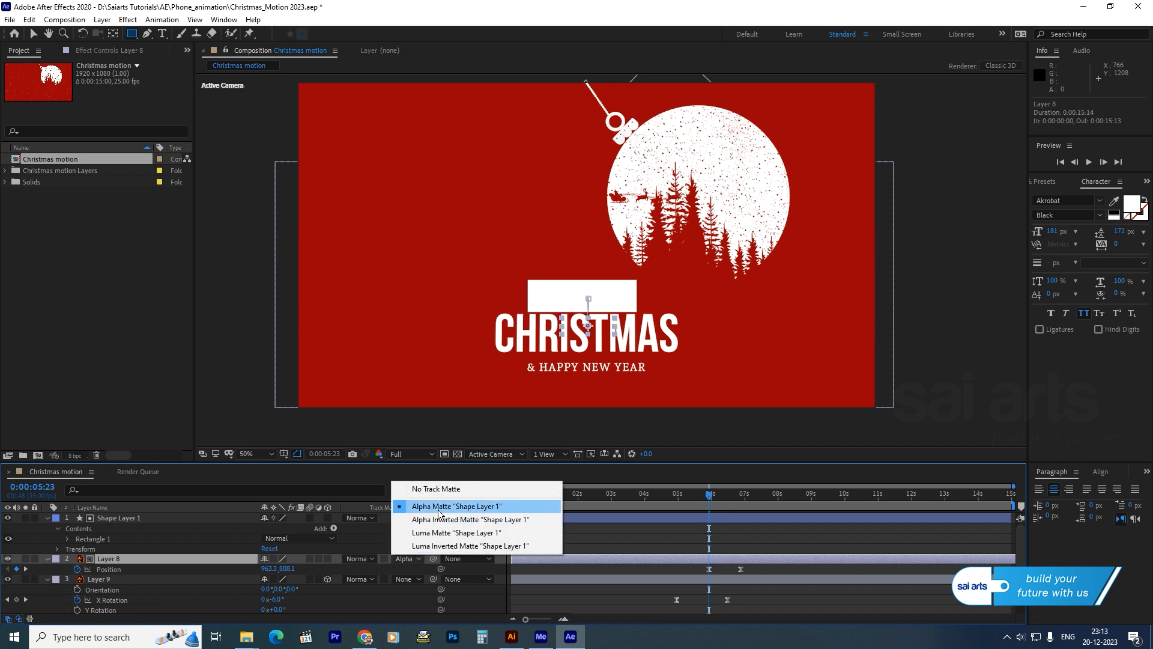
left_click(437, 510)
left_click(409, 560)
left_click(428, 489)
left_click(409, 558)
left_click(443, 511)
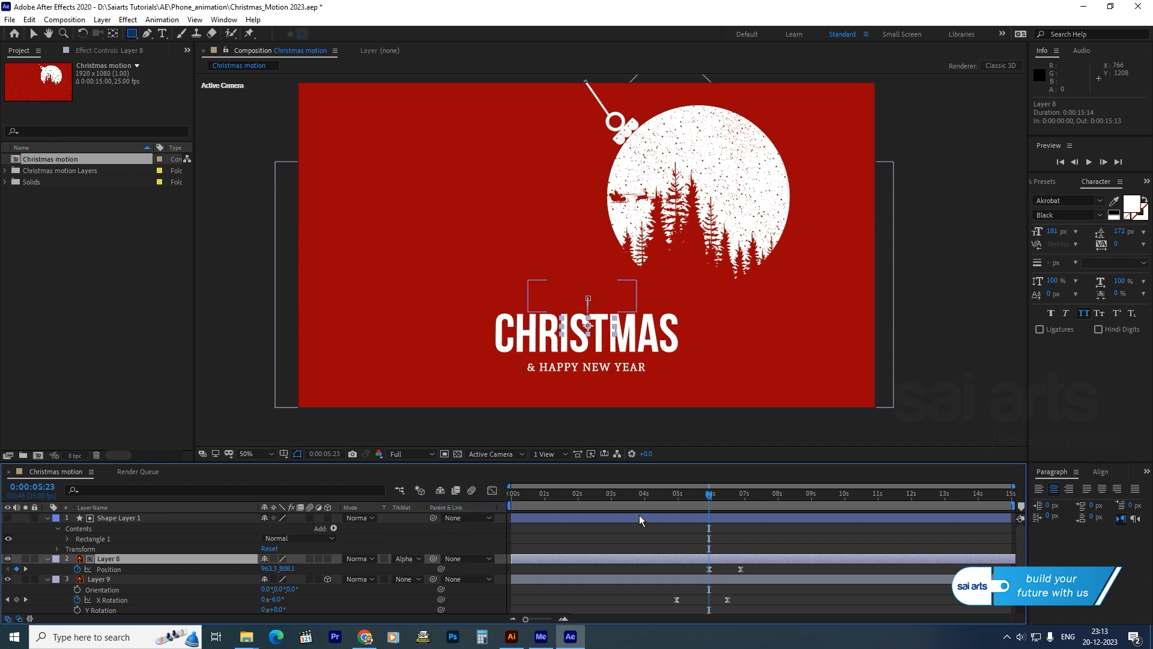
left_click_drag(696, 495, 733, 503)
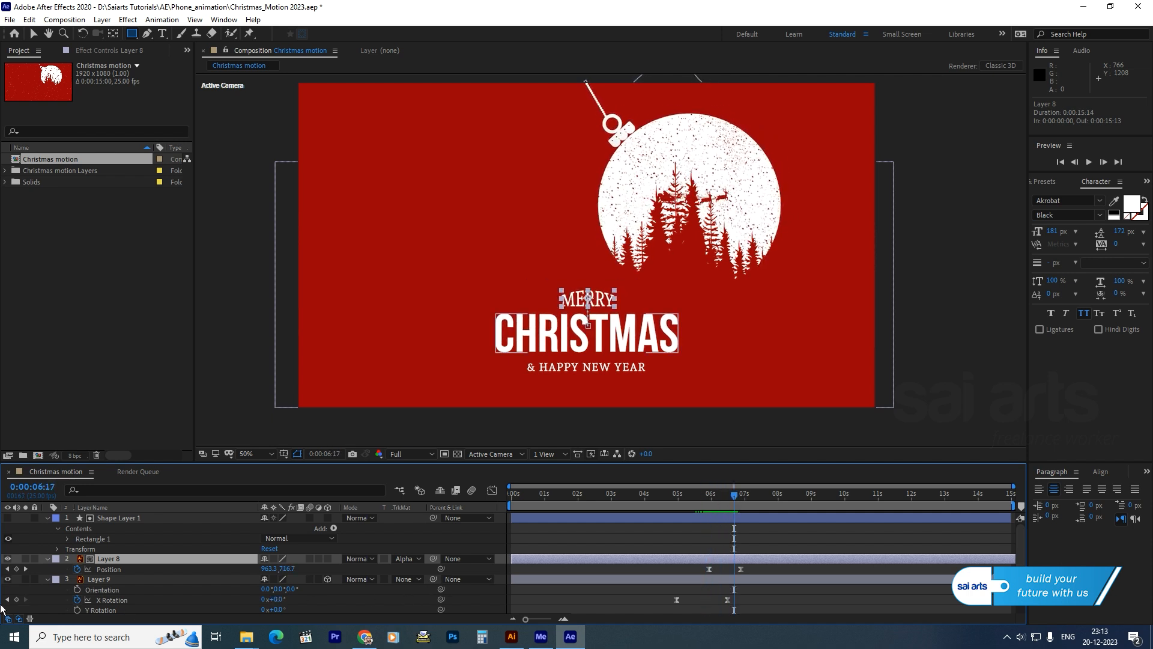
Collapse the expanded properties of Shape Layer 1, Layer 8 and Layer 9
left_click(46, 518)
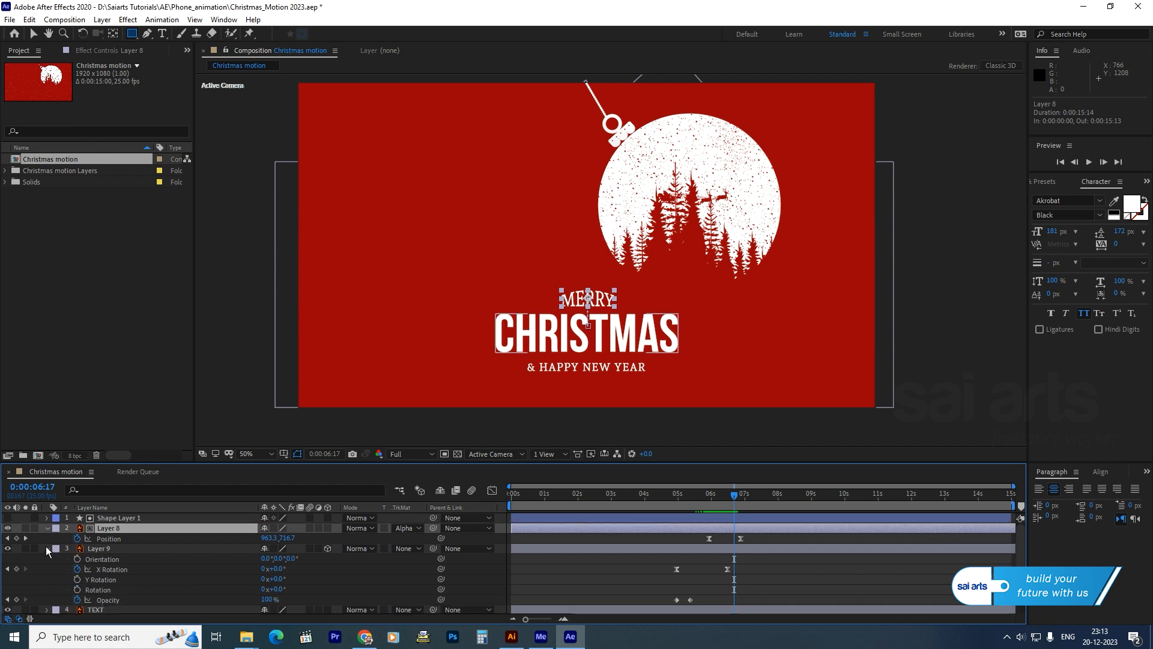
left_click(48, 529)
left_click(45, 539)
Keyframe the TEXT layer's Position to descend from 958.6, 850.3 at 0:00:06:17 to 958.6, 945.3 at about 0:00:07:06
left_click(97, 538)
left_click(95, 548)
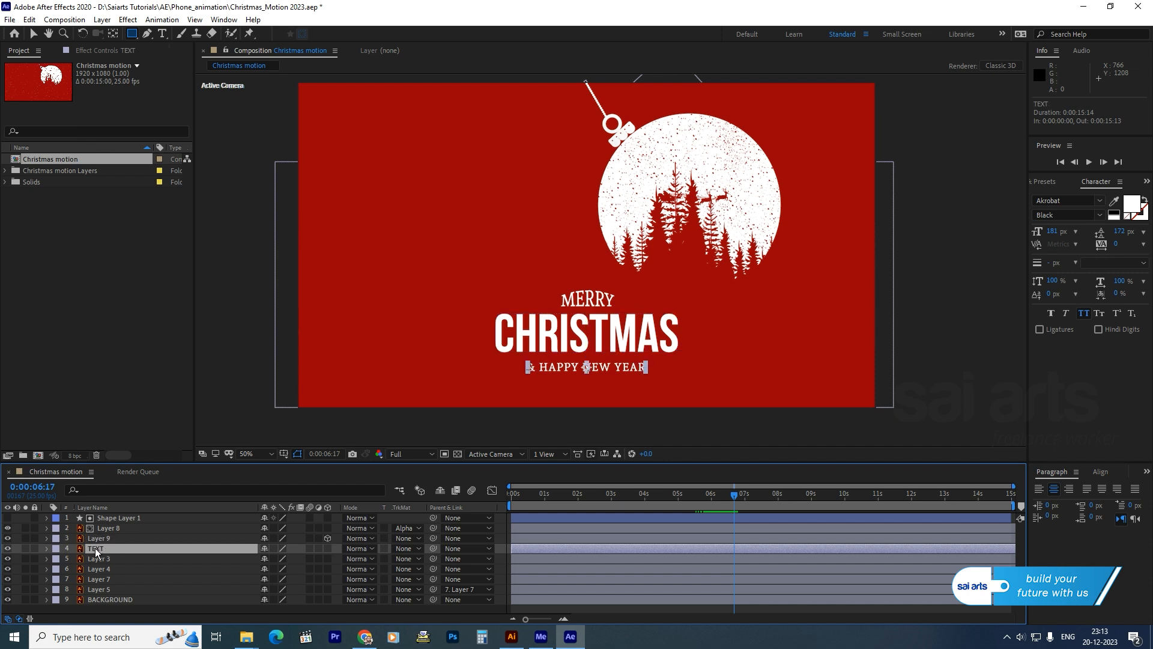
left_click(413, 549)
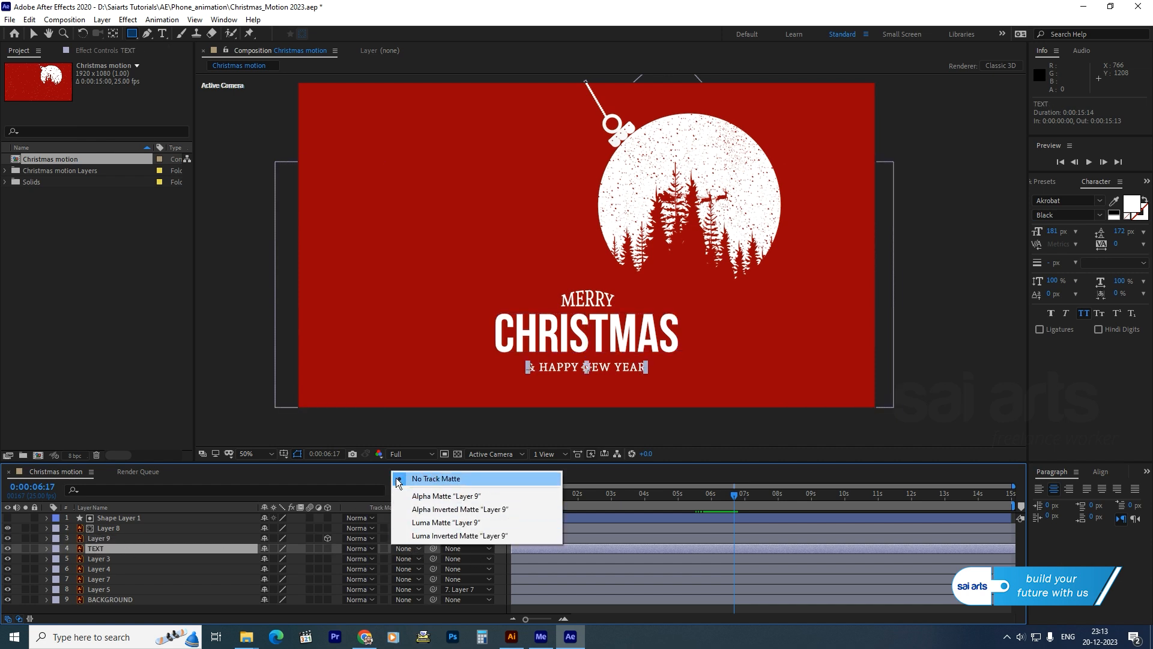
left_click(90, 549)
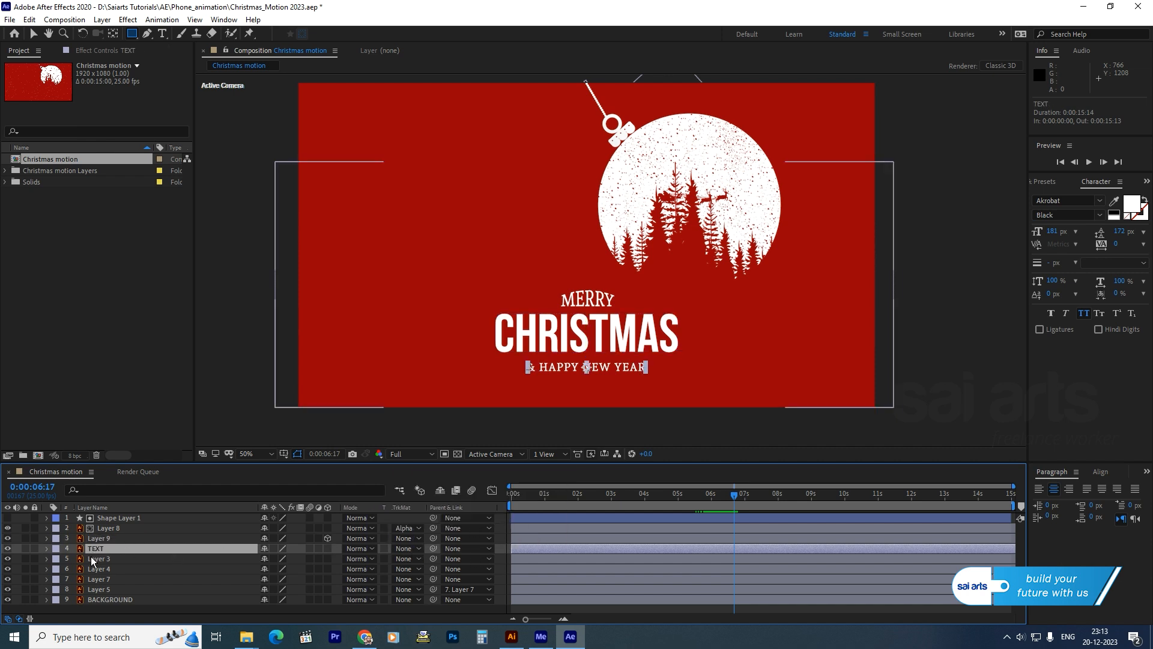
key("p")
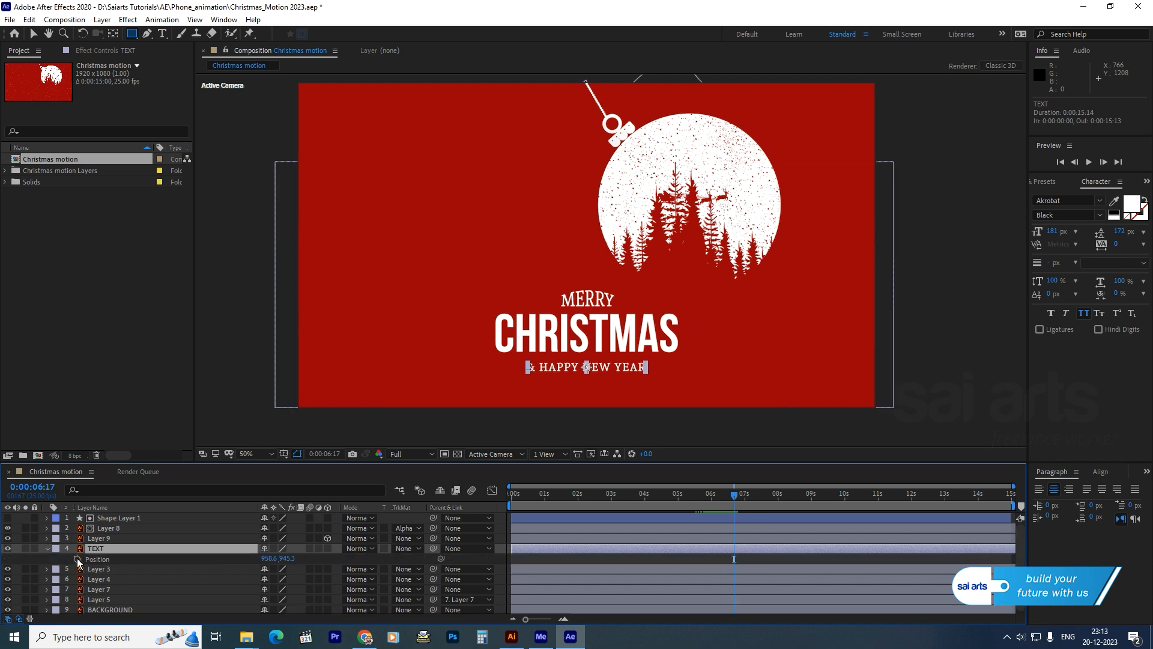
left_click(77, 559)
left_click_drag(733, 559, 753, 559)
left_click_drag(289, 559, 237, 564)
left_click_drag(776, 560, 729, 561)
Ease the TEXT layer's two Position keyframes and shape their speed graph to peak early and slow gradually
key("F9")
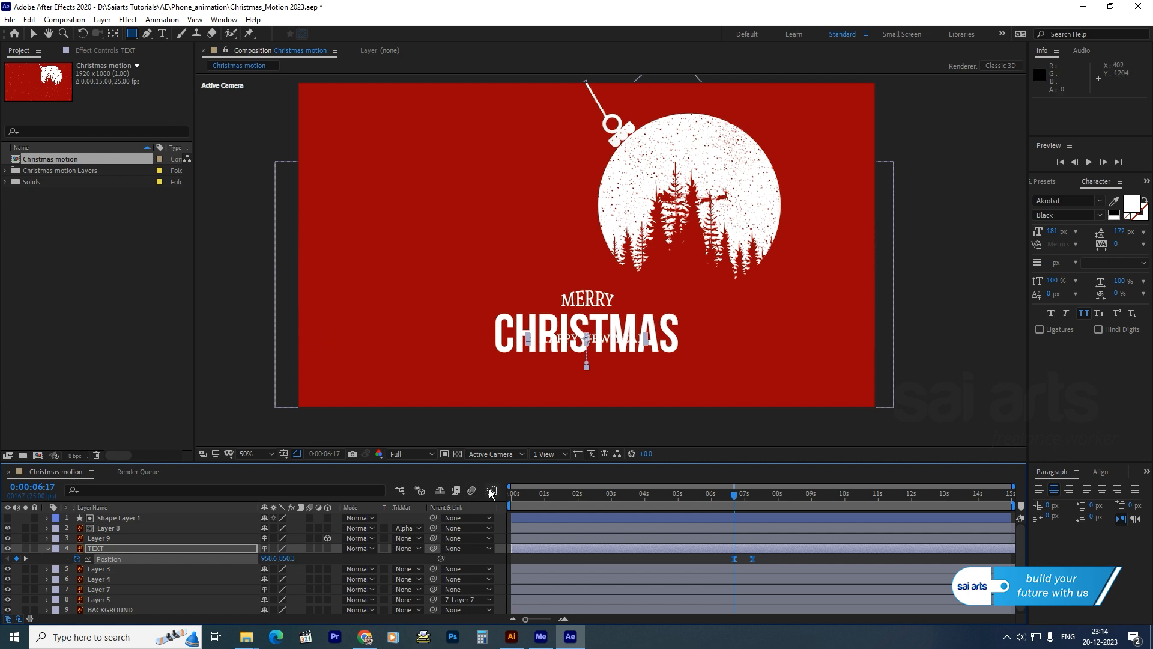
left_click(492, 491)
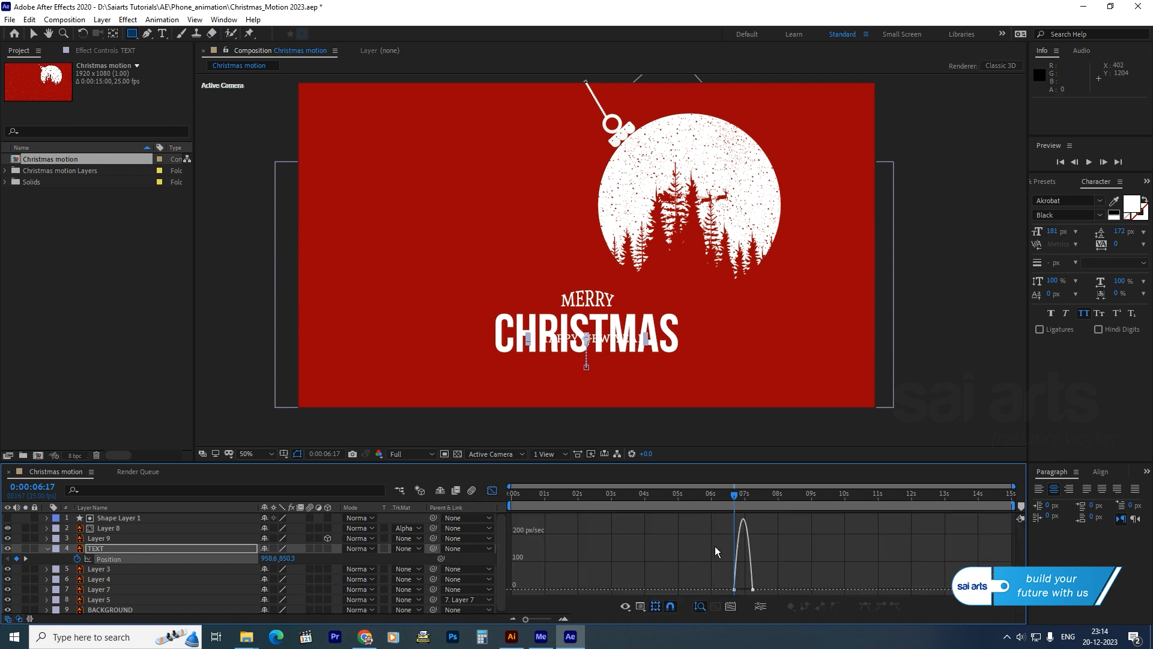
left_click(744, 593)
left_click_drag(743, 593, 724, 579)
key("ctrl+z")
scroll(747, 591, "up", 3)
left_click(493, 493)
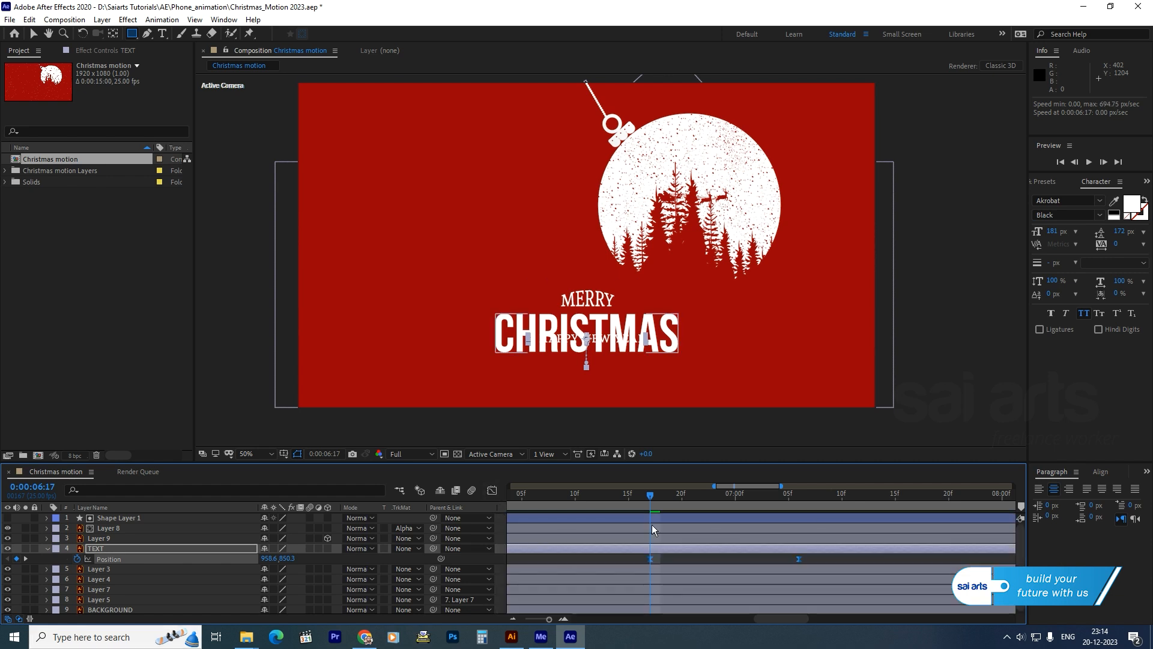
scroll(664, 570, "down", 5)
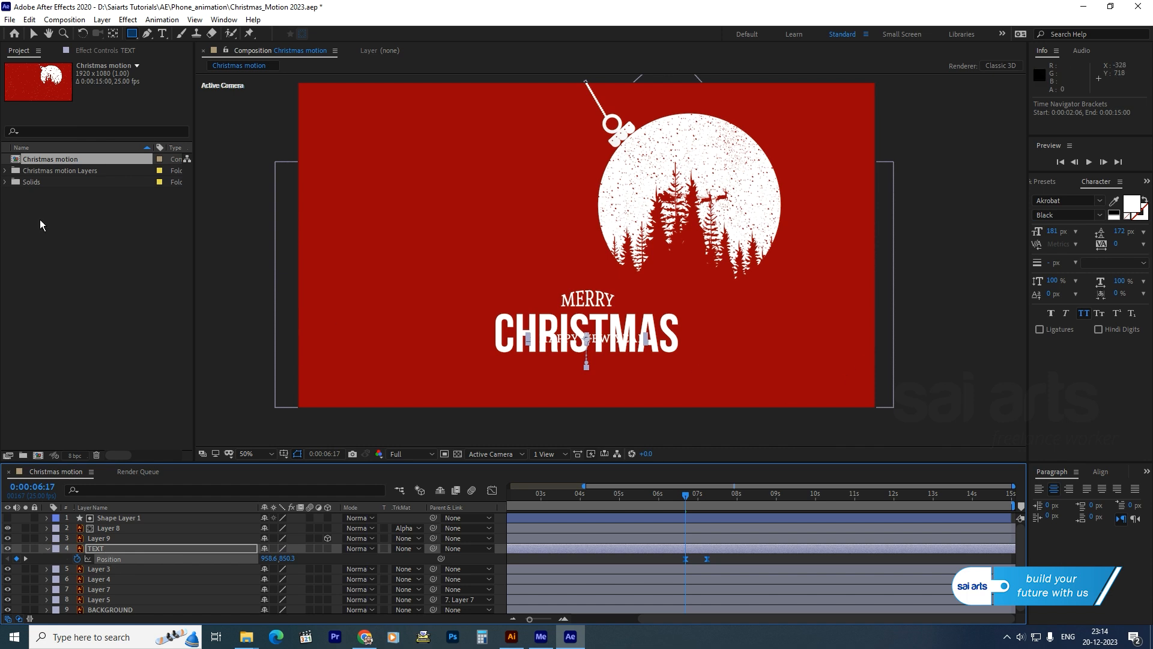
Draw a white rectangle about 588 × 64 px just below CHRISTMAS as a separate shape layer and place it directly above the TEXT layer
left_click(34, 34)
left_click(912, 220)
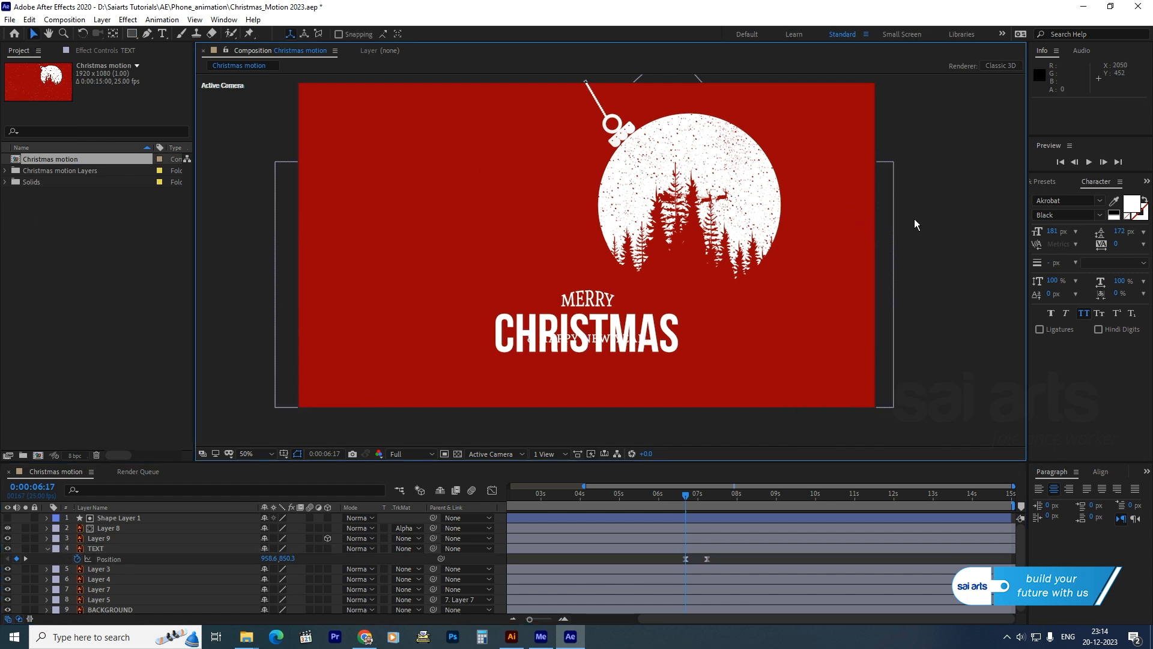
left_click(132, 33)
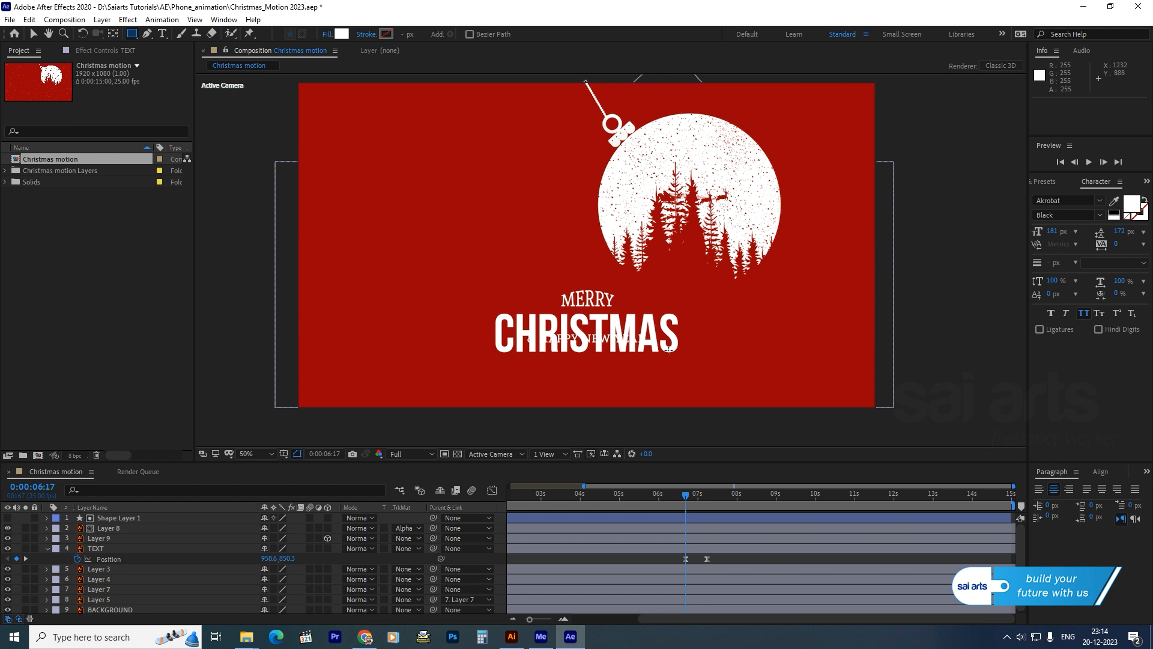
left_click_drag(673, 373, 498, 355)
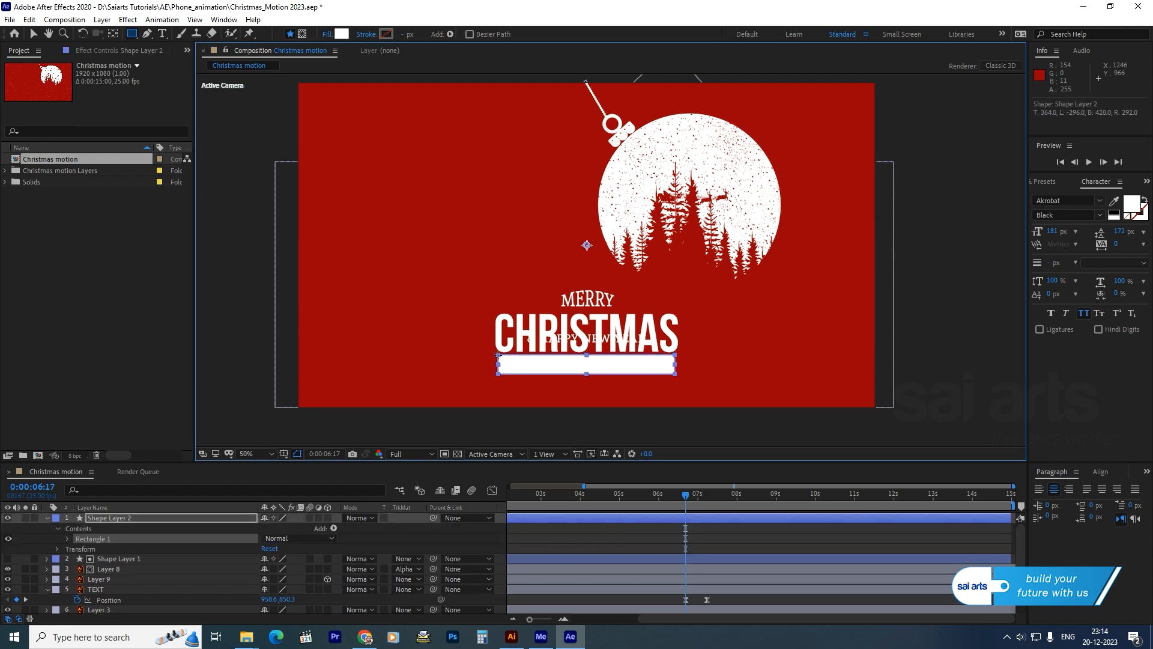
left_click(100, 518)
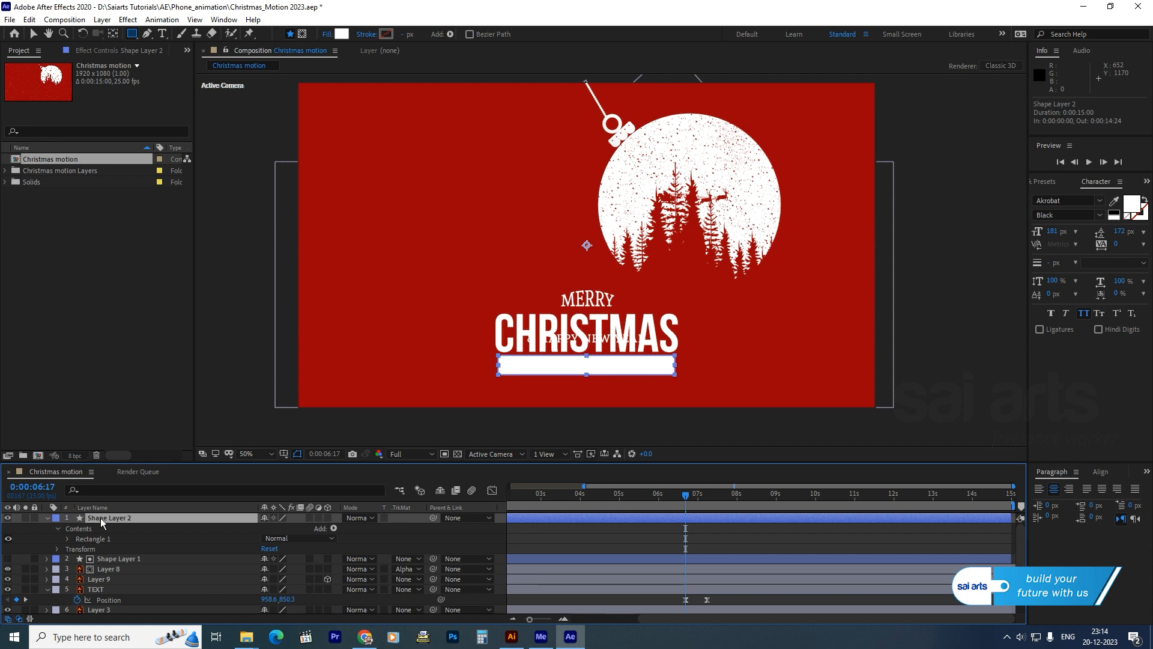
left_click_drag(102, 517, 113, 582)
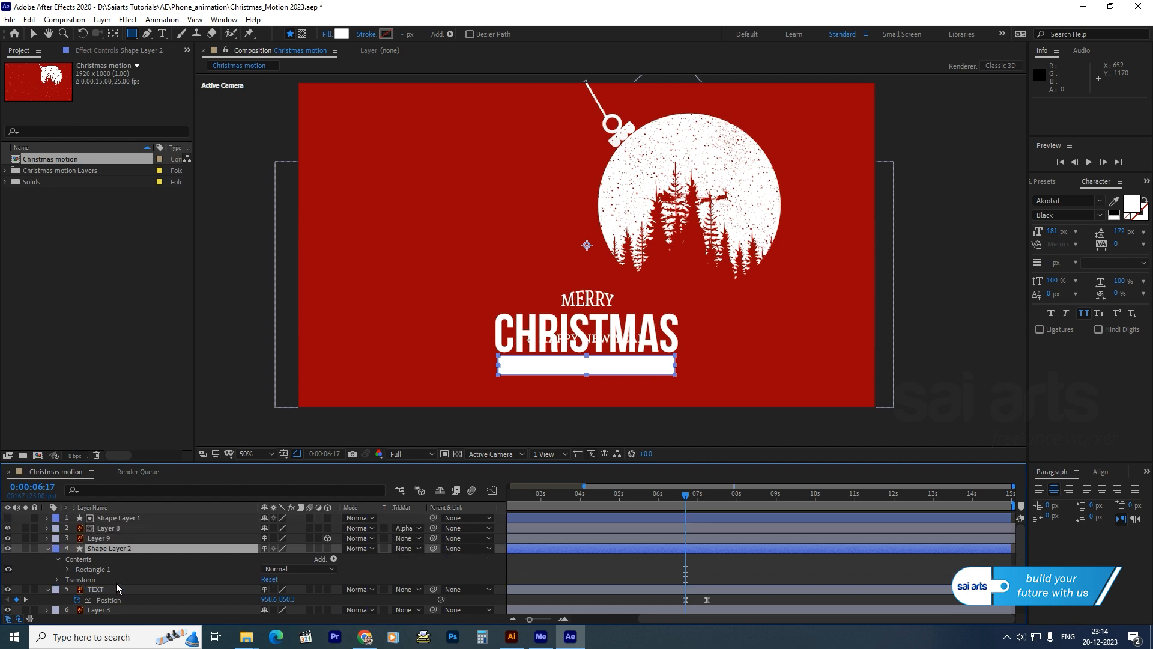
left_click(47, 549)
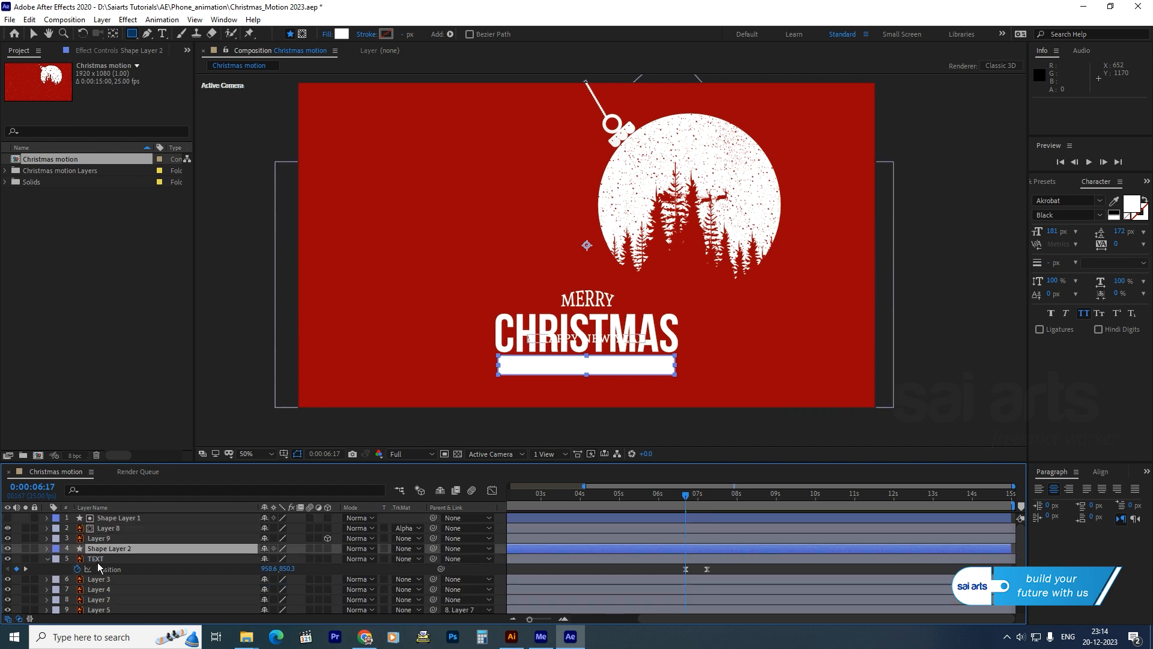
Use Shape Layer 2 as the TEXT layer's alpha matte and scrub to check the & HAPPY NEW YEAR reveal
left_click(98, 560)
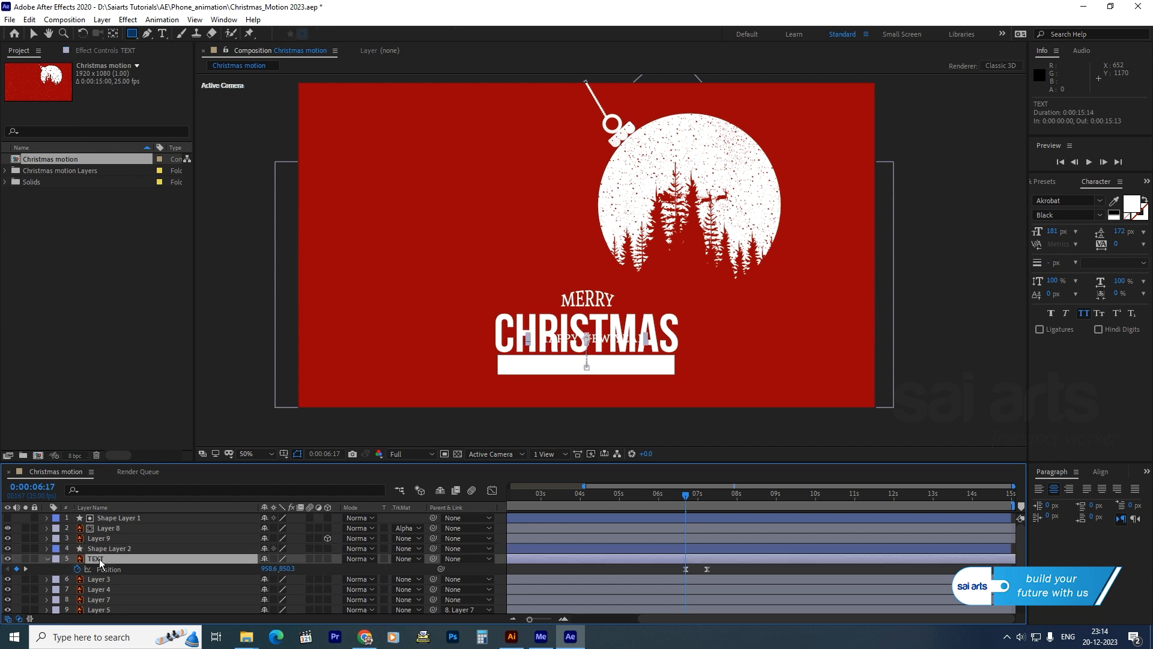
left_click(415, 558)
left_click(447, 506)
left_click_drag(667, 501, 697, 510)
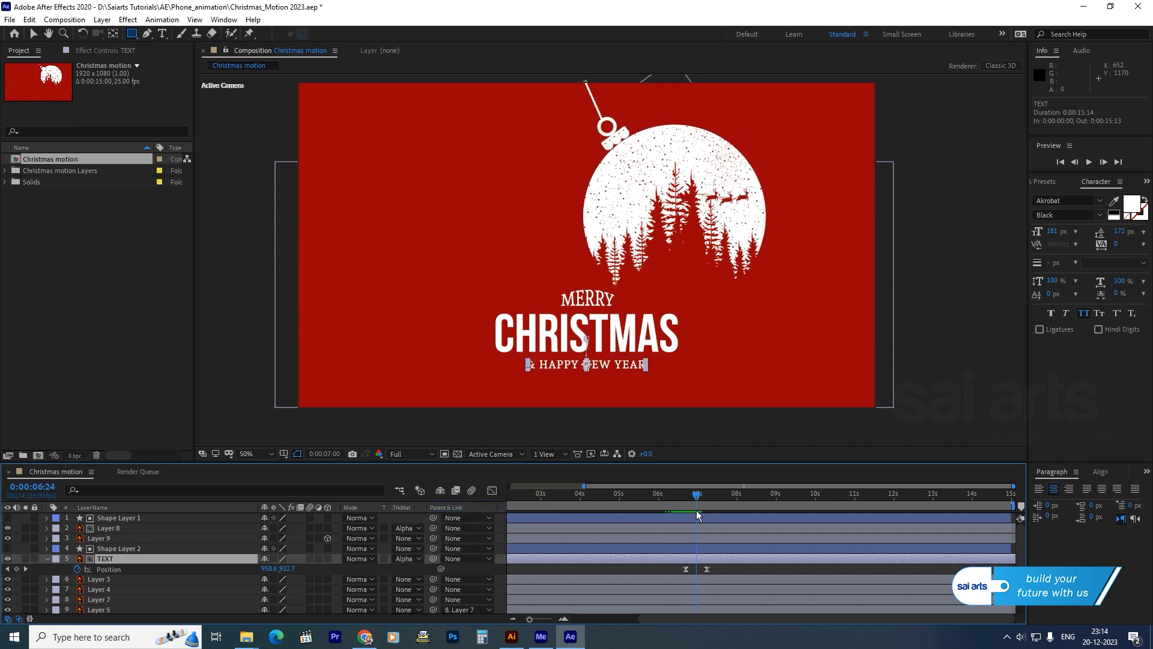
Retime the TEXT layer's Position keyframes to about 0:00:06:00 and 0:00:07:00, roughly aligned with Layer 8's Position keyframes
left_click(106, 528)
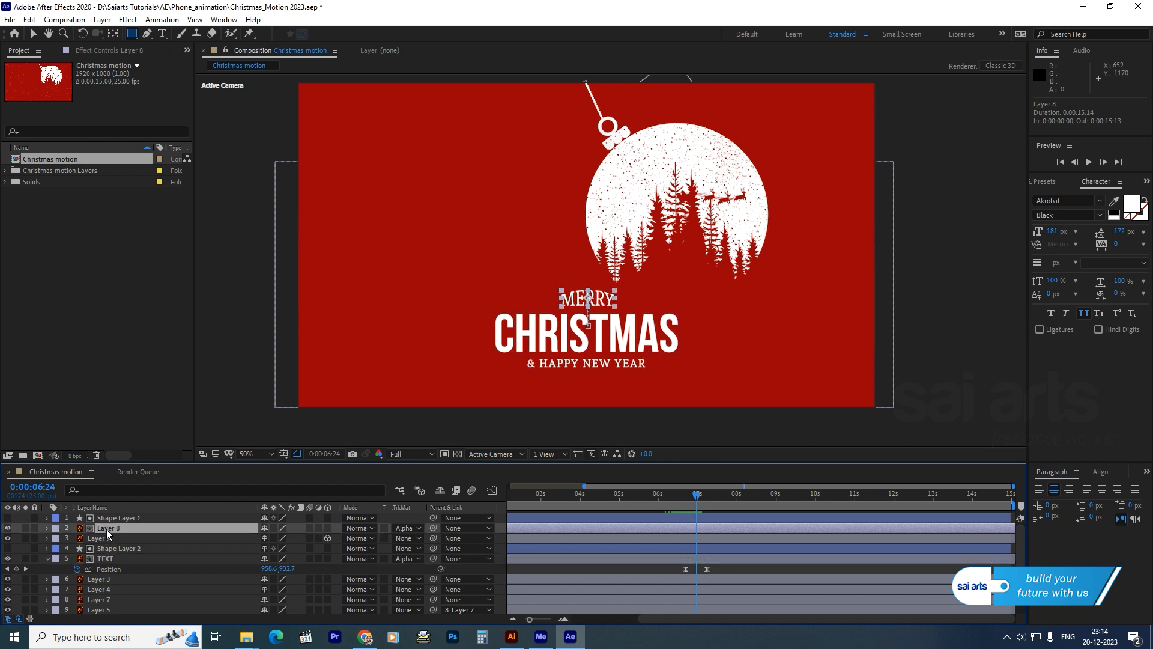
key("p")
mouse_move(685, 578)
left_mouse_down()
mouse_move(658, 587)
mouse_move(697, 581)
left_mouse_up()
Preview the composition from about 0:00:04:17 and again from 0:00:02:12 to check the timing of the text reveals
left_click_drag(700, 497, 607, 505)
key("space")
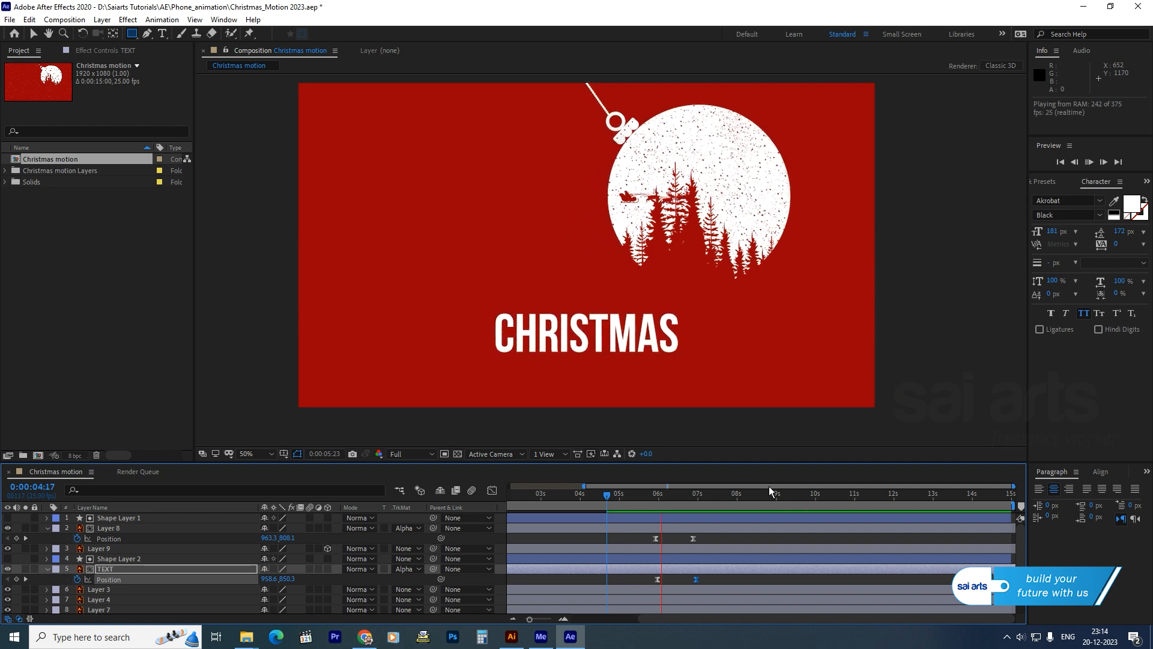
left_click_drag(751, 496, 522, 537)
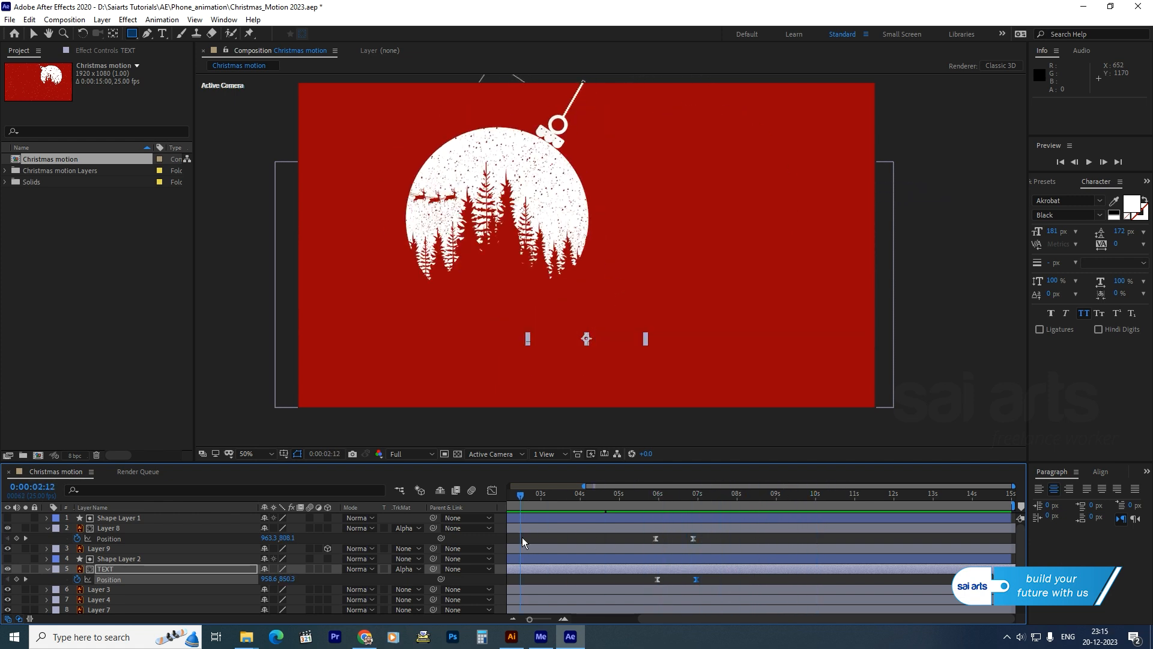
key("space")
key("space")
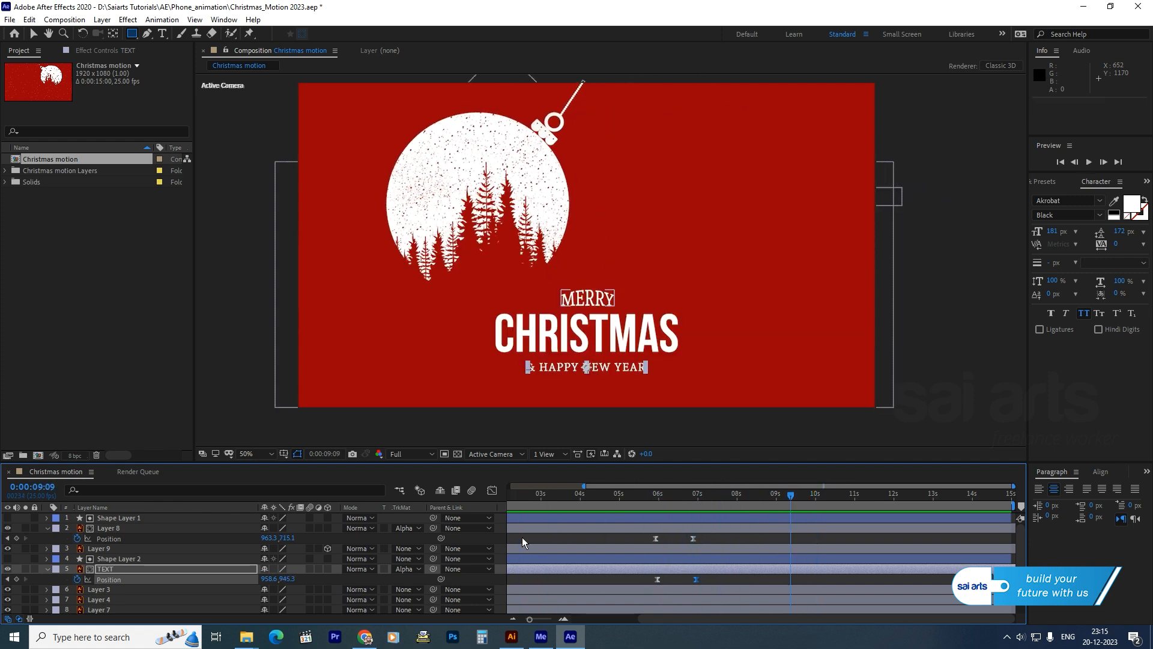